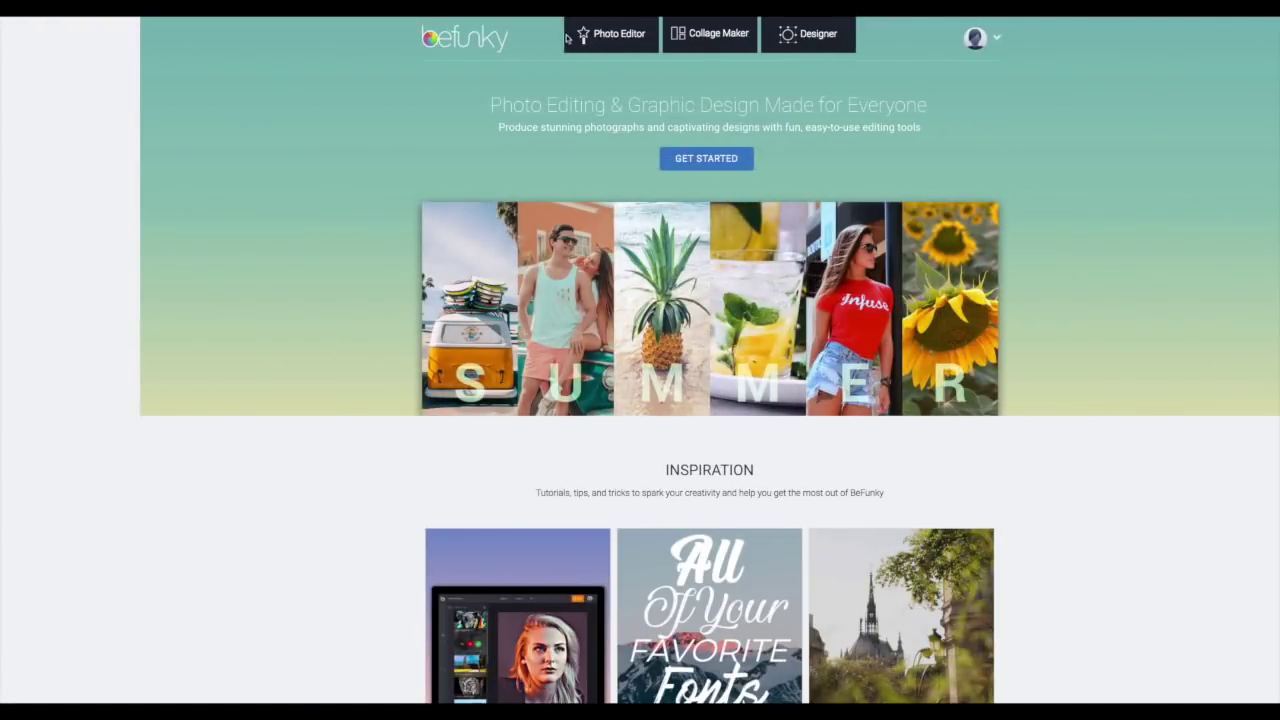
Step: Start the Photo Editor and open the 12x12 damask wood plank background from the computer
left_click(606, 36)
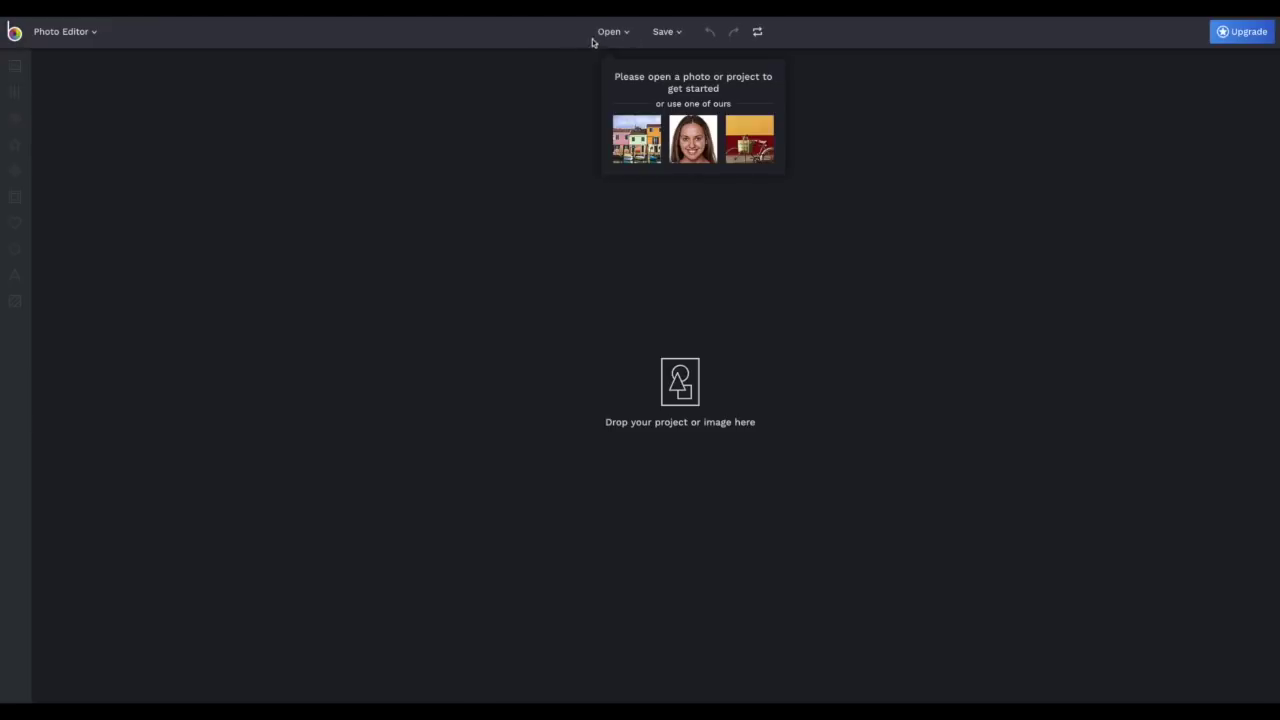
left_click(606, 36)
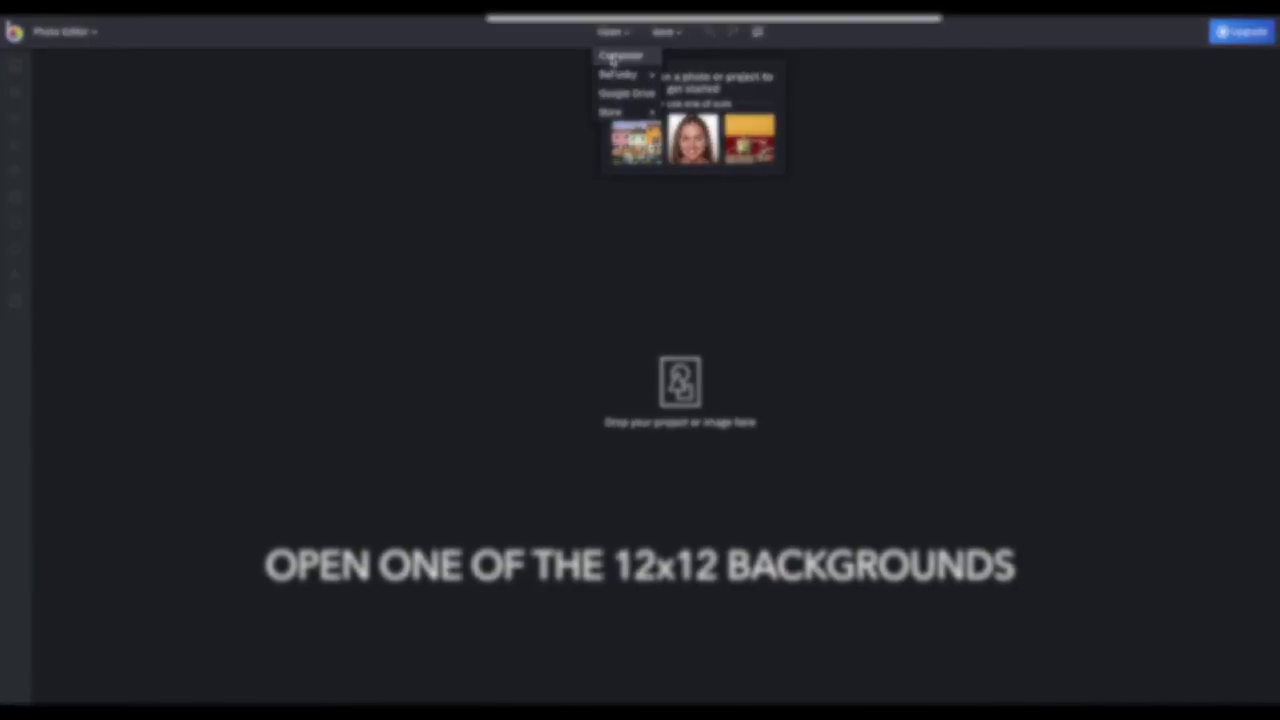
left_click(613, 58)
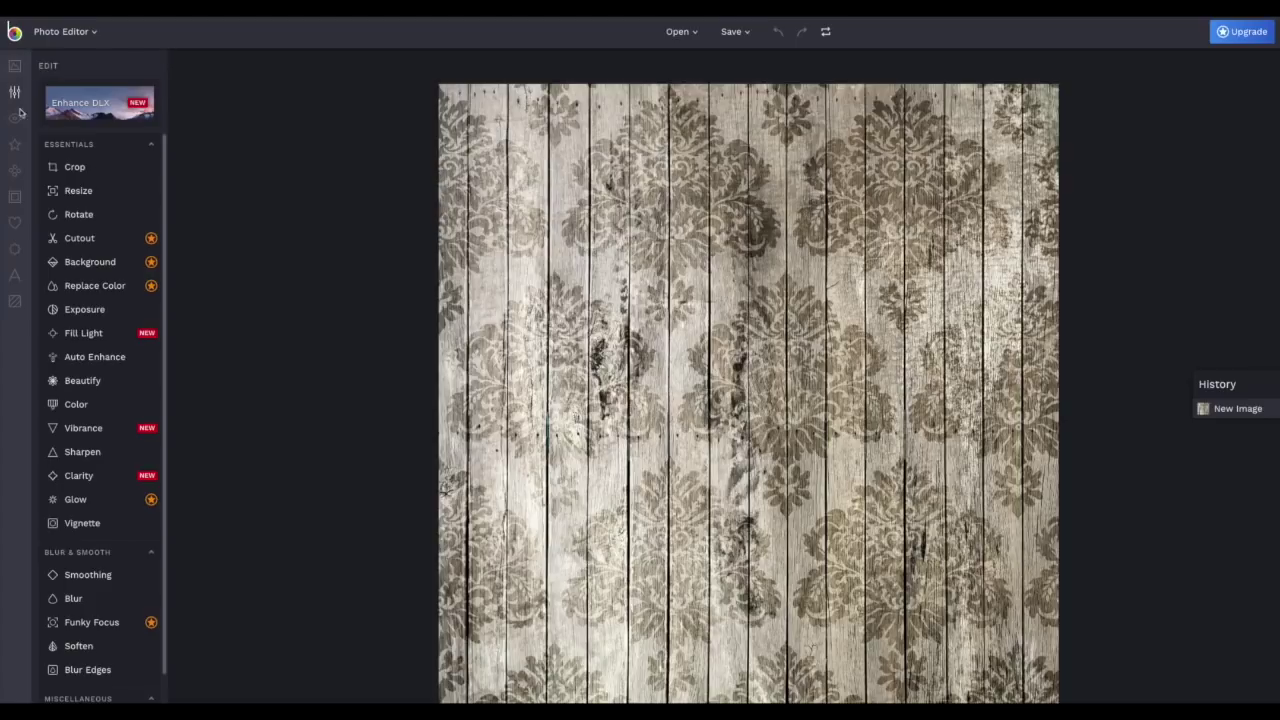
Step: Load all the PNG elements from the computer into the image layers collection
left_click(14, 65)
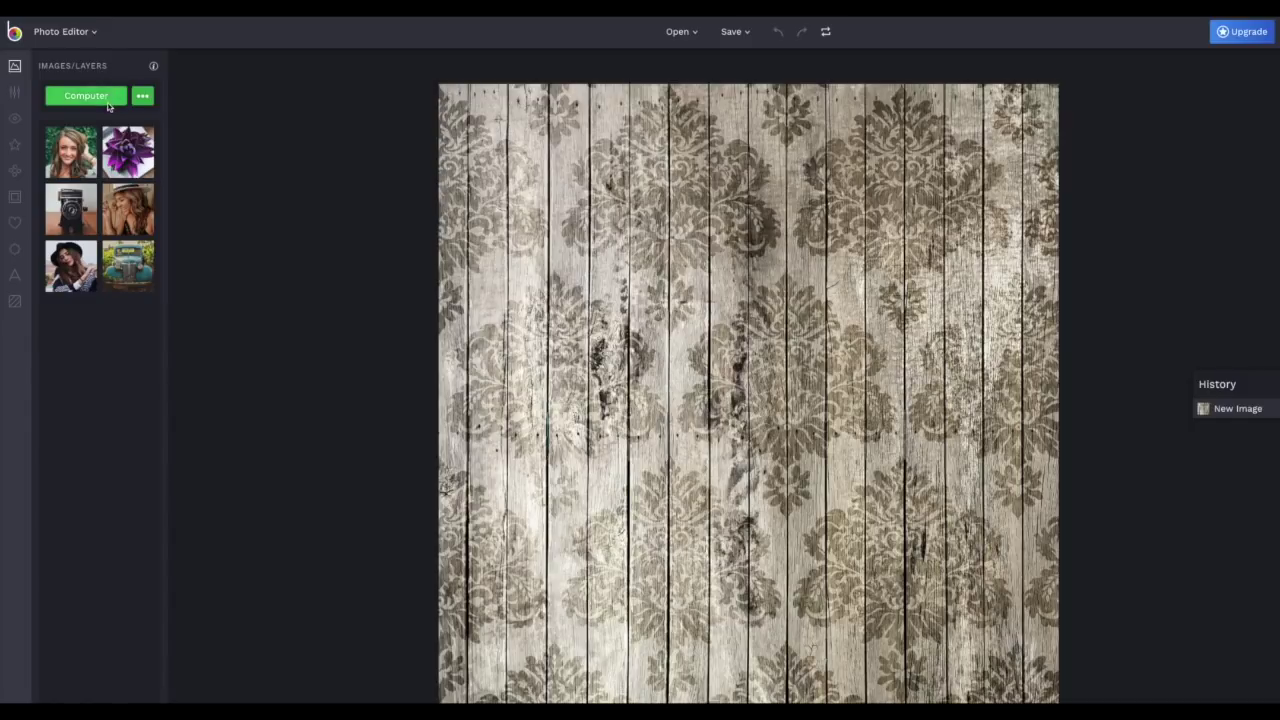
left_click(86, 96)
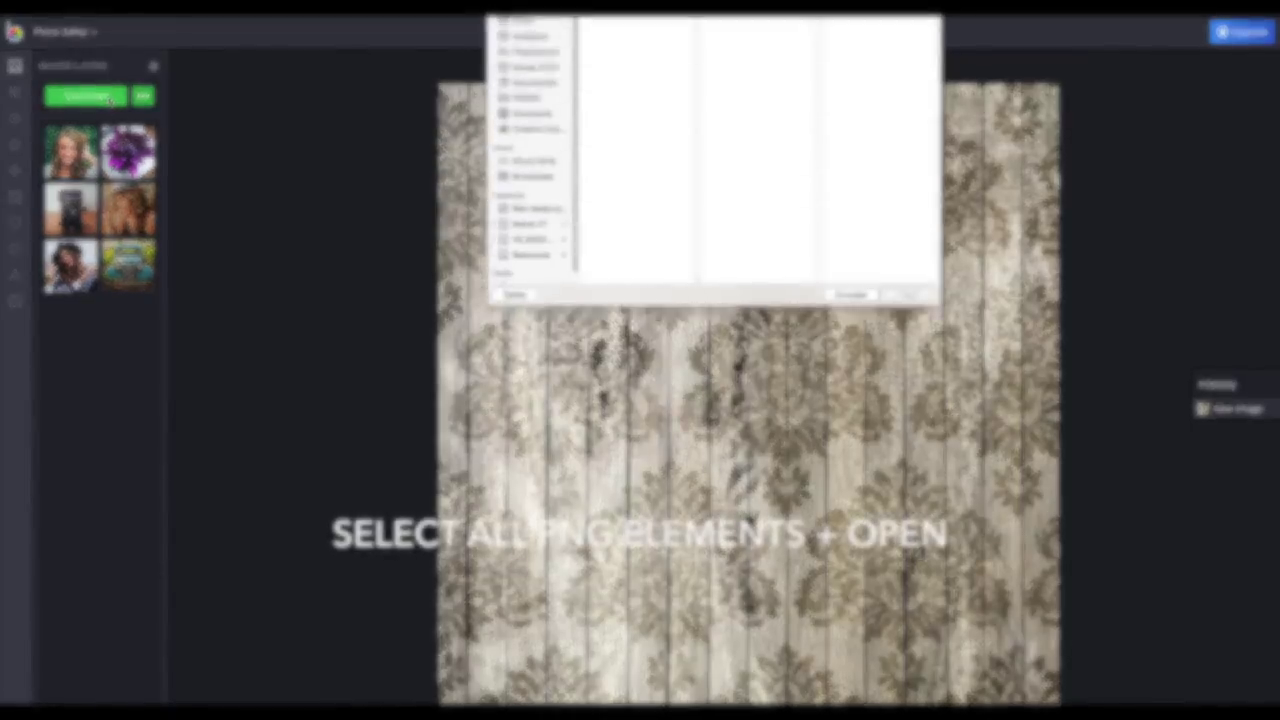
left_click(528, 73)
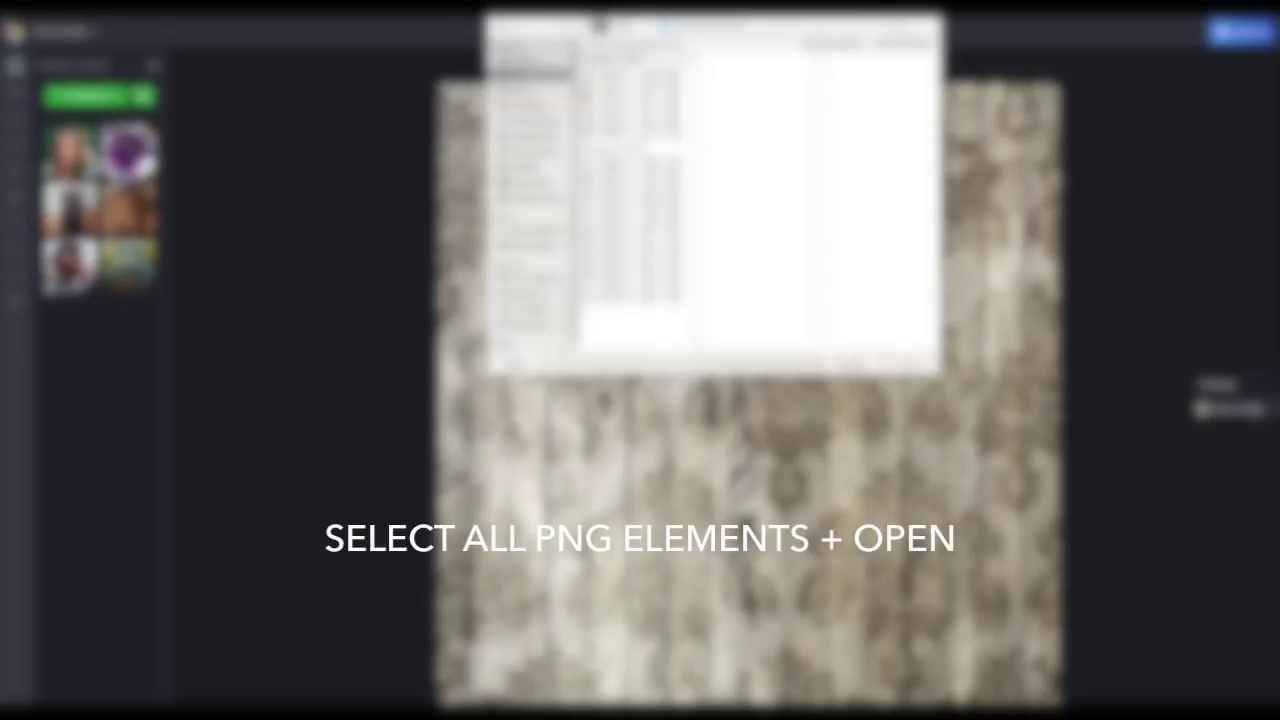
left_click(632, 94)
left_click(752, 72)
key("super+a")
left_click(910, 366)
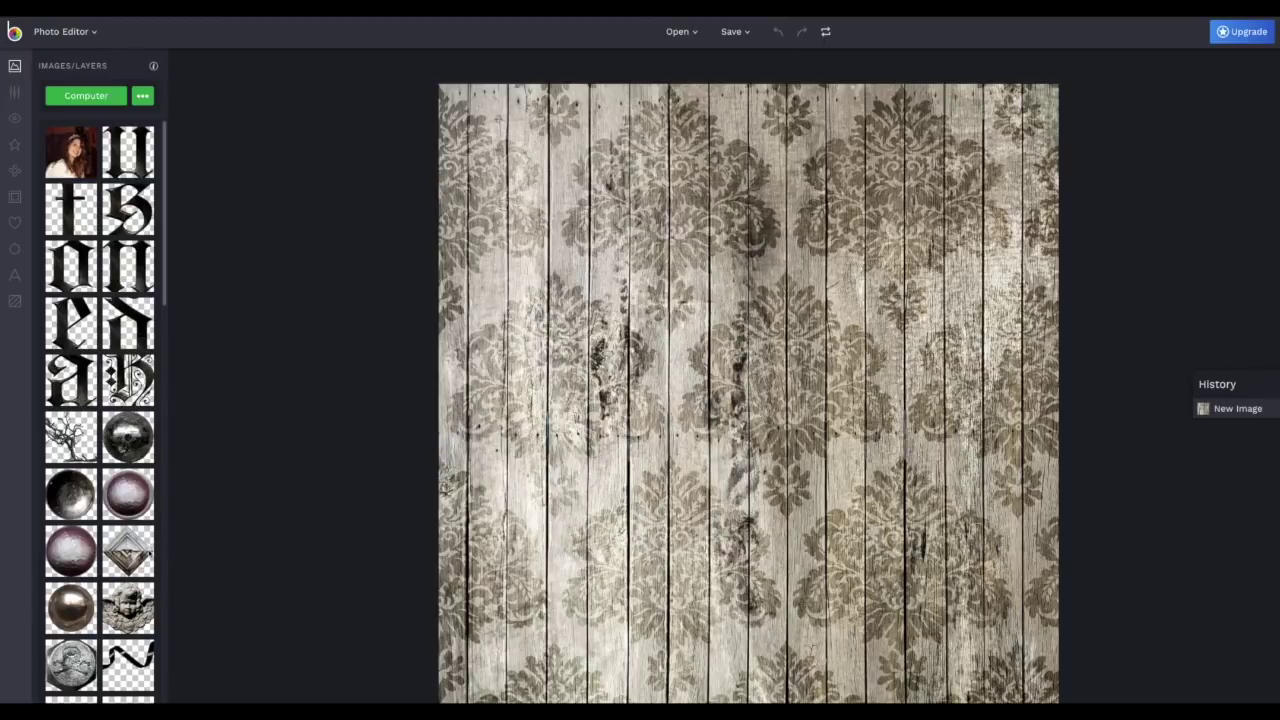
Step: Add the ornate iron hinge to the background's upper left edge and shrink it to about a third of the background's width
mouse_move(142, 553)
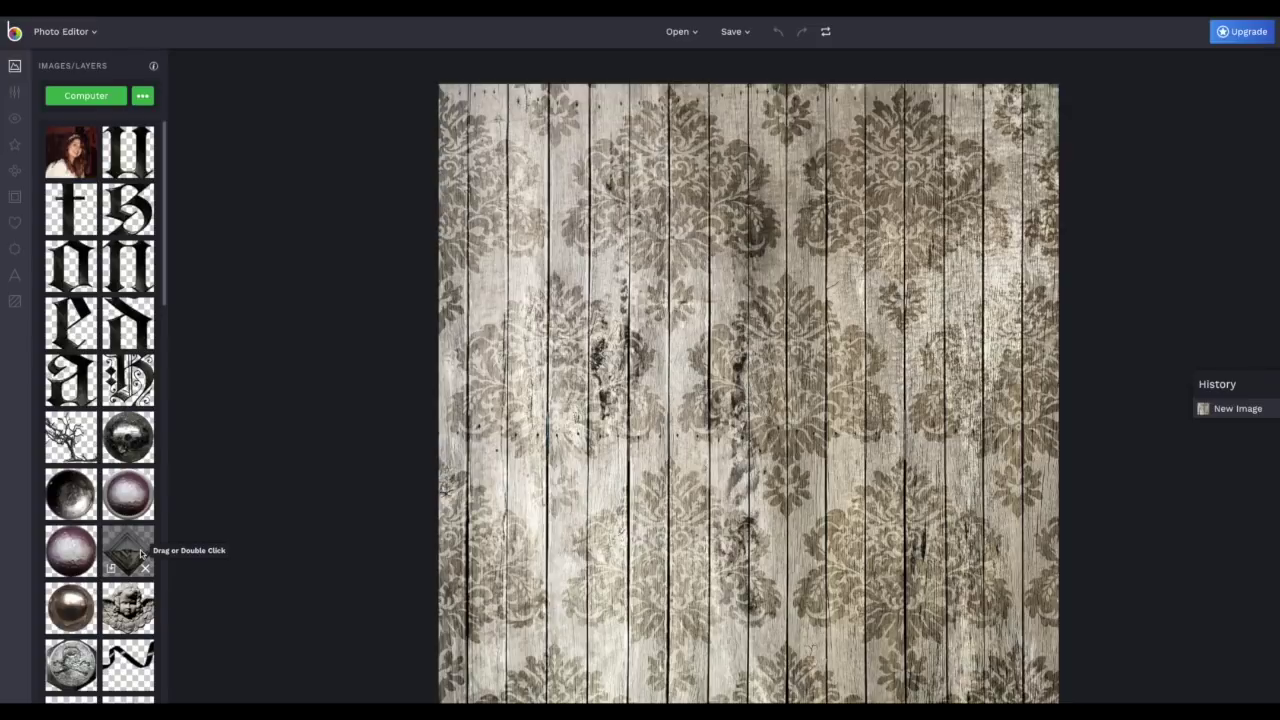
scroll(142, 553, "down", 2)
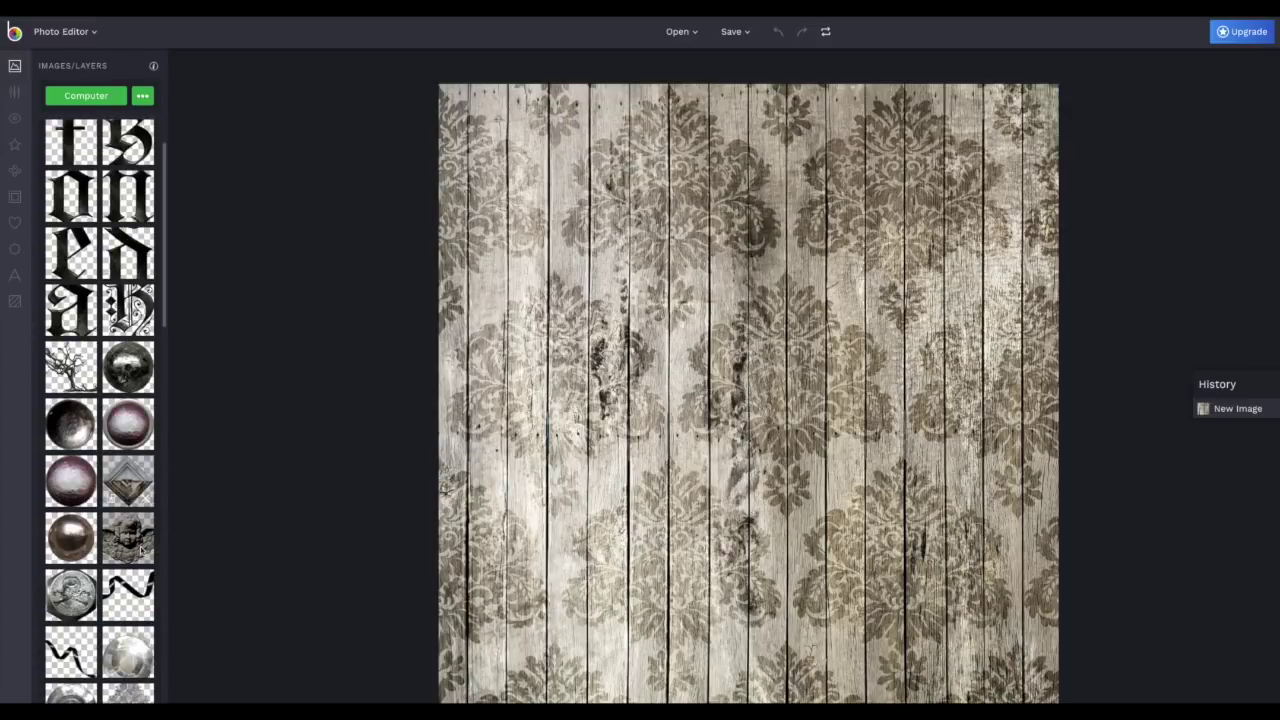
scroll(140, 550, "down", 10)
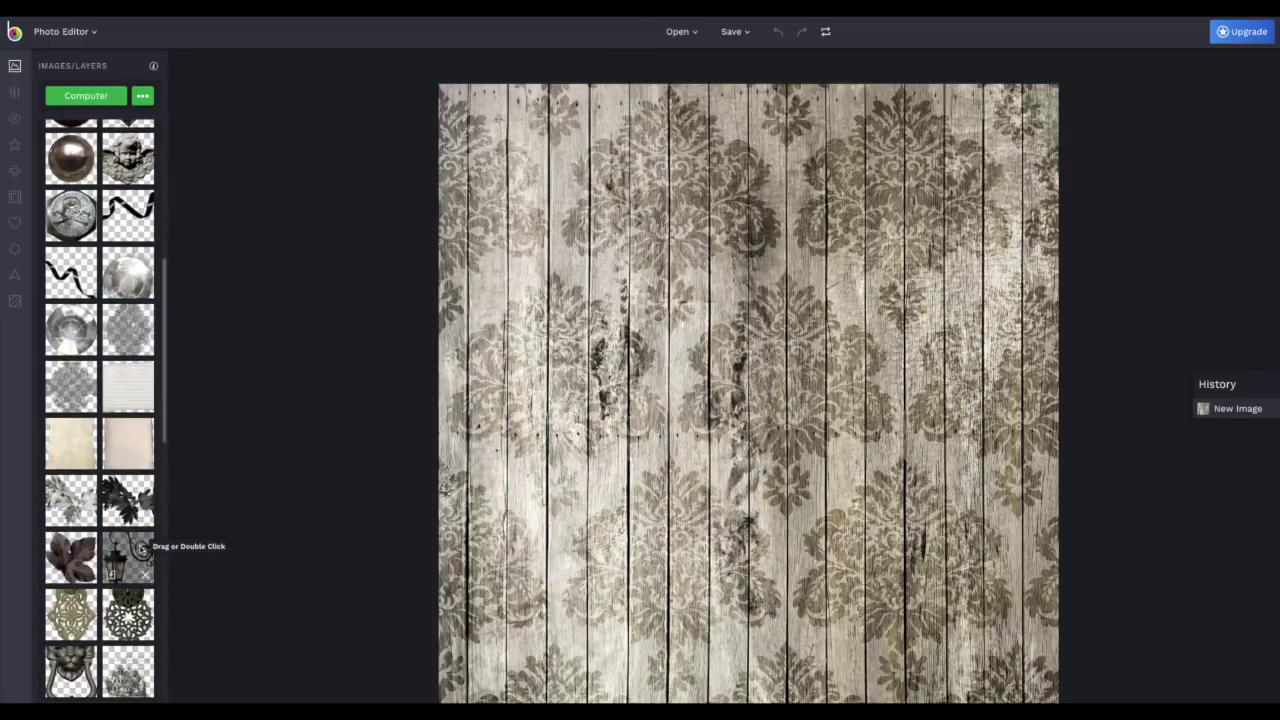
left_click_drag(127, 488, 606, 241)
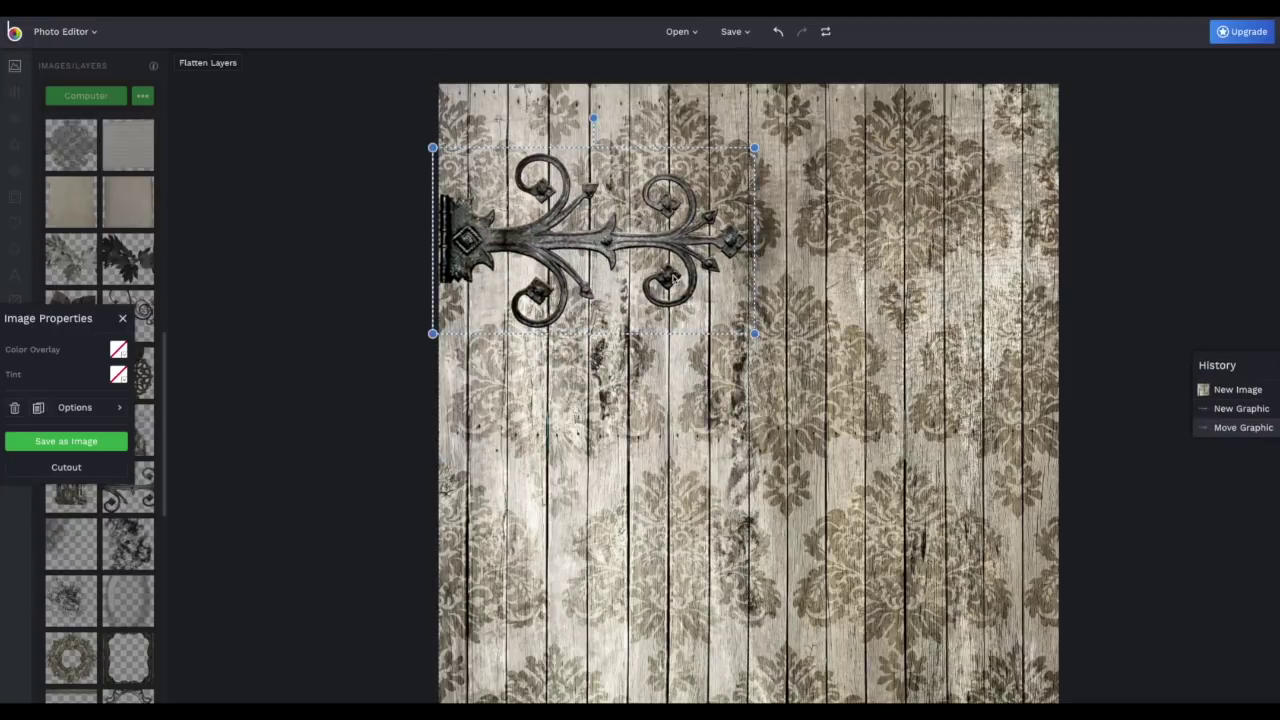
left_click_drag(757, 336, 671, 271)
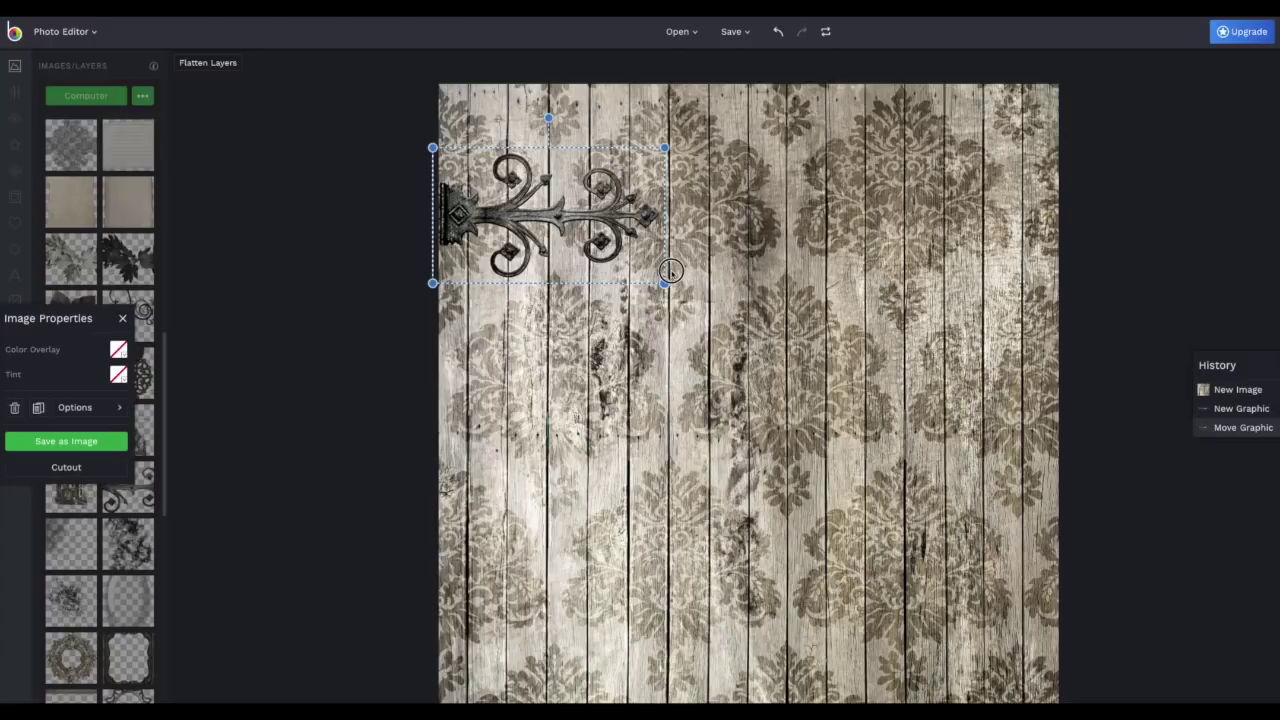
left_click_drag(670, 271, 652, 263)
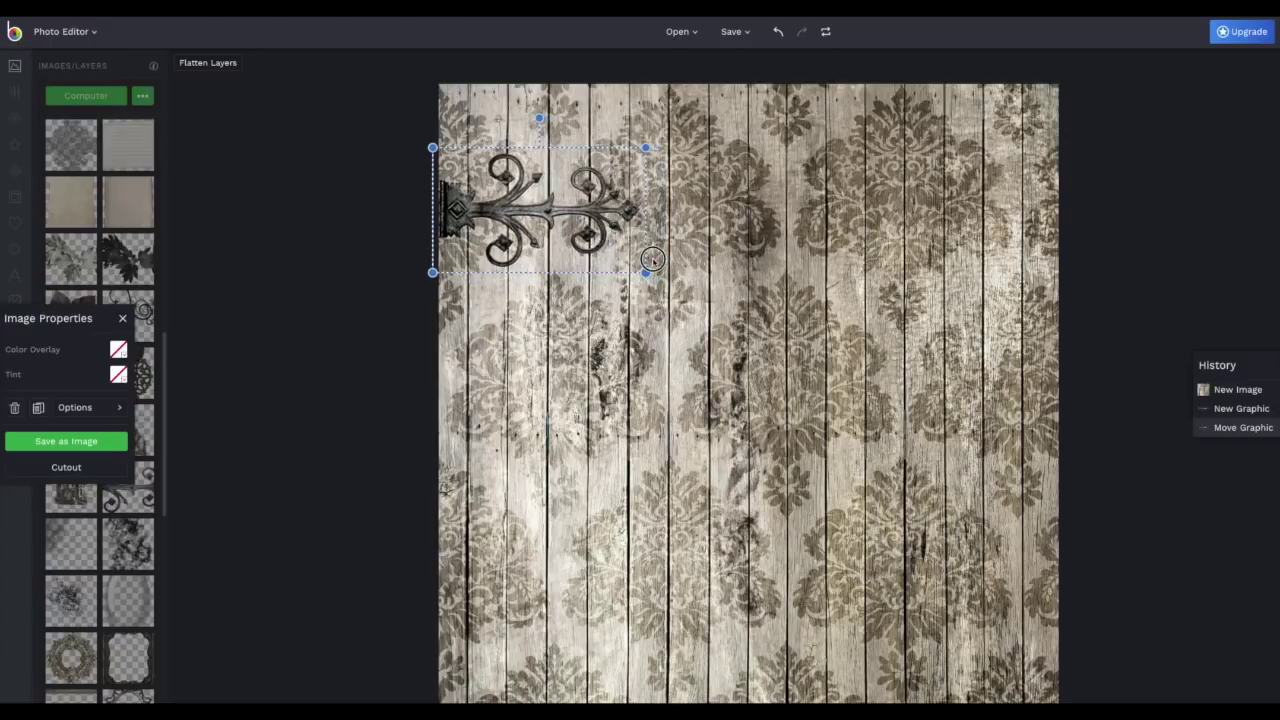
left_click(579, 217)
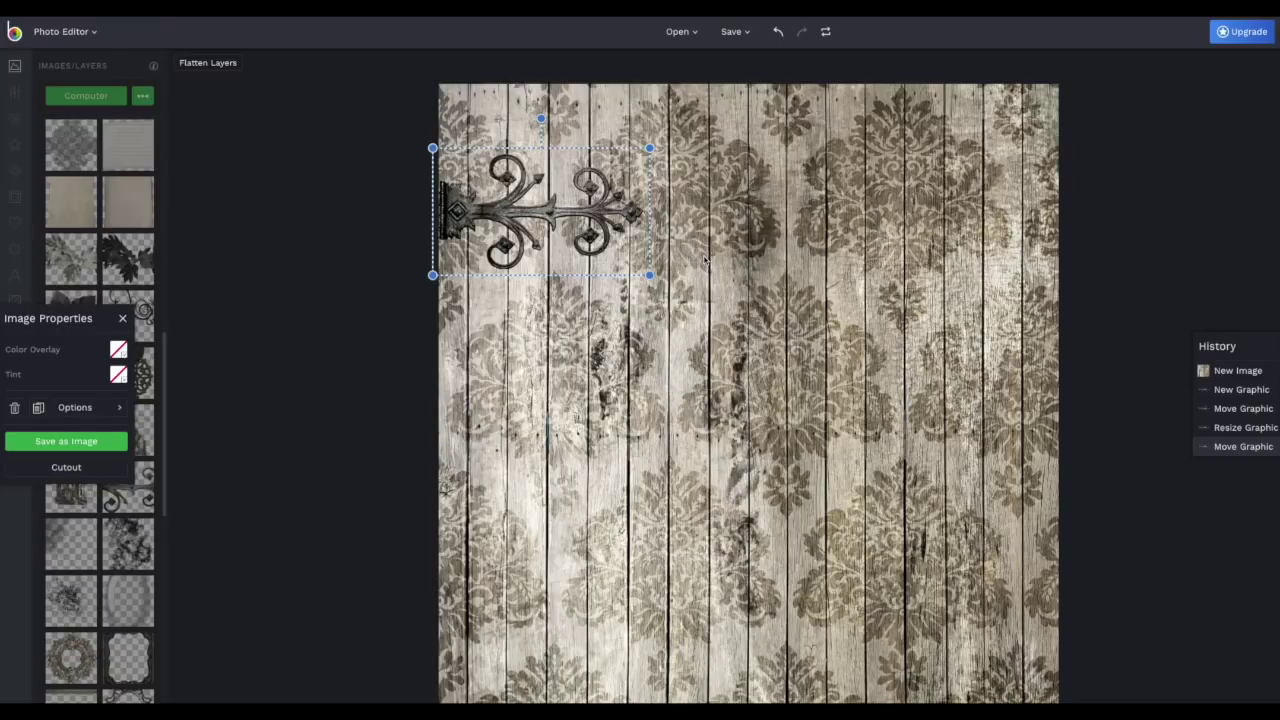
Step: Duplicate the upper hinge and move the copy one layer backwards so it sits behind the original
right_click(594, 216)
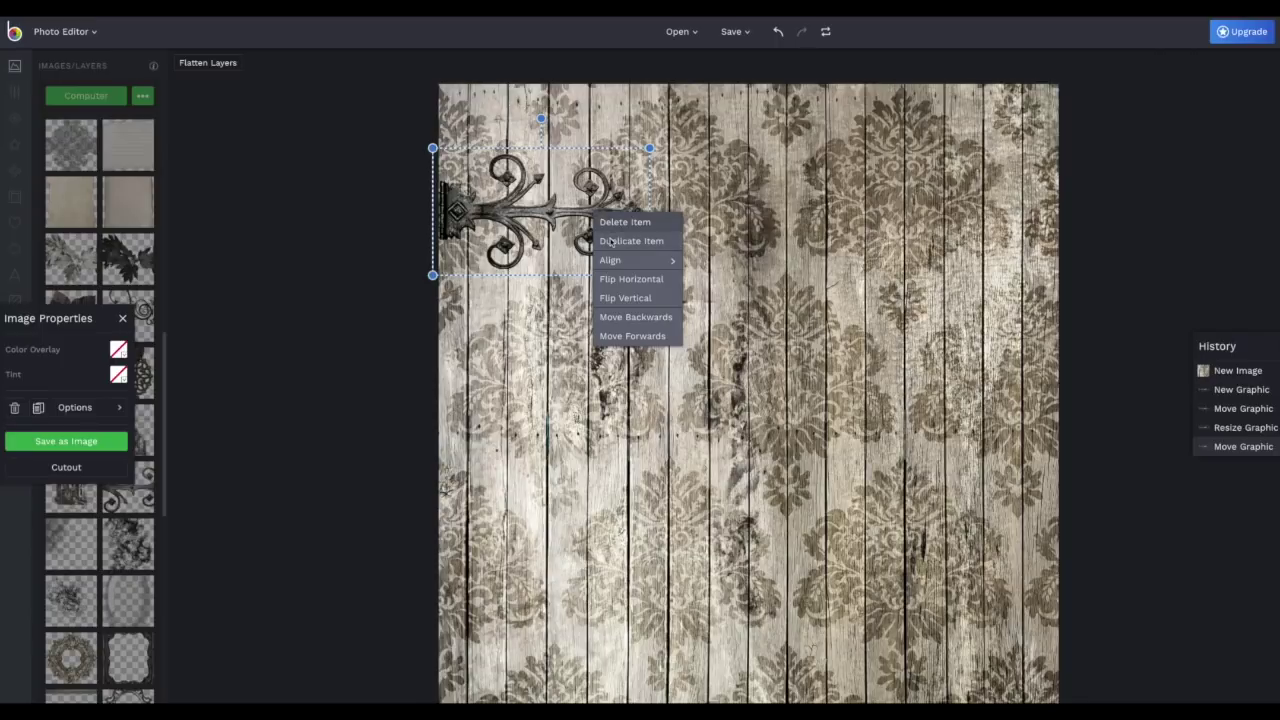
left_click(612, 242)
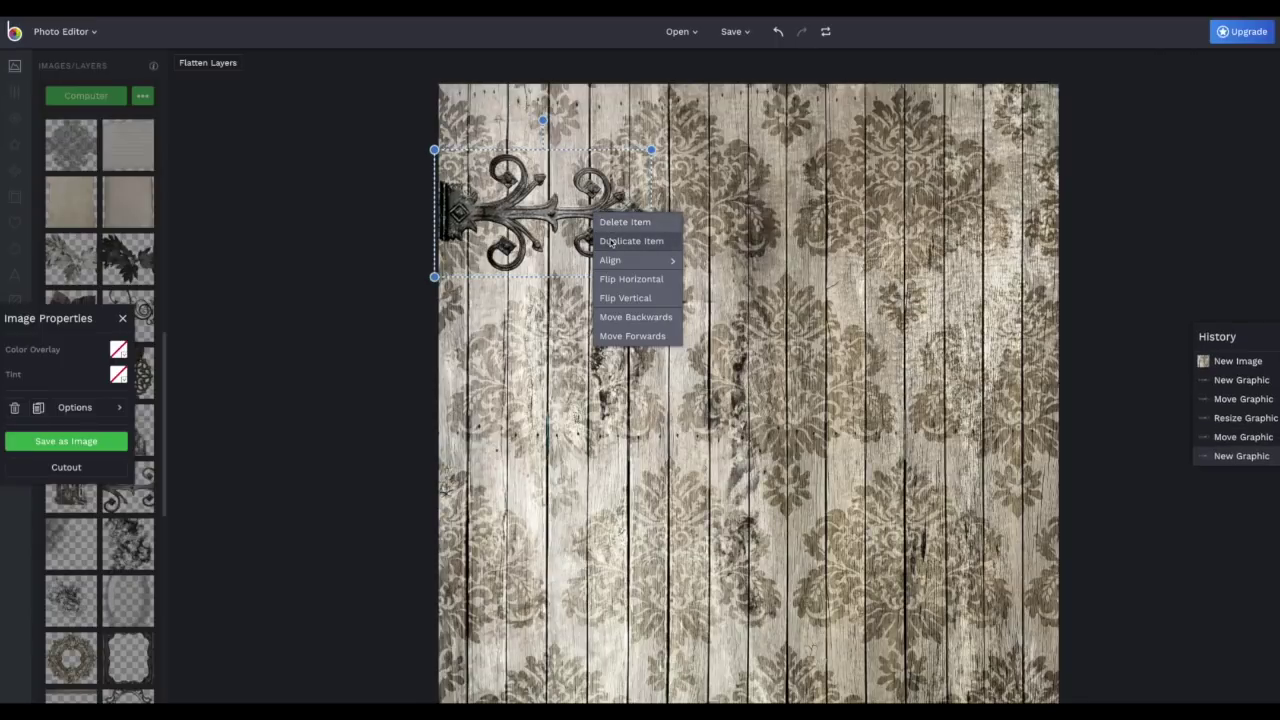
left_click(616, 318)
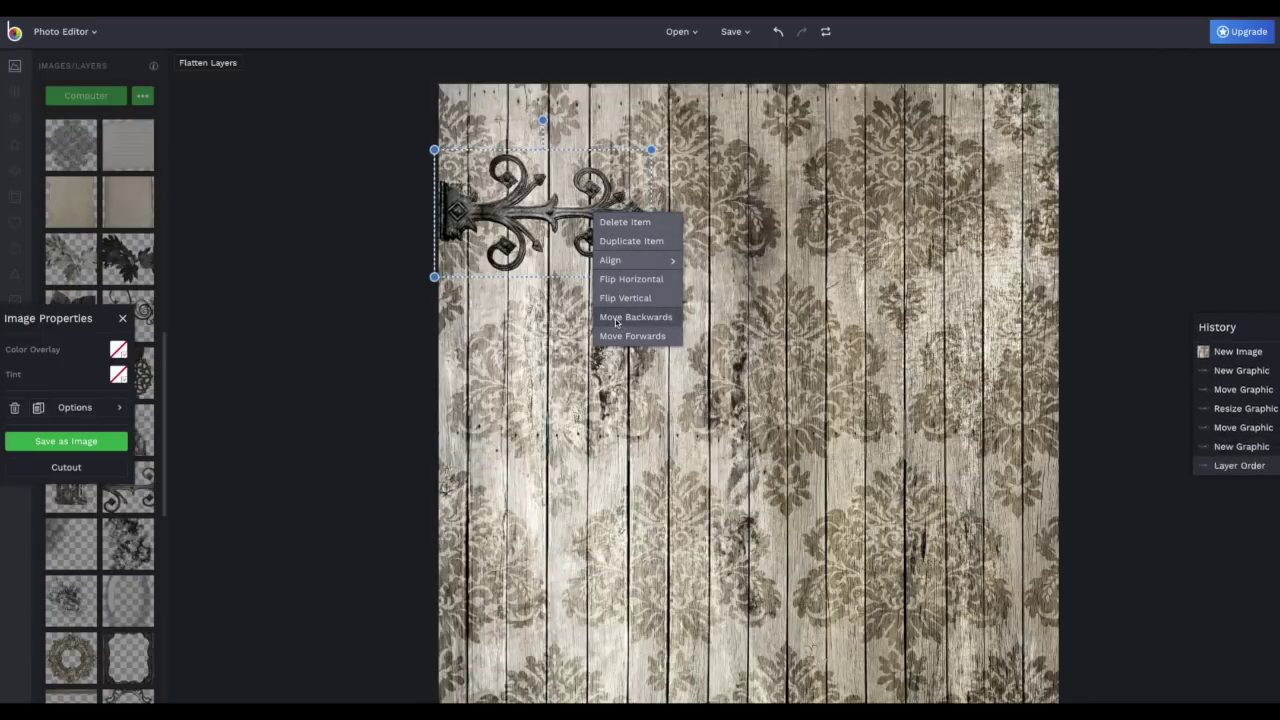
Step: Give the rear copy of the upper hinge a black #000000 color overlay and slightly reduce its opacity to form a shadow
left_click(117, 354)
left_click_drag(200, 413, 339, 496)
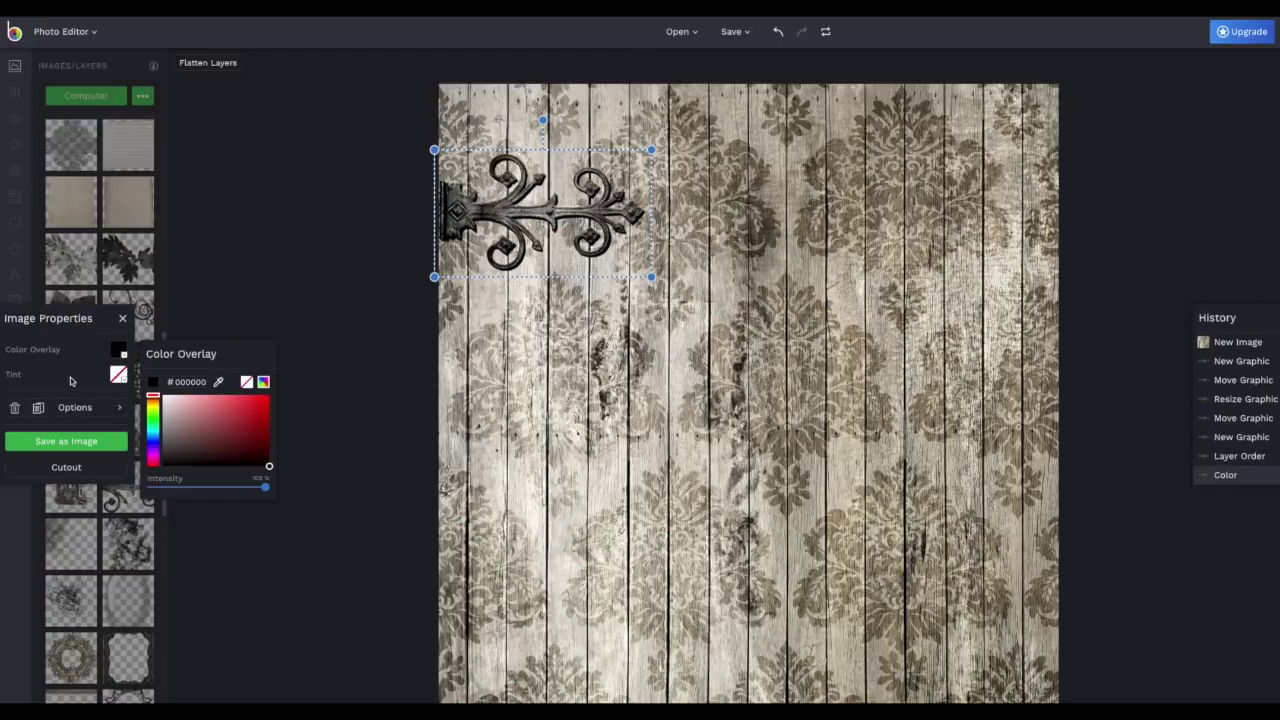
left_click(73, 407)
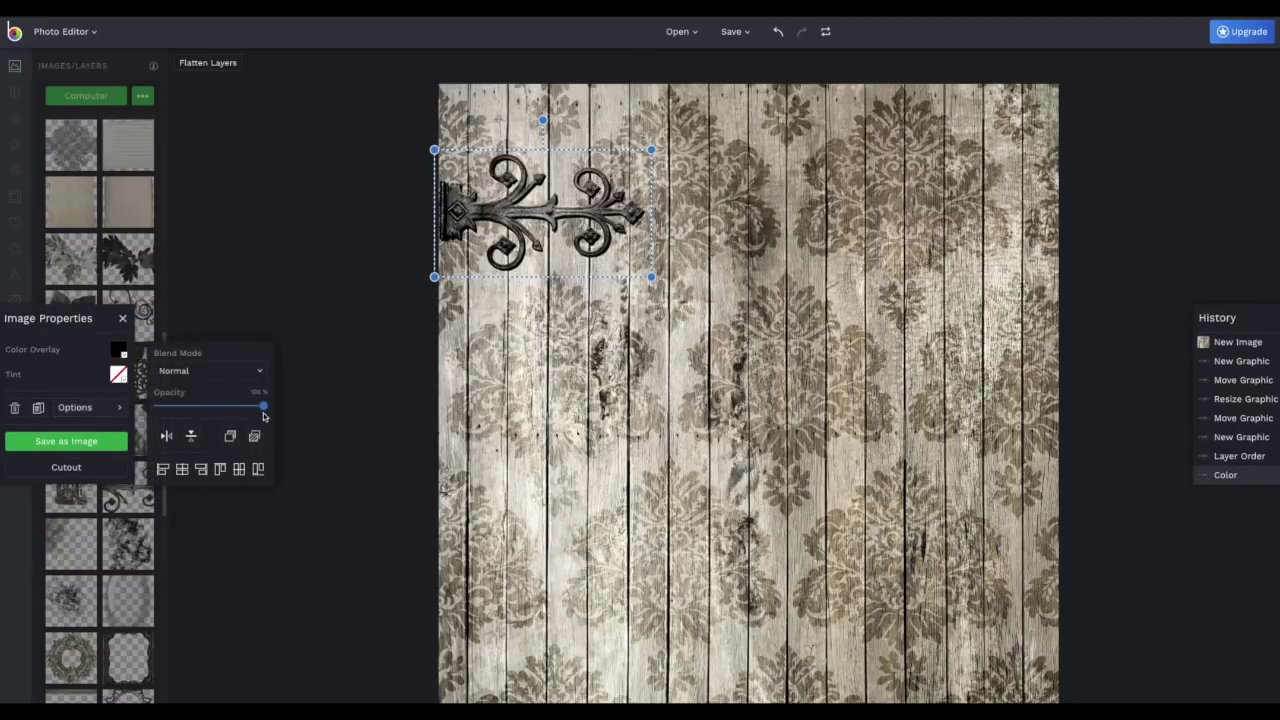
left_click_drag(262, 405, 248, 405)
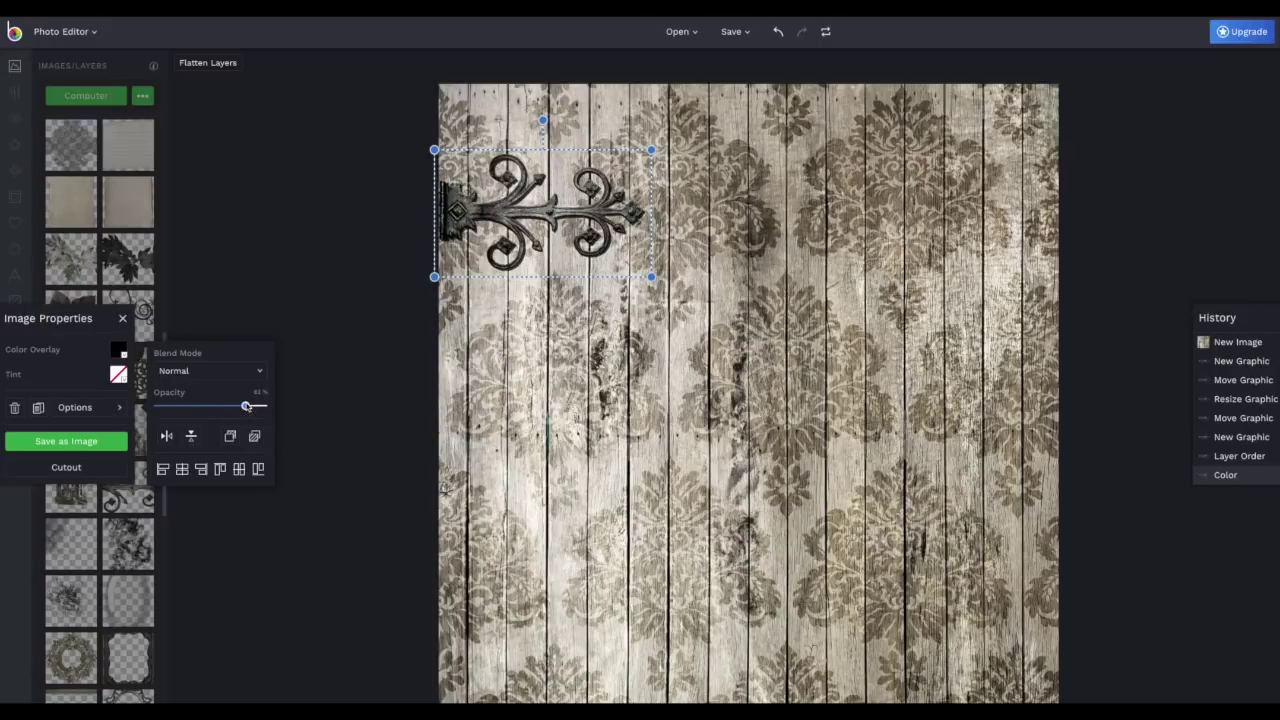
left_click_drag(247, 406, 245, 406)
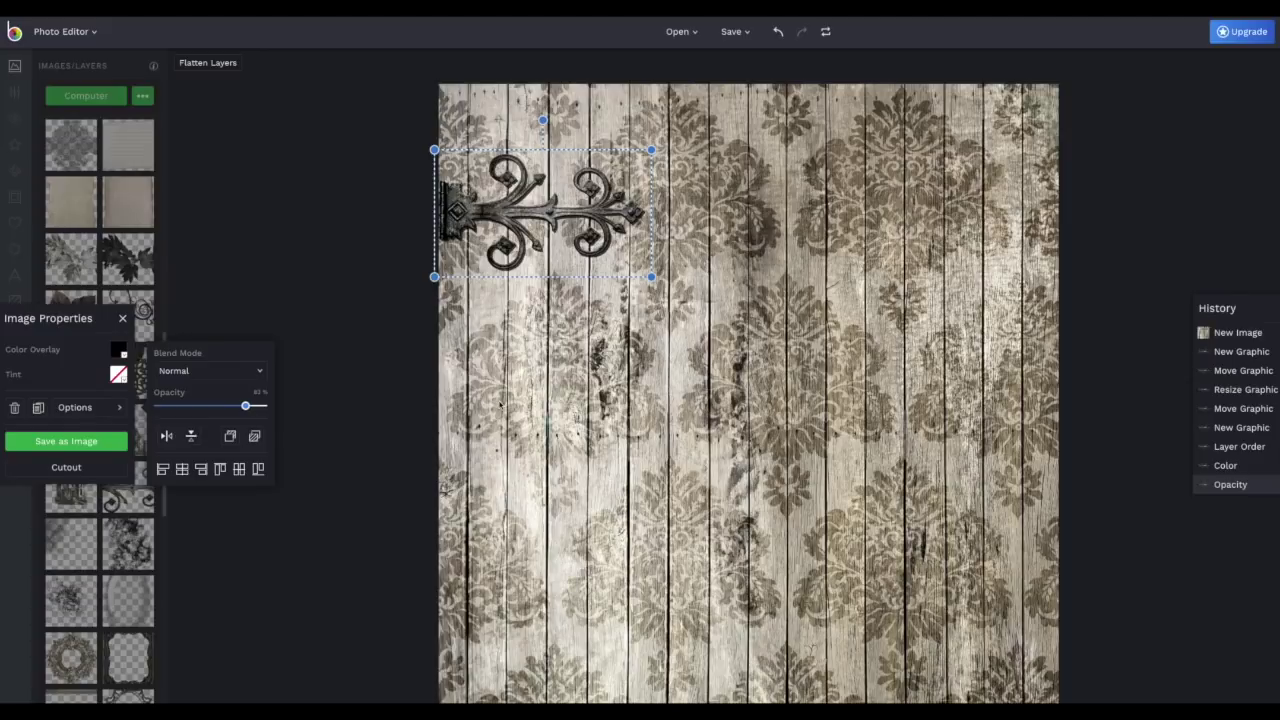
Step: Duplicate the front upper hinge and place the copy near the bottom of the background's left edge
right_click(528, 216)
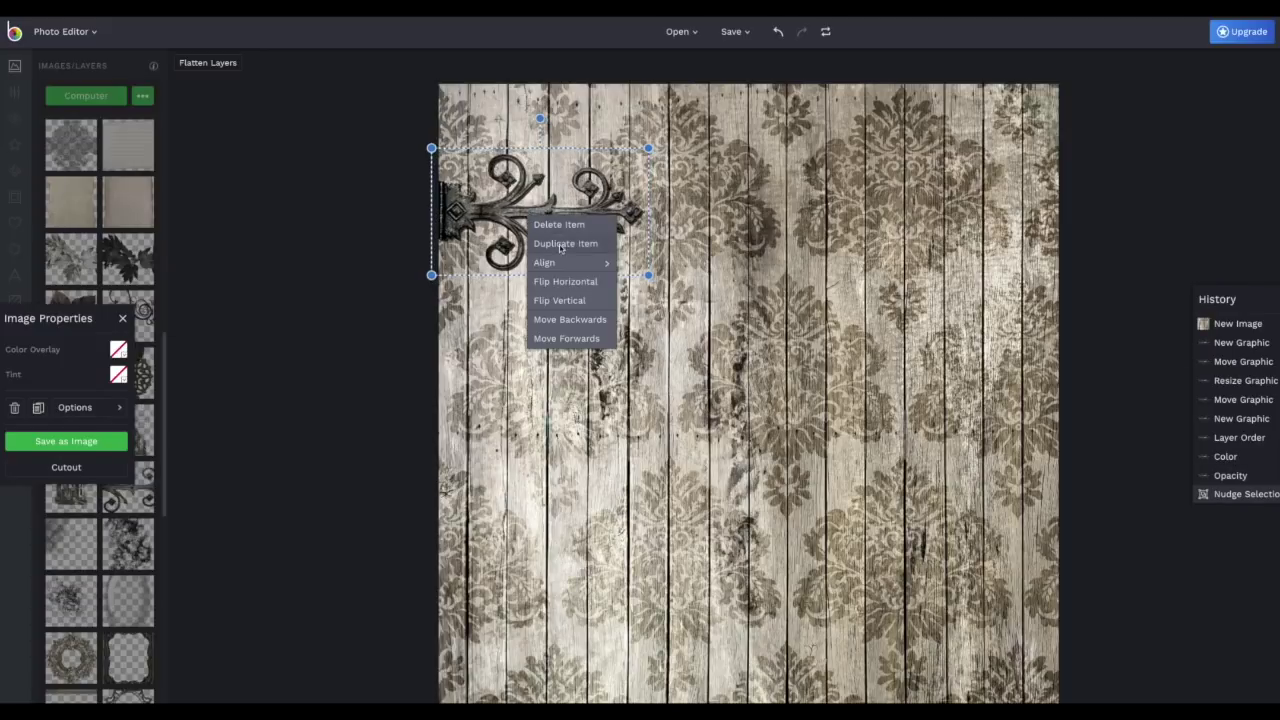
left_click(563, 243)
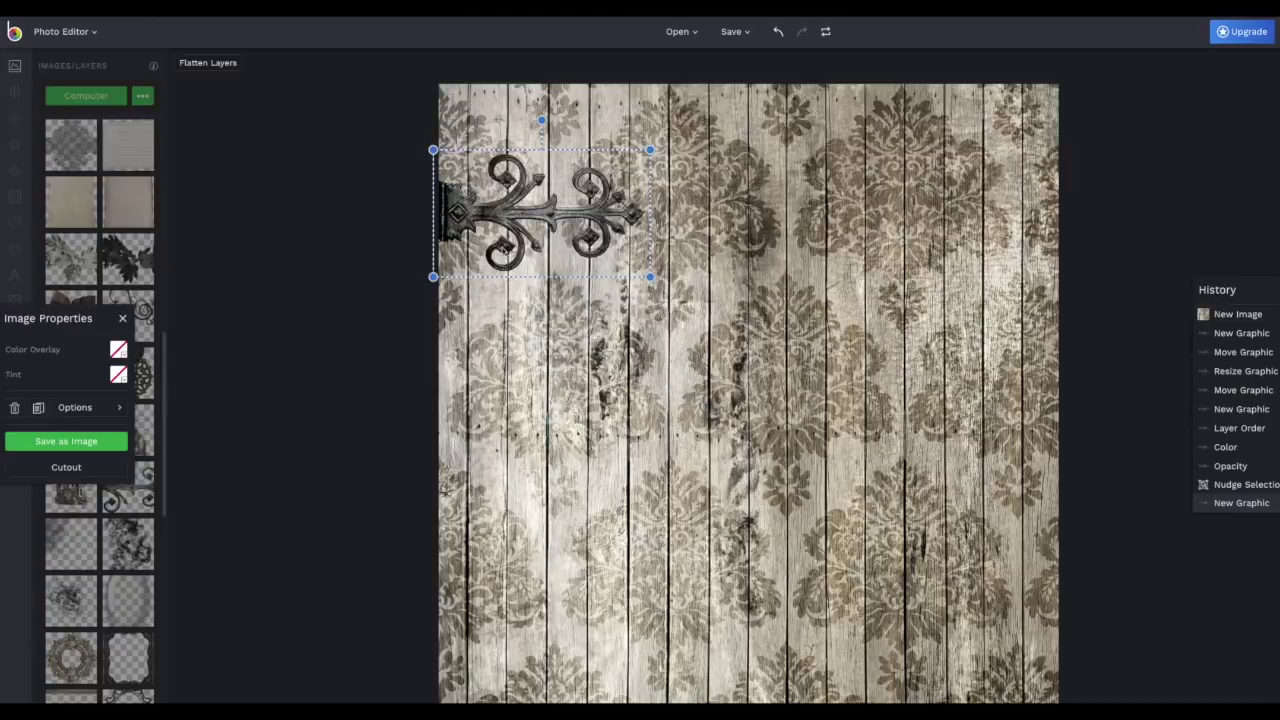
left_click_drag(563, 243, 497, 622)
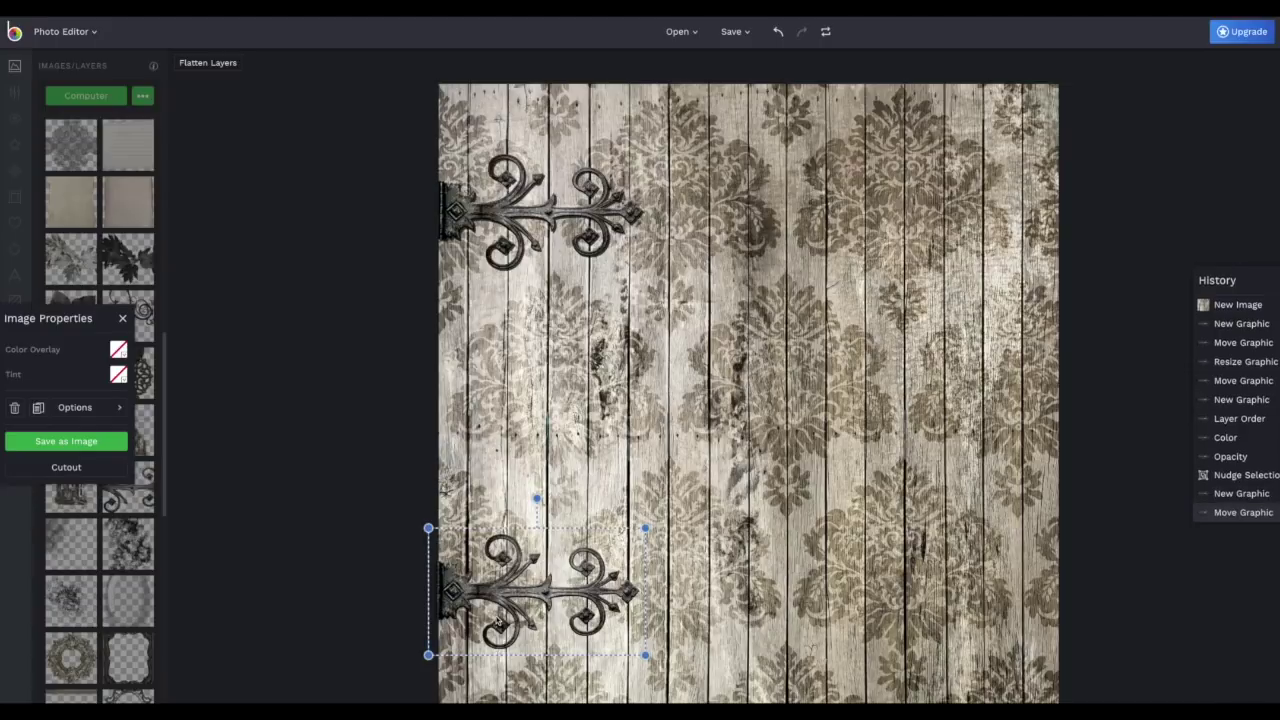
Step: Duplicate the lower hinge and move the copy one layer backwards so it sits behind it
right_click(502, 598)
left_click(540, 624)
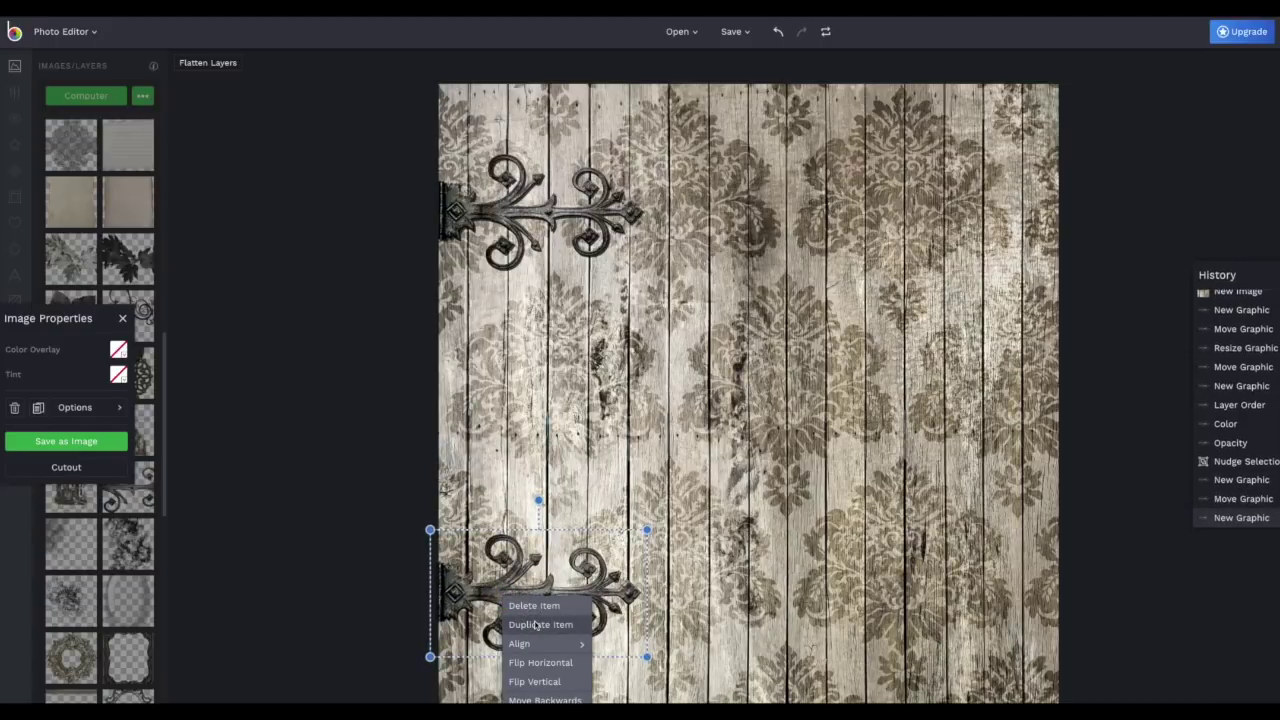
left_click(540, 699)
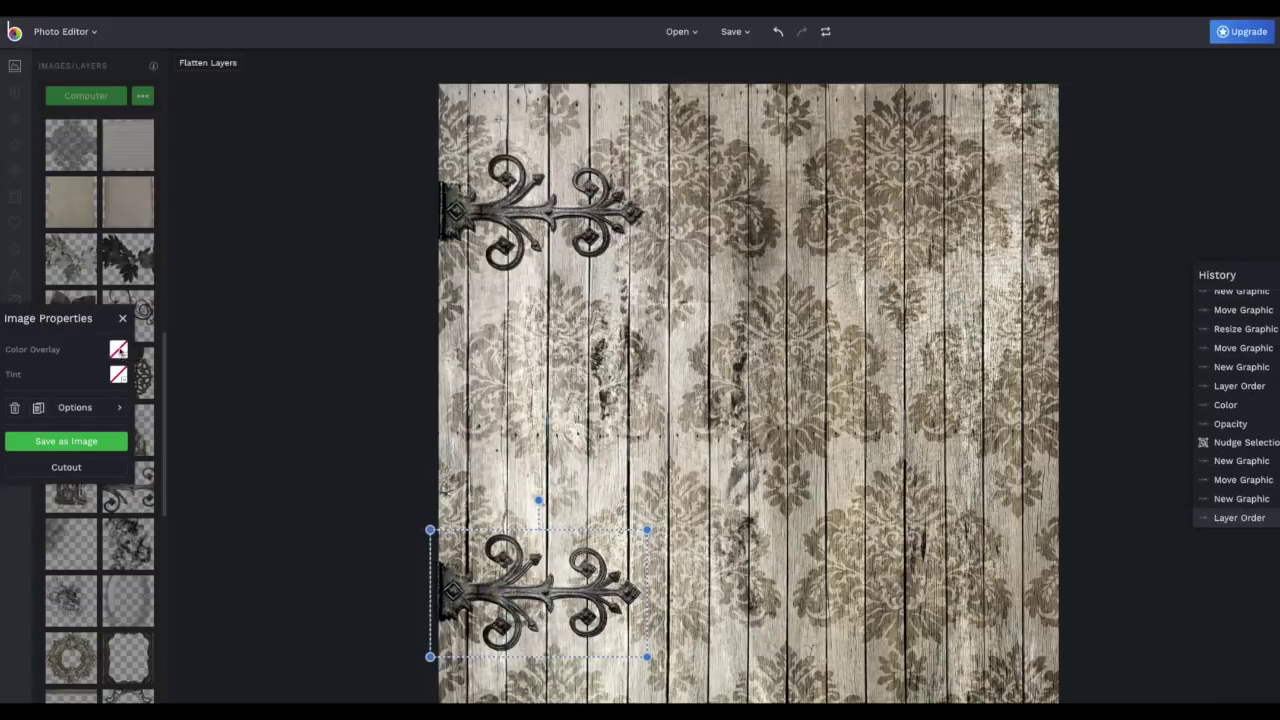
Step: Turn the rear copy of the lower hinge into a shadow with a black color overlay and slightly reduced opacity
left_click(119, 350)
left_click_drag(195, 400, 266, 483)
left_click(94, 409)
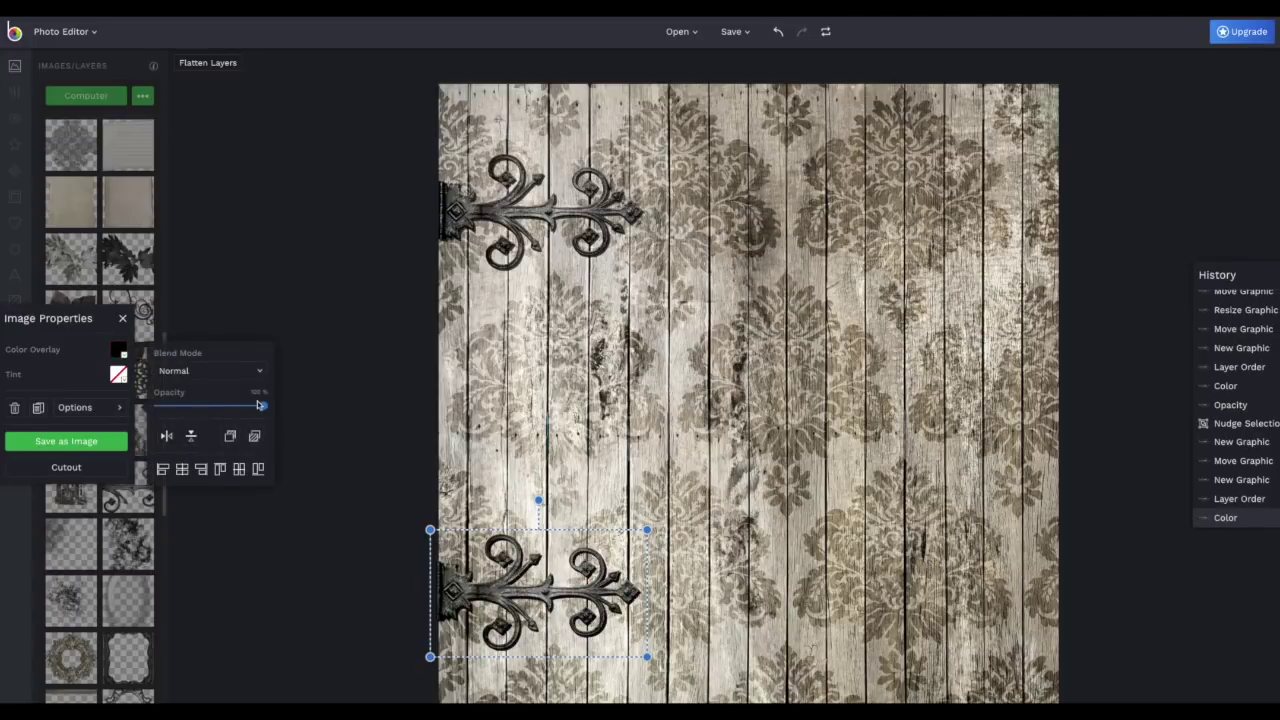
left_click_drag(257, 406, 242, 406)
left_click(507, 292)
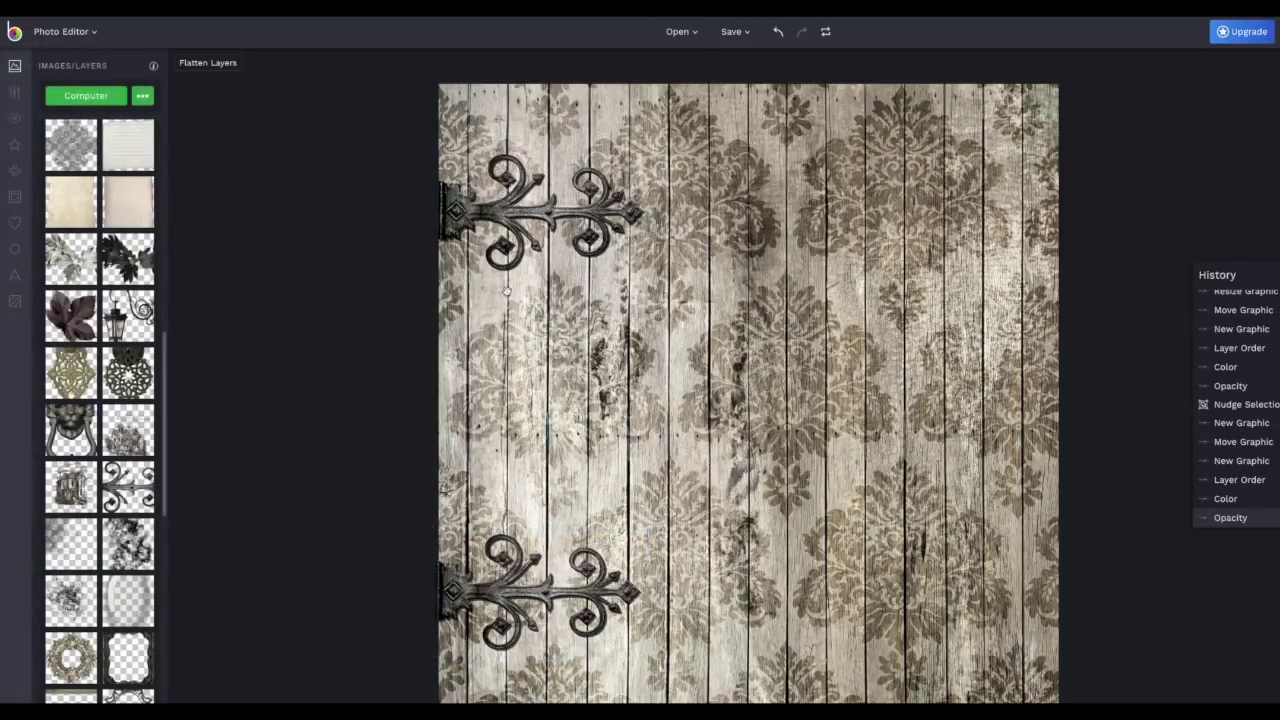
Step: Add the pinkish torn paper to the layout and rotate it slightly counterclockwise
scroll(522, 300, "down", 1)
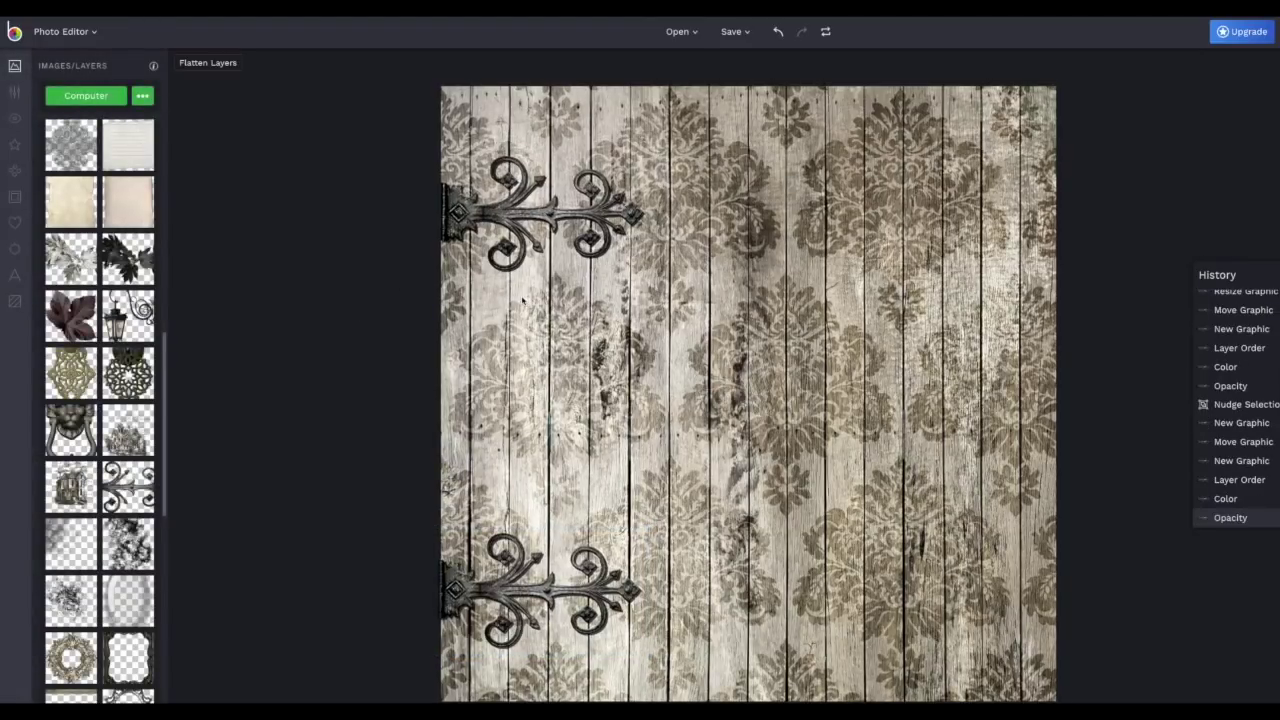
scroll(522, 300, "down", 2)
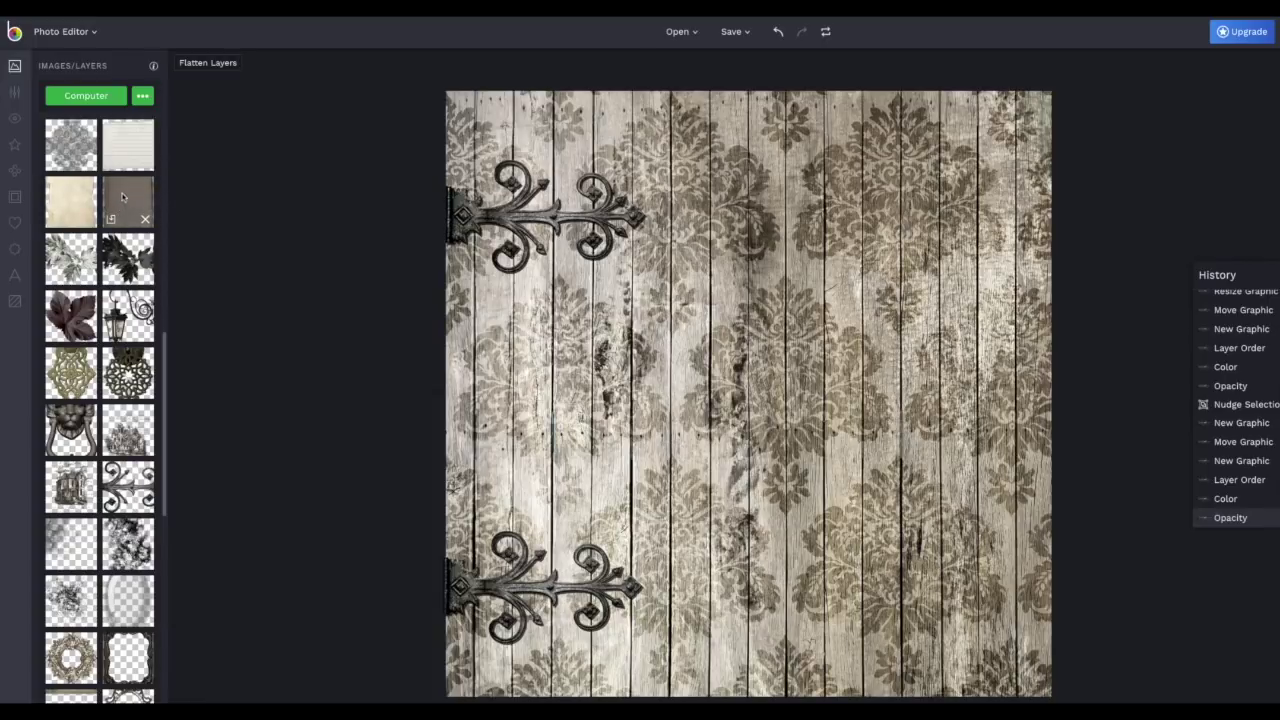
left_click_drag(115, 207, 627, 318)
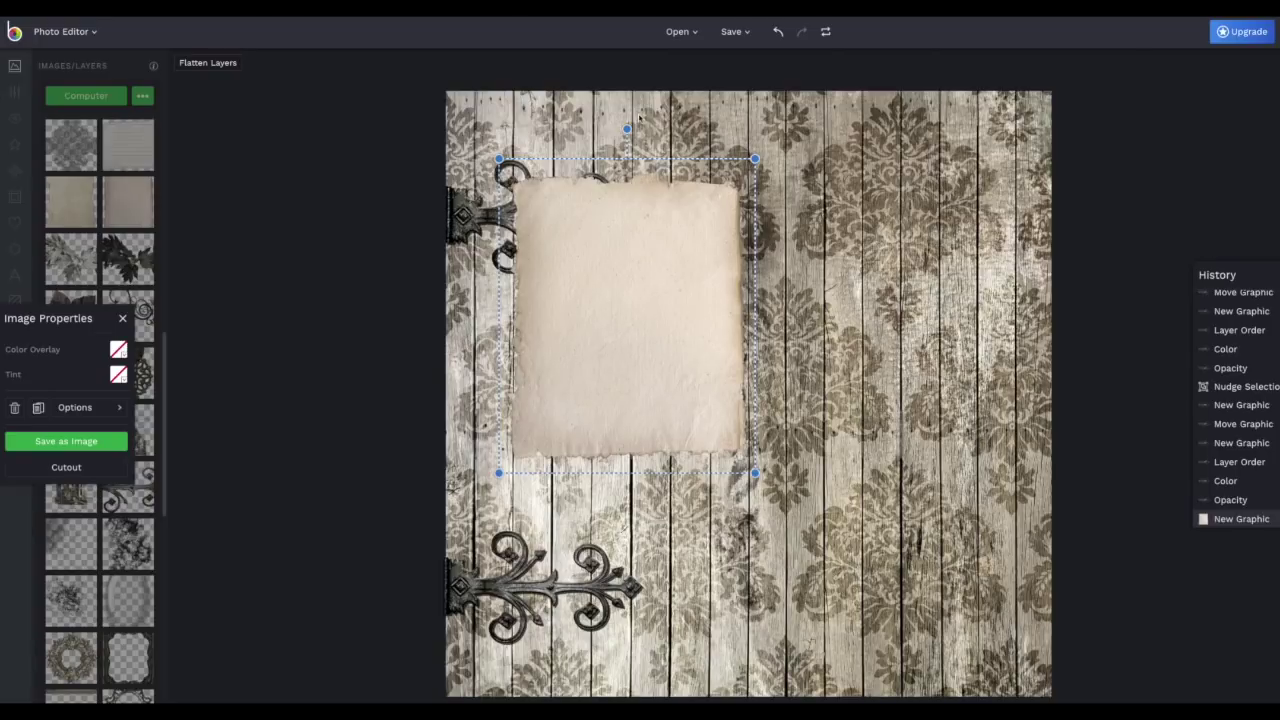
left_click_drag(627, 129, 602, 130)
Step: Move the tilted paper between the two hinges and make it slightly smaller
left_click_drag(623, 237, 630, 294)
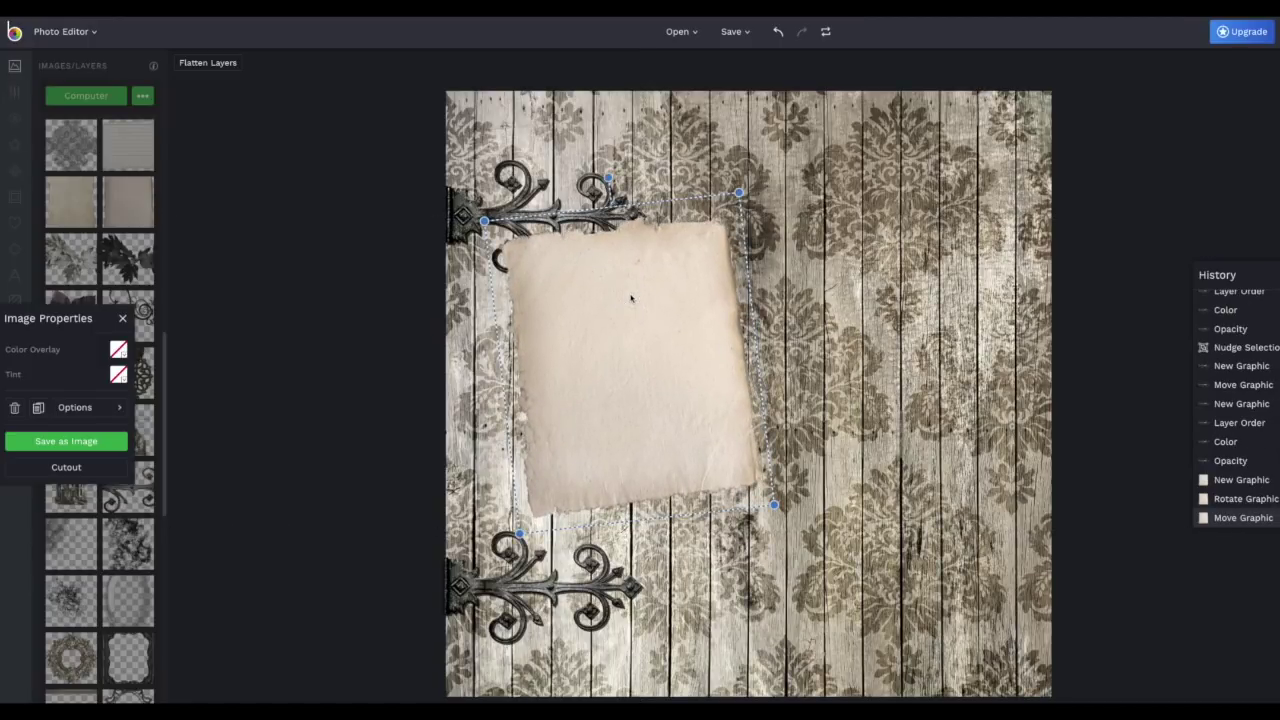
left_click_drag(637, 309, 639, 324)
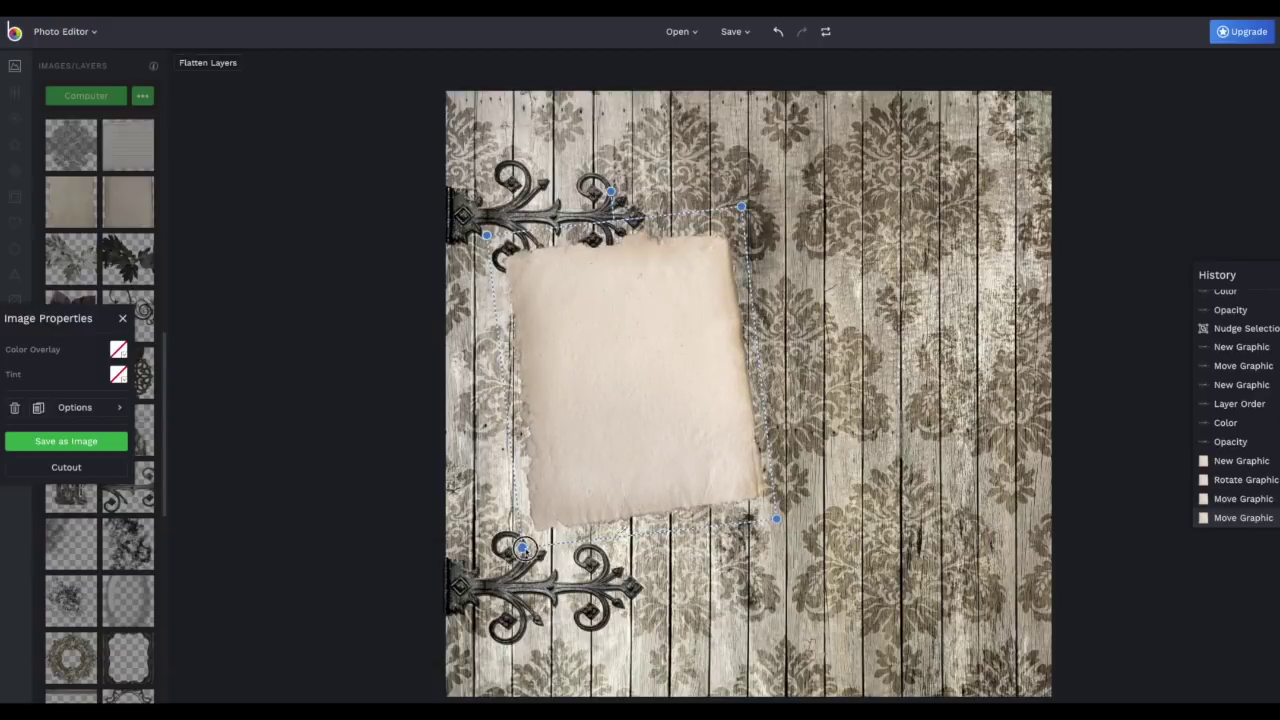
left_click_drag(522, 549, 537, 522)
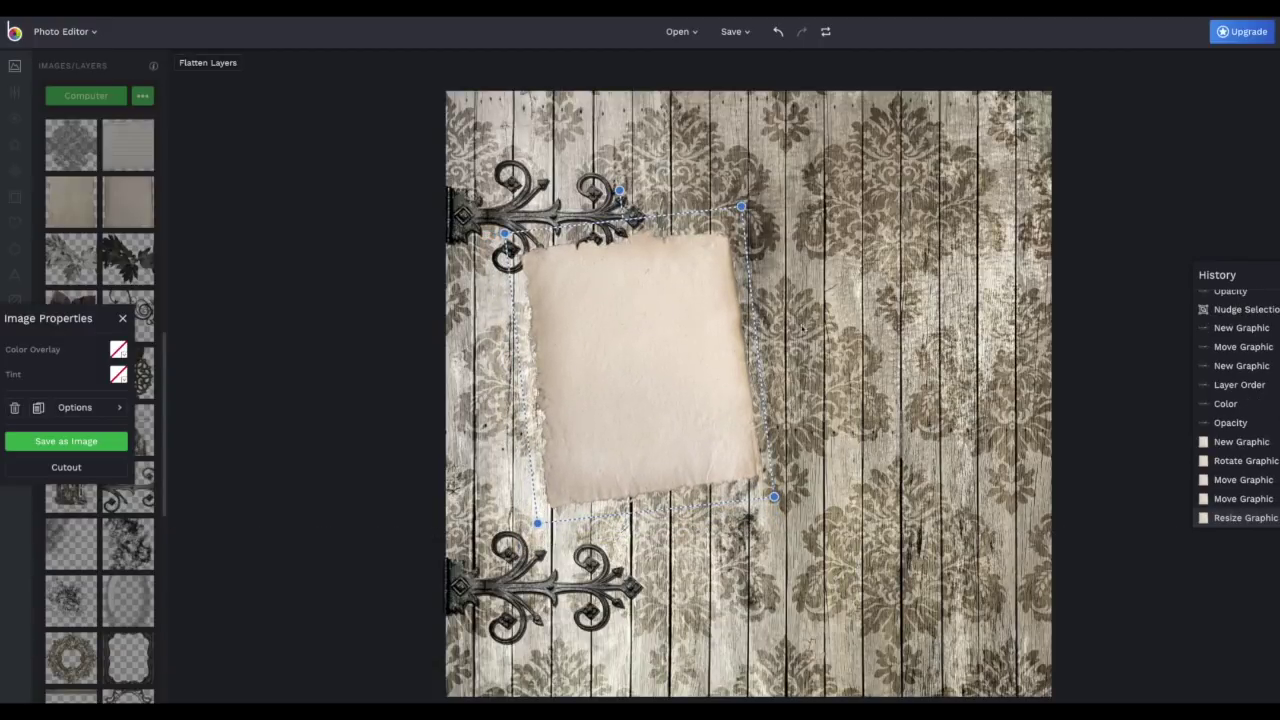
Step: Duplicate the torn paper one layer backwards and turn the rear copy into a shadow with a black color overlay and slightly reduced opacity
right_click(686, 394)
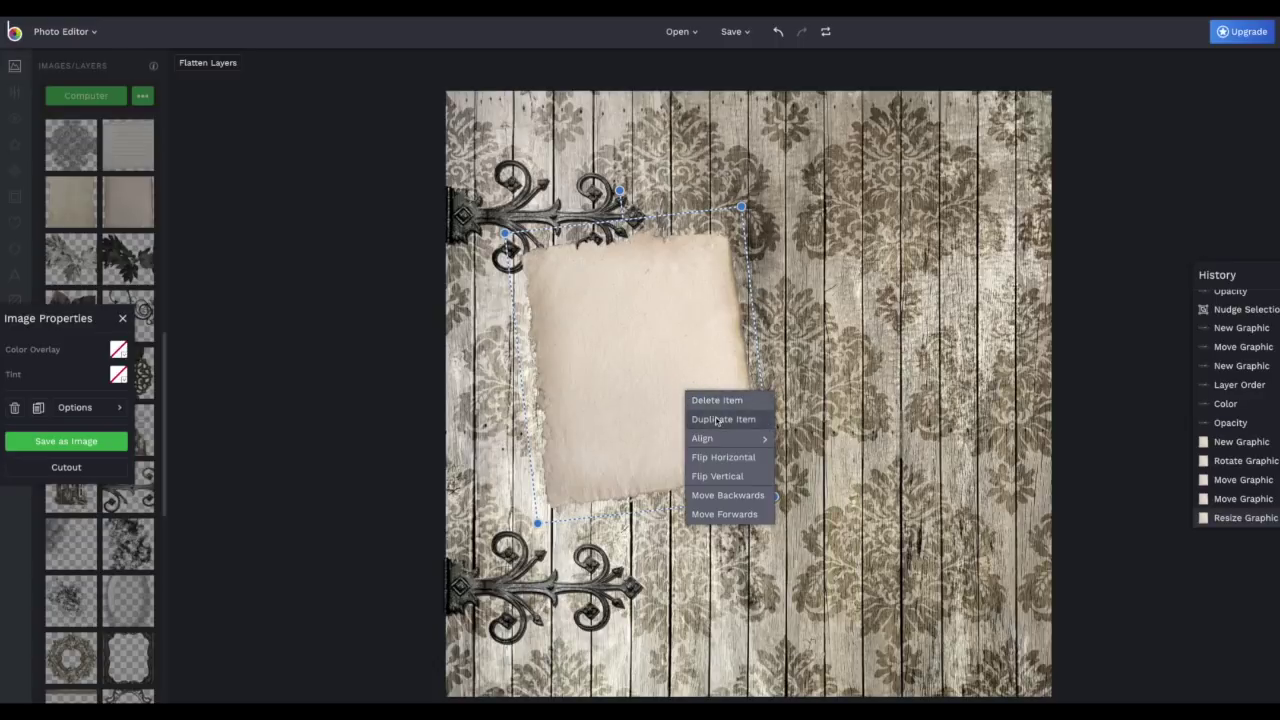
left_click(727, 495)
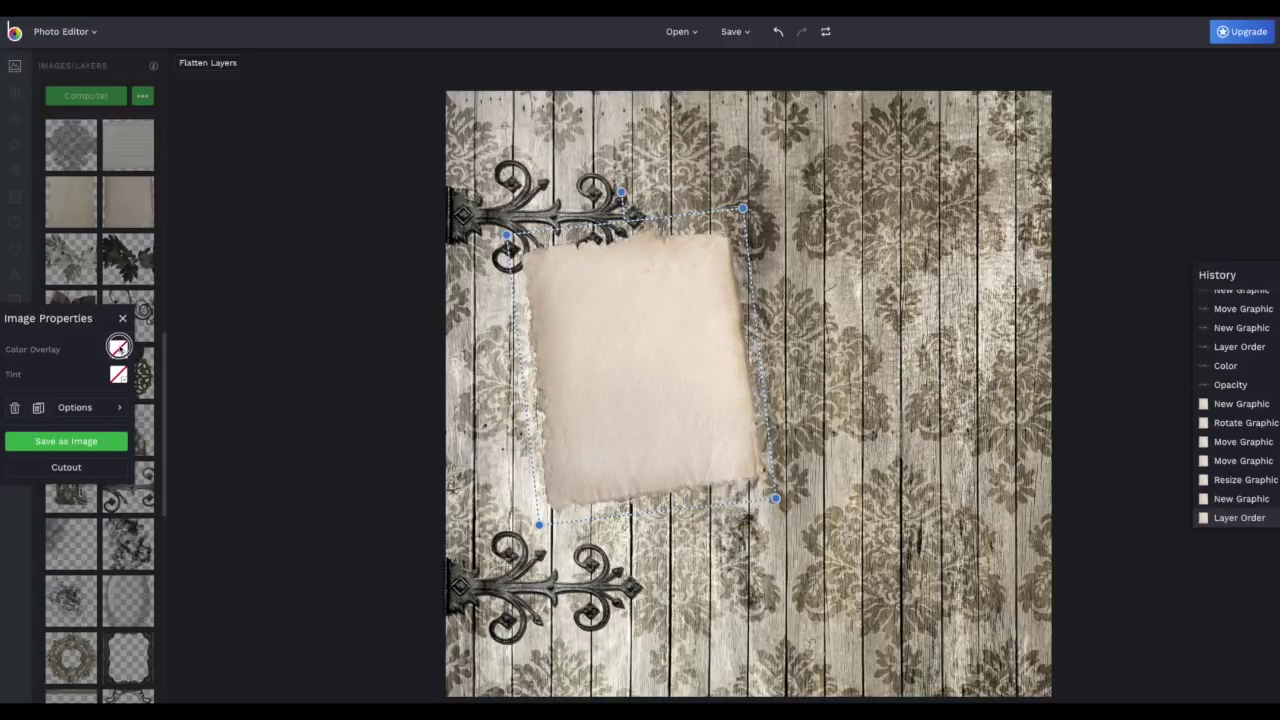
left_click(119, 348)
left_click_drag(221, 444, 329, 526)
left_click(70, 407)
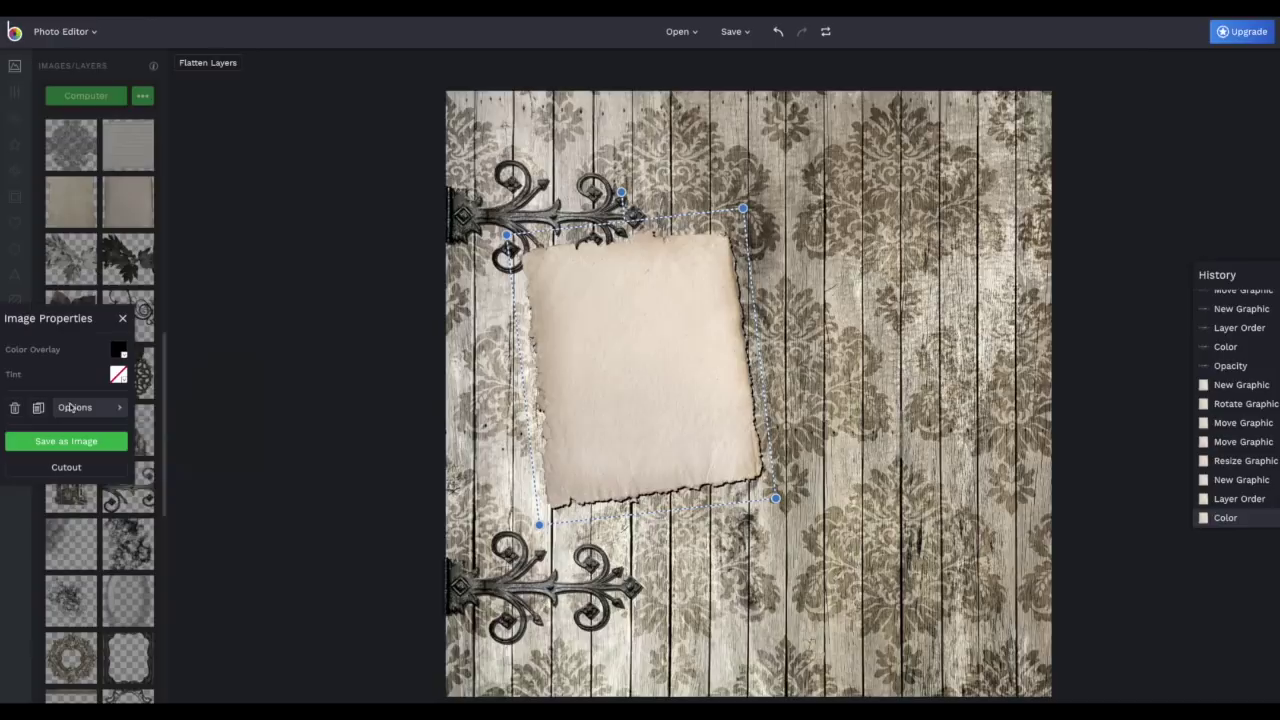
left_click(70, 407)
left_click_drag(260, 406, 241, 407)
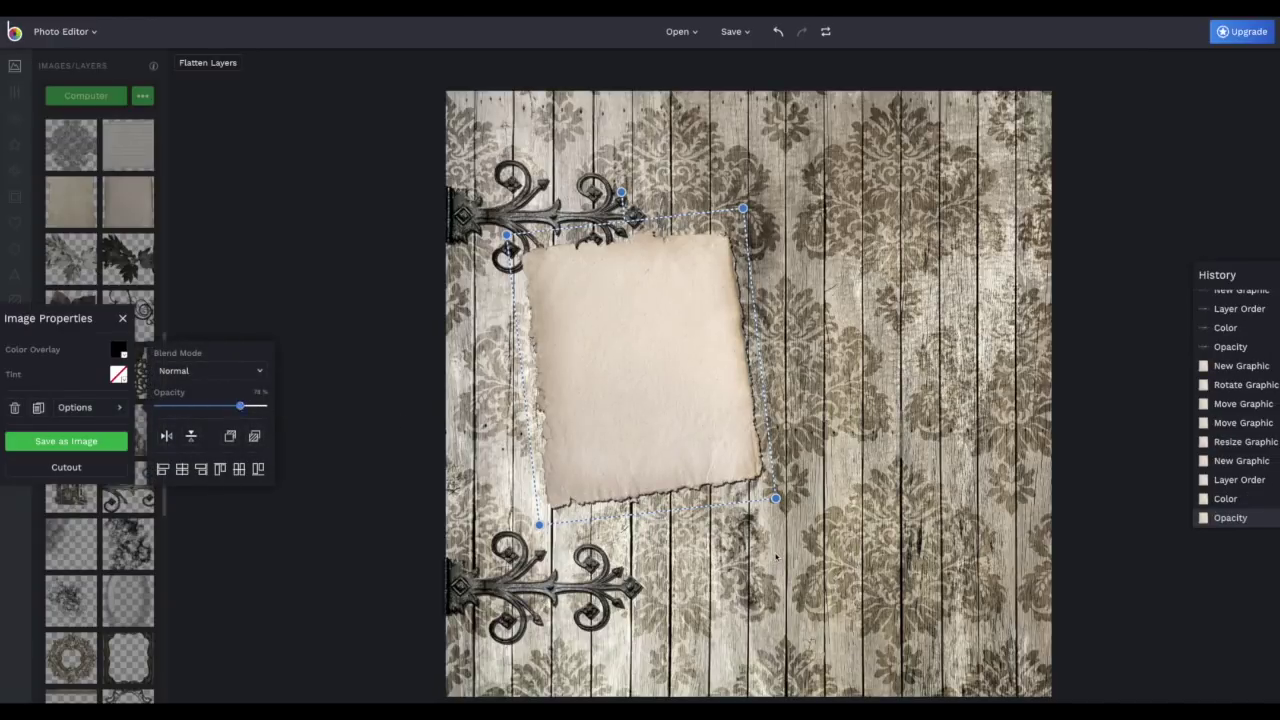
left_click(777, 557)
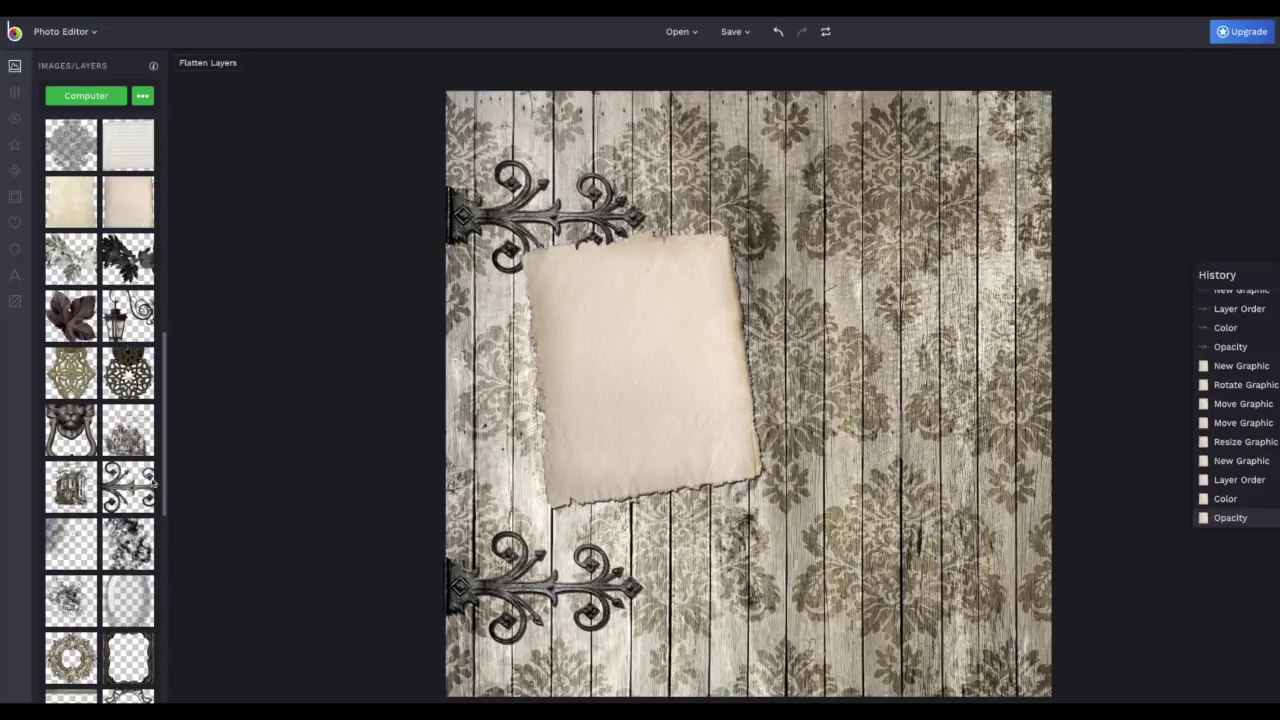
Step: Add the vintage house illustration over the torn paper and rotate it slightly counterclockwise to match the paper's tilt
scroll(140, 487, "down", 4)
scroll(130, 470, "up", 12)
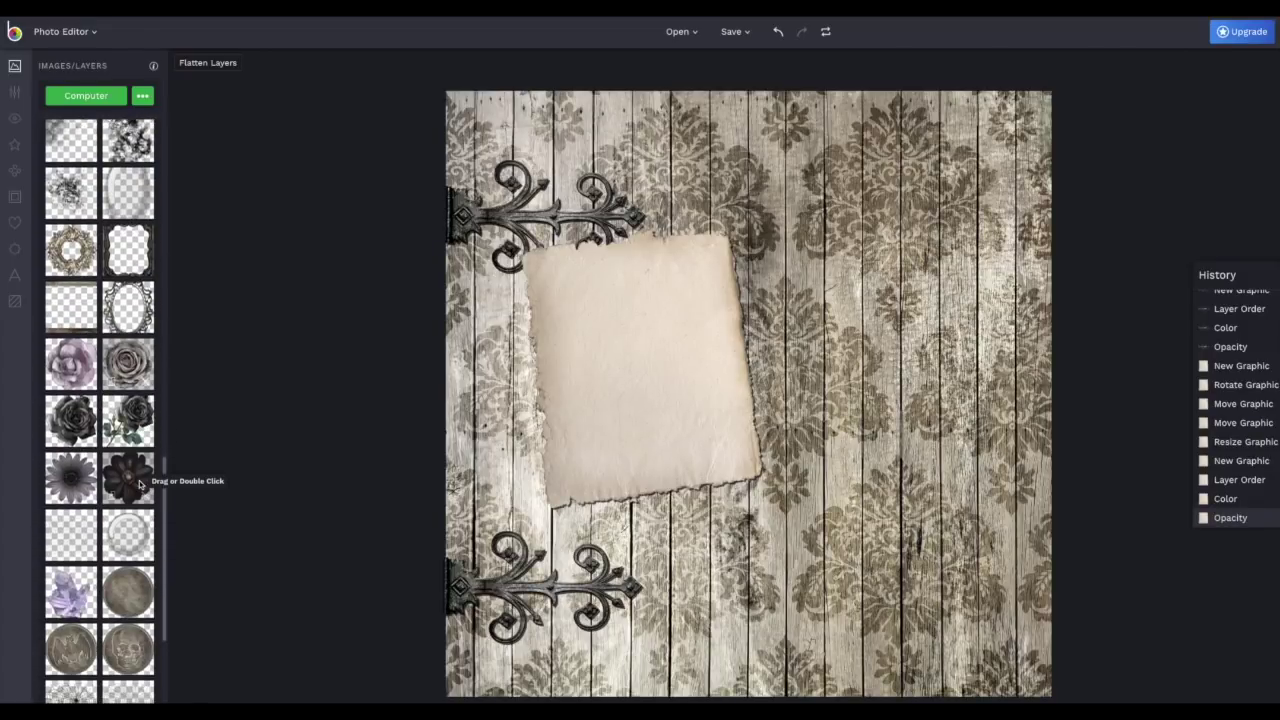
scroll(110, 444, "down", 10)
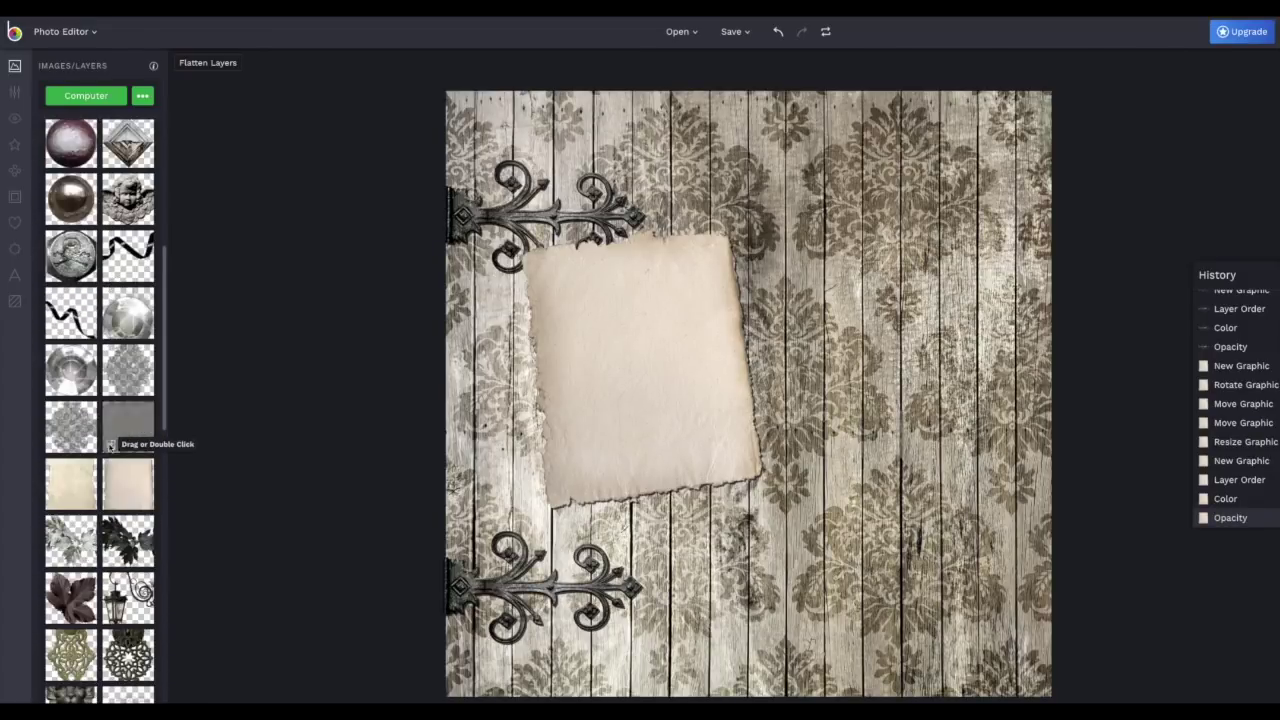
left_click_drag(56, 338, 635, 362)
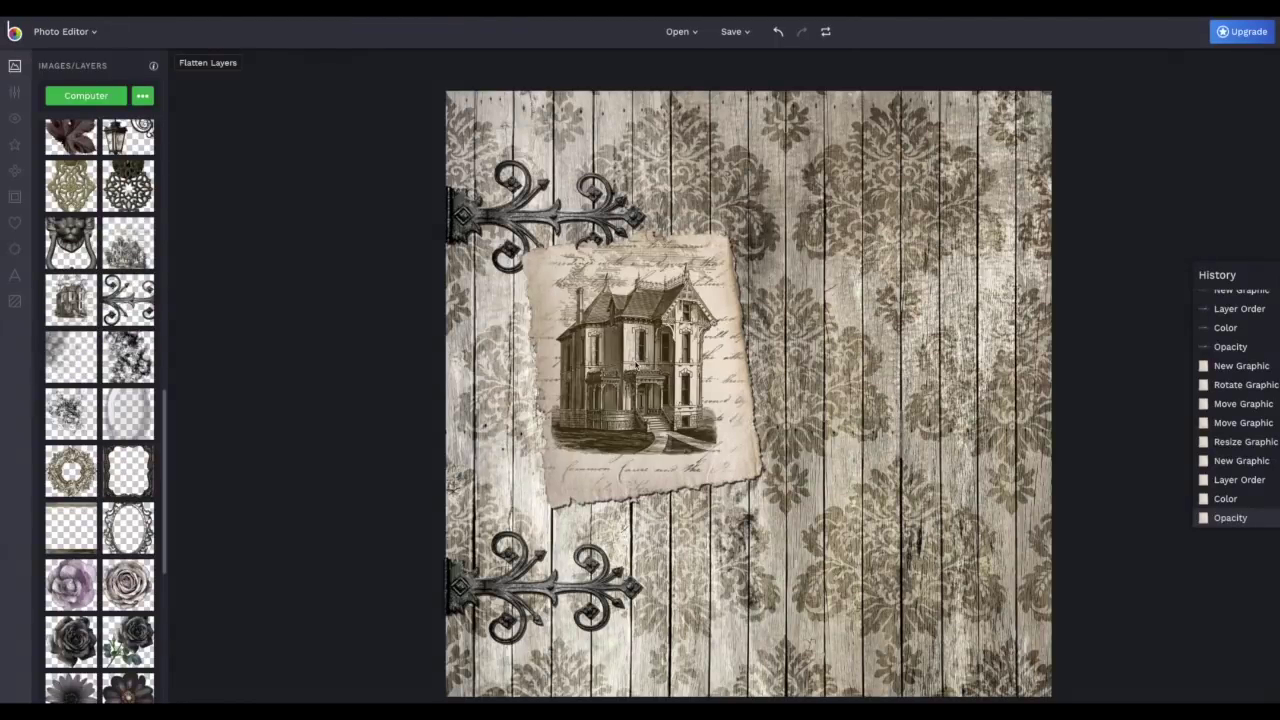
left_click_drag(635, 175, 608, 176)
Step: Shrink the house illustration and center it within the torn paper
left_click_drag(749, 190, 708, 253)
left_click_drag(666, 353, 690, 336)
left_click_drag(729, 242, 718, 260)
left_click_drag(674, 340, 684, 332)
left_click(300, 397)
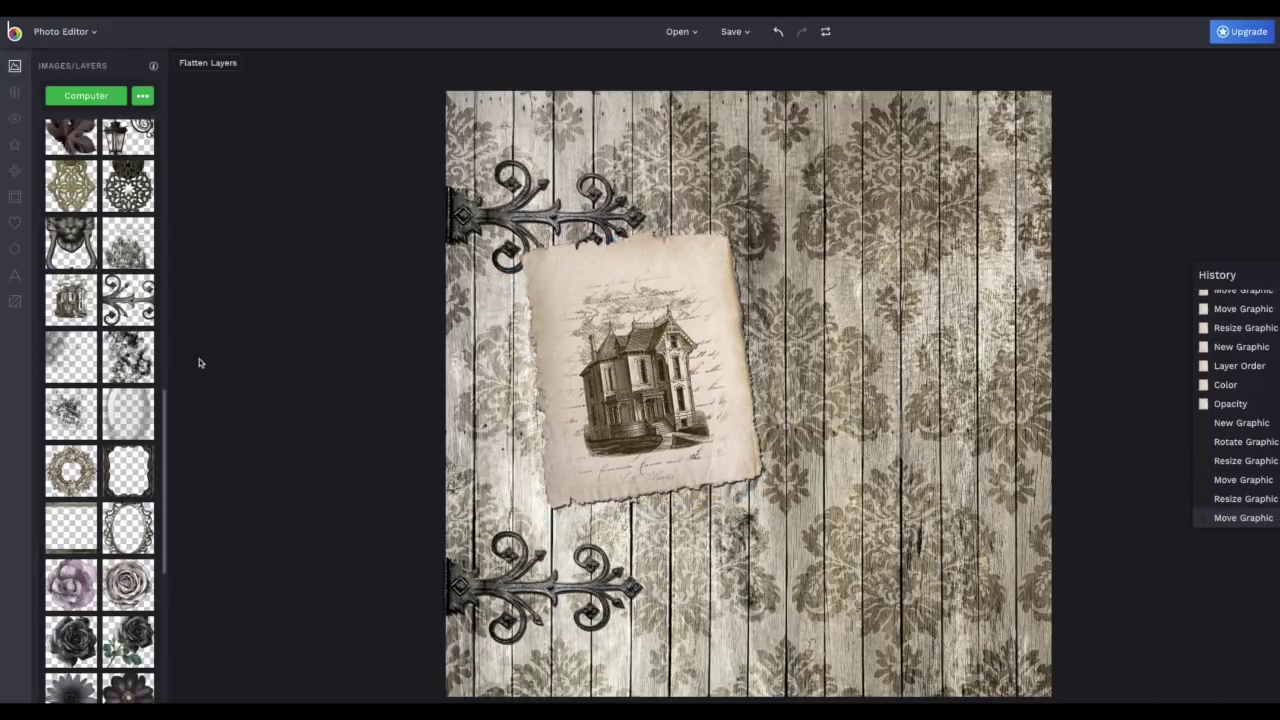
Step: Add the metal bulldog clip, tilt it slightly counterclockwise and place it over the torn paper's upper edge
scroll(138, 490, "down", 2)
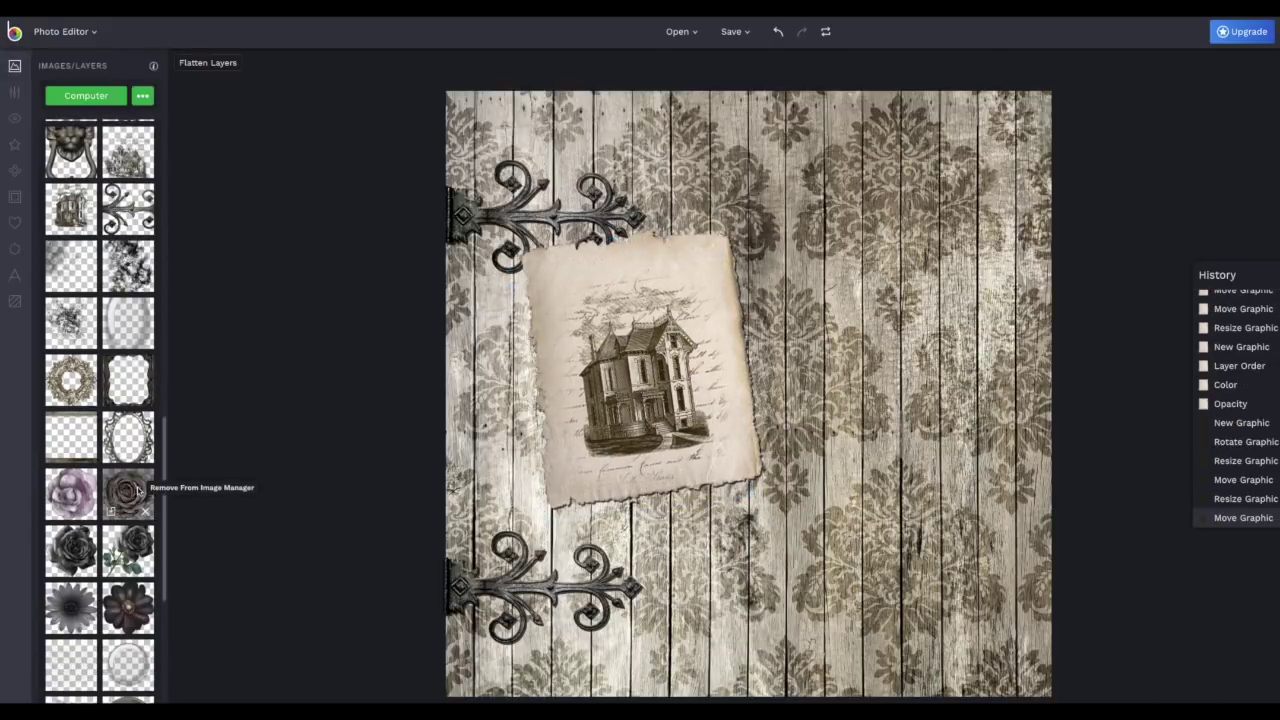
scroll(138, 490, "down", 6)
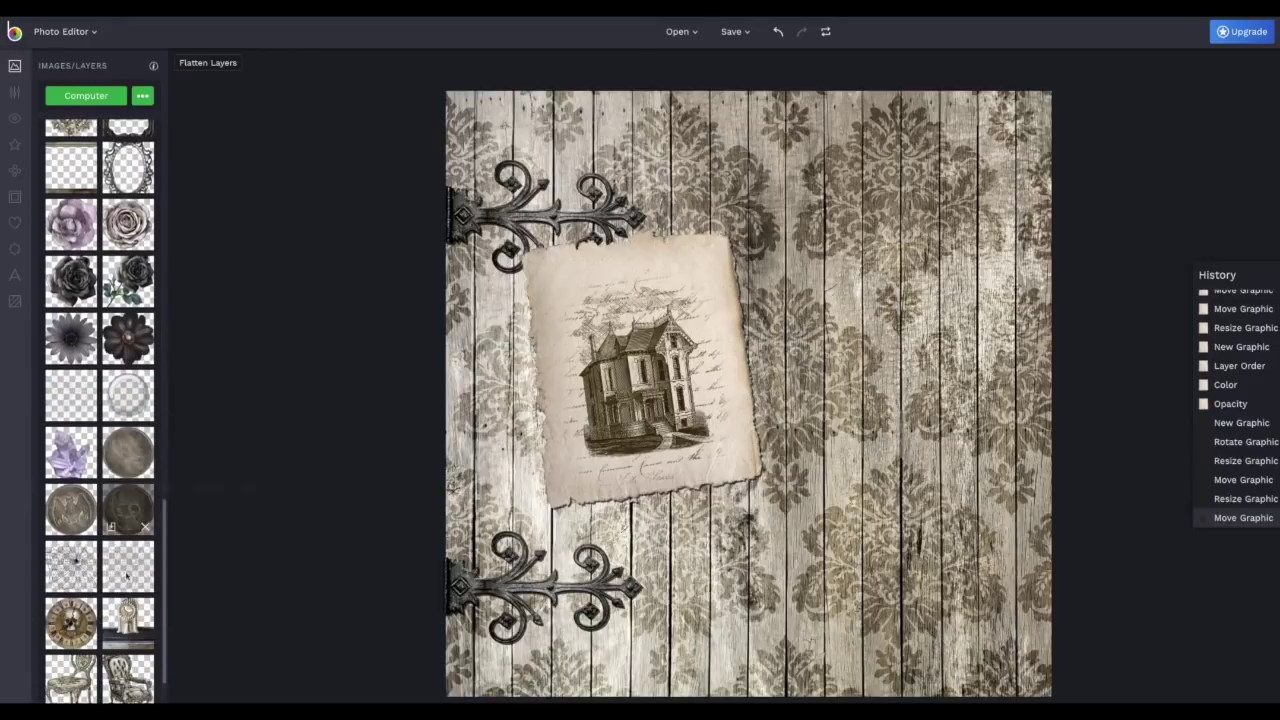
left_click_drag(128, 612, 632, 228)
left_click_drag(557, 198, 541, 200)
left_click_drag(565, 290, 620, 218)
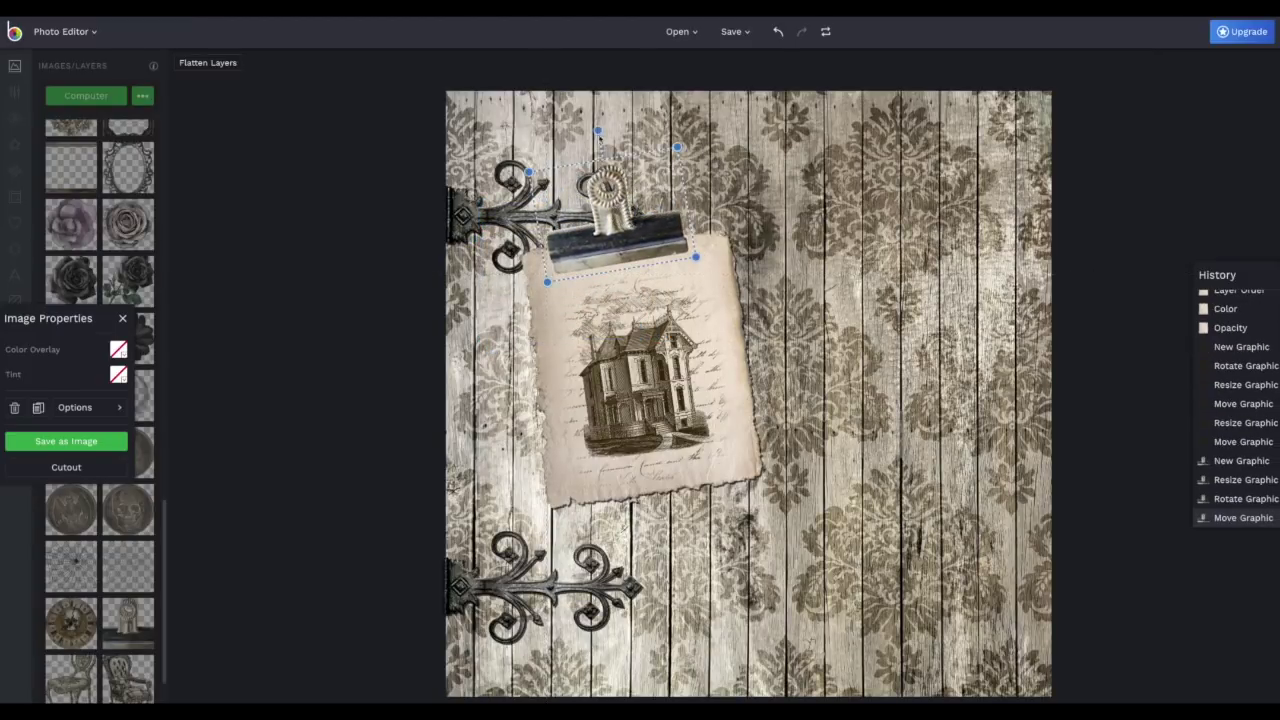
Step: Fine-tune the clip's tilt, make it smaller and center it on the torn paper's upper edge
left_click_drag(599, 135, 602, 130)
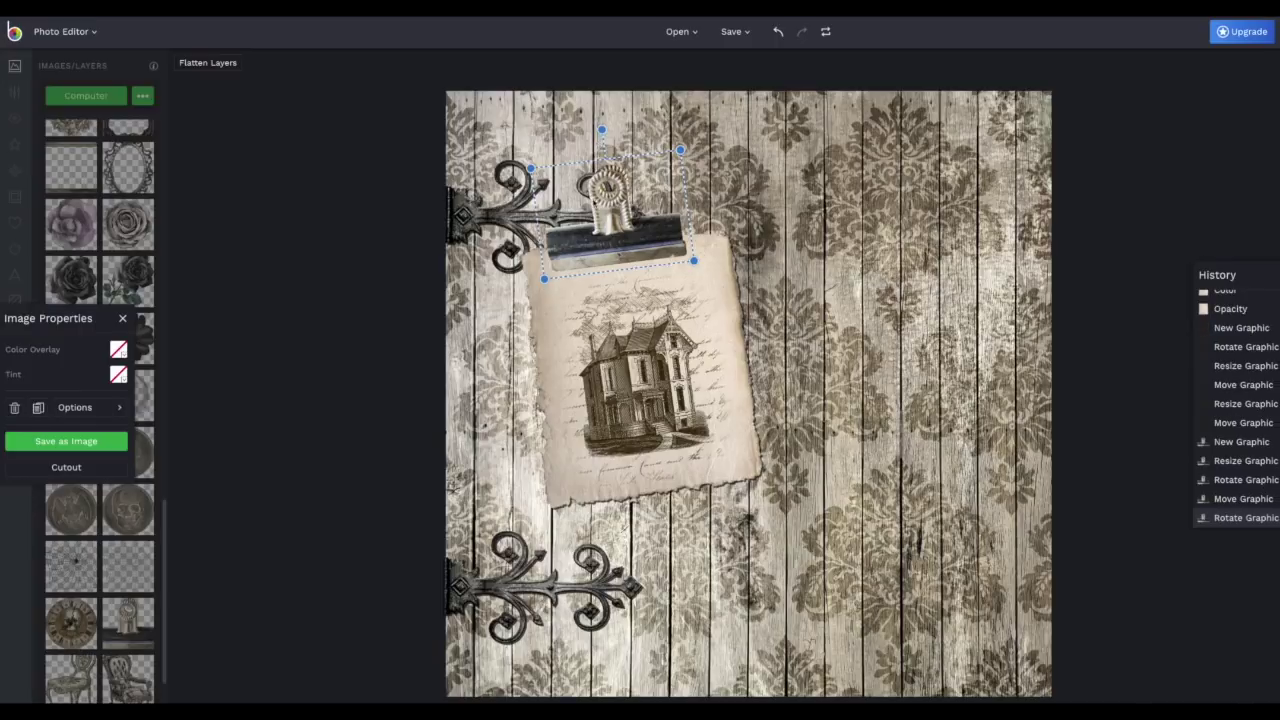
left_click_drag(682, 150, 643, 183)
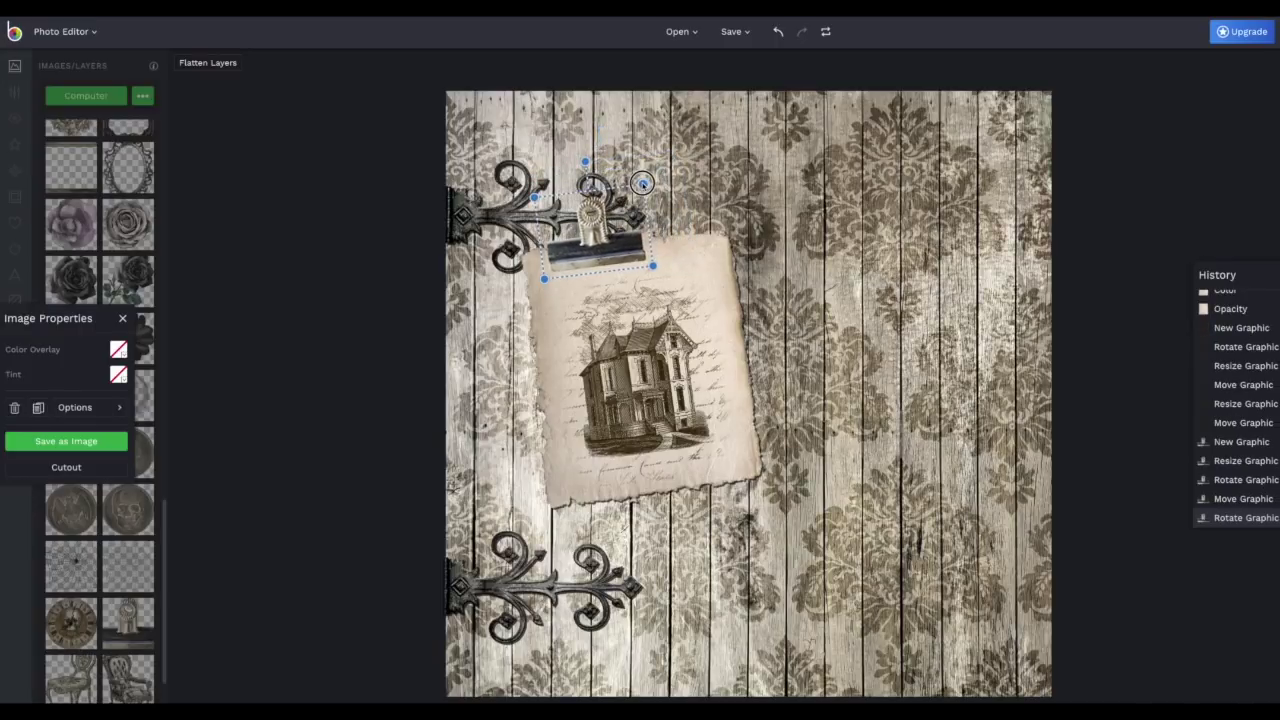
left_click_drag(617, 248, 639, 246)
Step: Duplicate the clip one layer backwards and turn the rear copy into a shadow with a #000000 color overlay and slightly reduced opacity
right_click(629, 243)
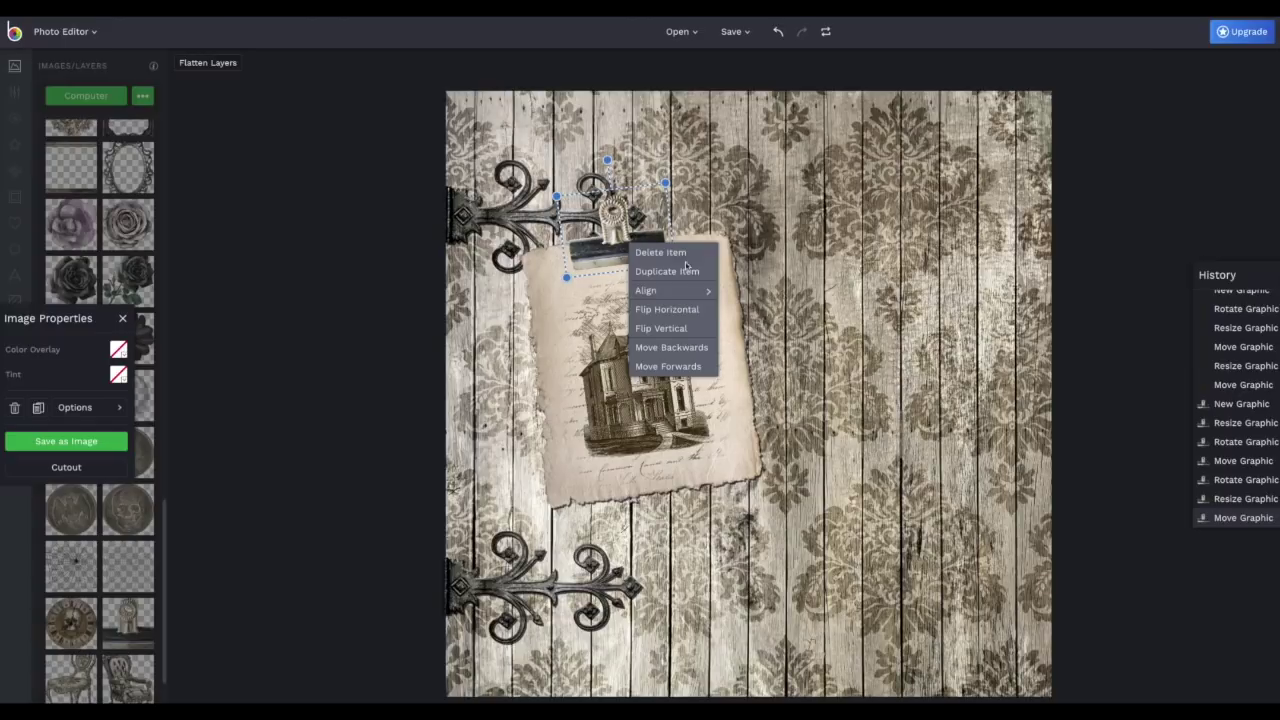
left_click(684, 273)
left_click(696, 350)
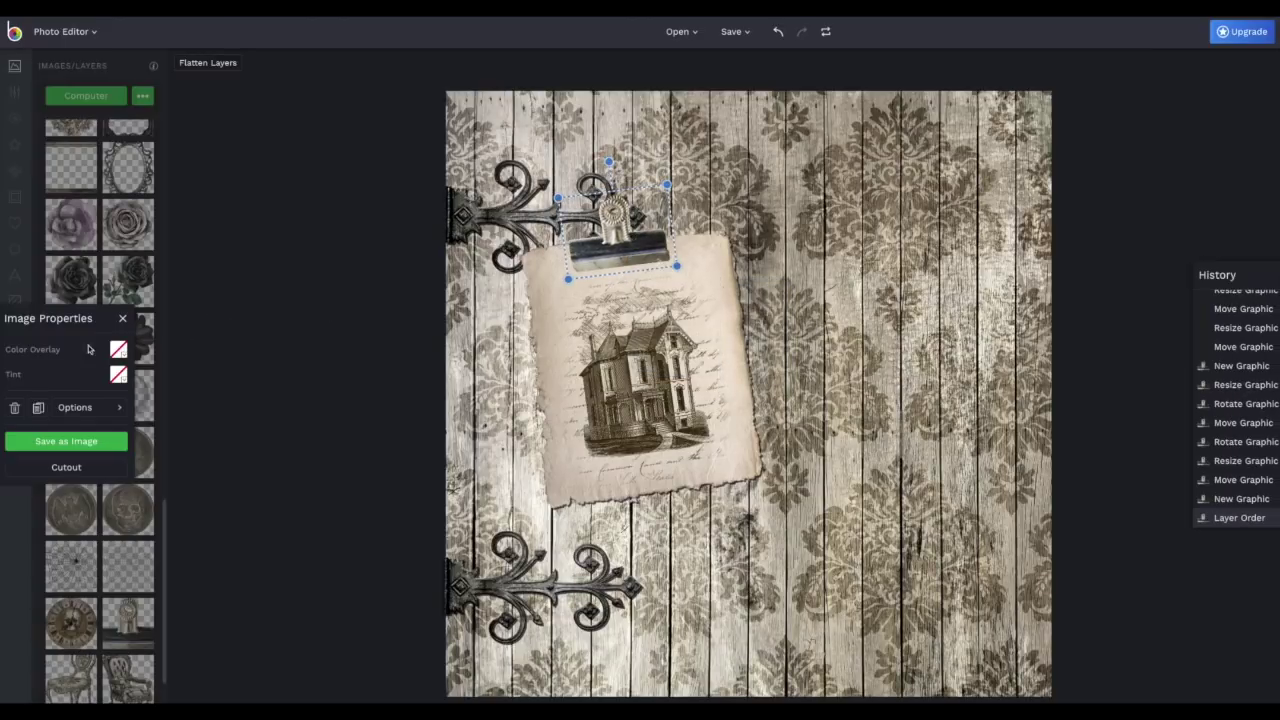
left_click(118, 350)
left_click_drag(254, 428, 314, 498)
left_click(111, 408)
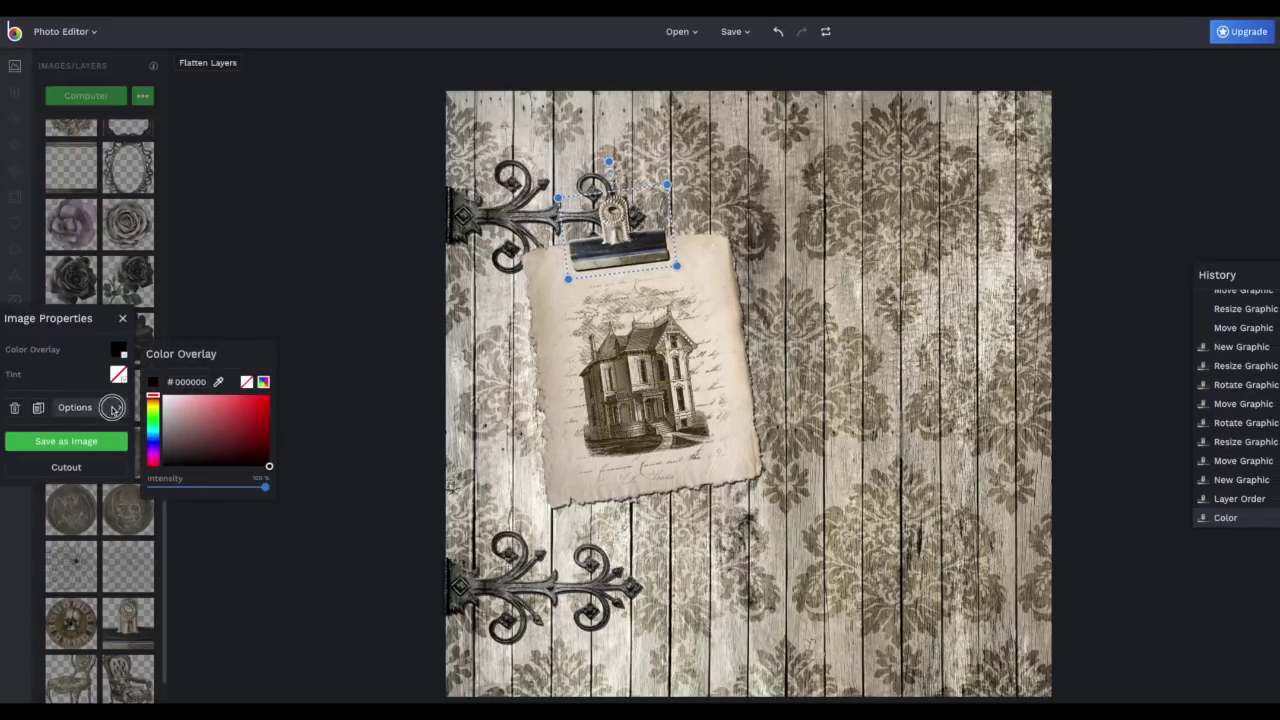
left_click_drag(264, 407, 249, 406)
left_click(310, 379)
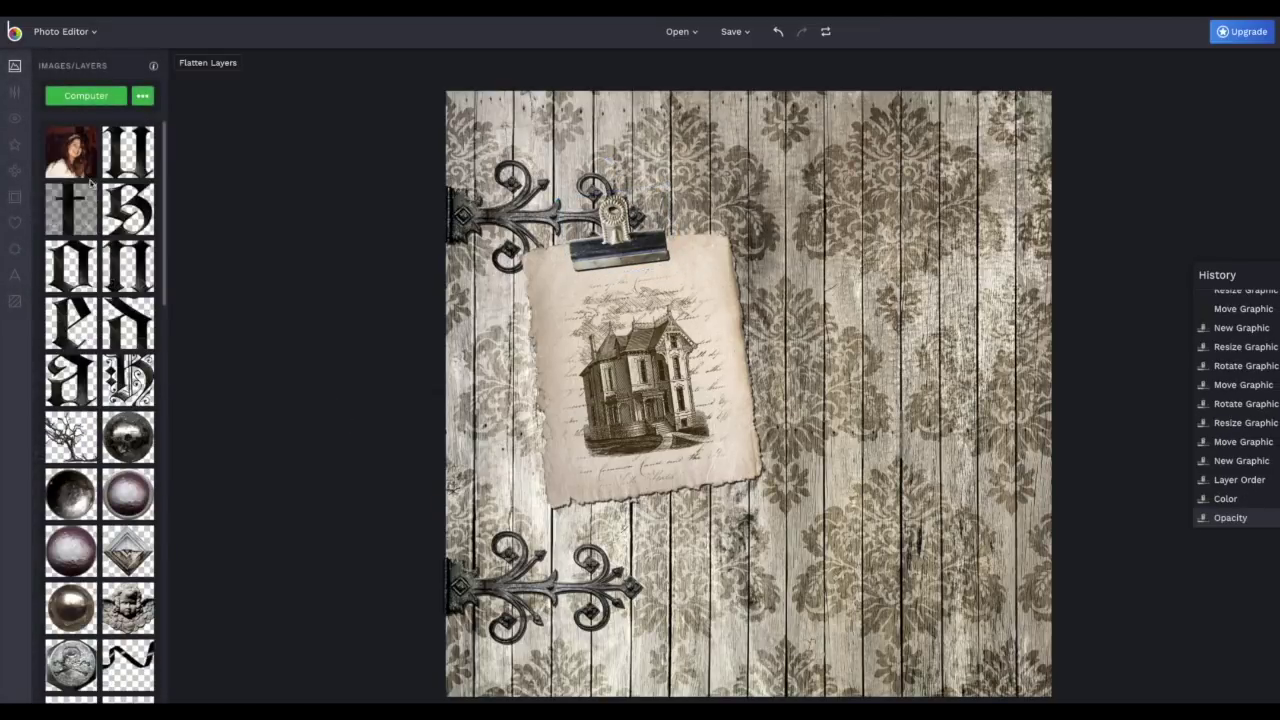
Step: Add the dark ornate rectangular frame to the lower right of the page, shrink it and rotate it slightly clockwise
scroll(118, 403, "down", 5)
scroll(118, 403, "down", 5)
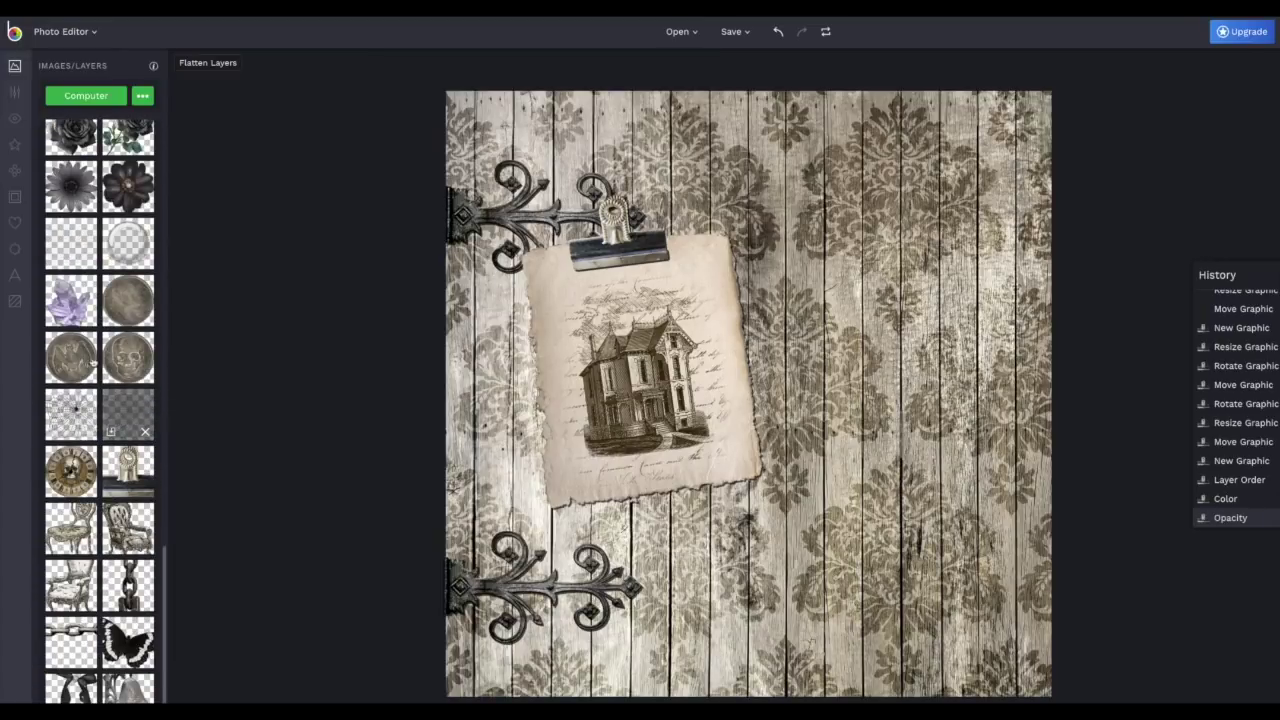
scroll(100, 360, "up", 5)
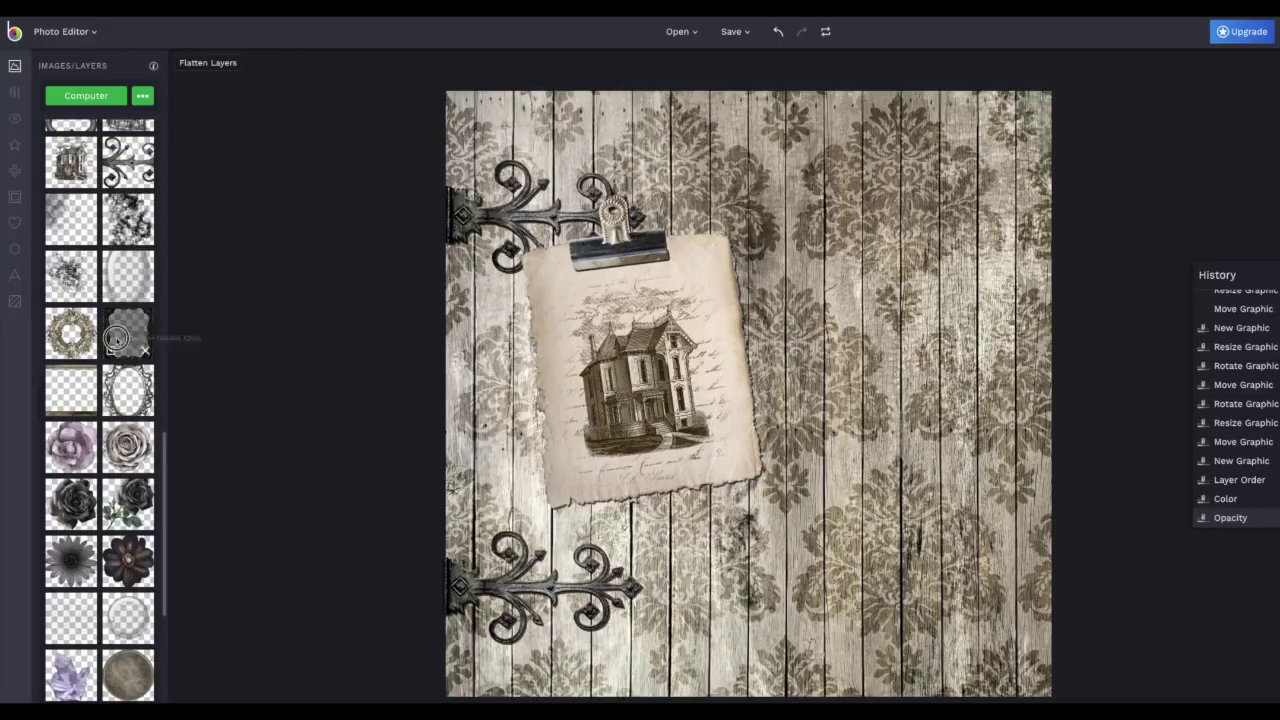
left_click_drag(116, 338, 893, 472)
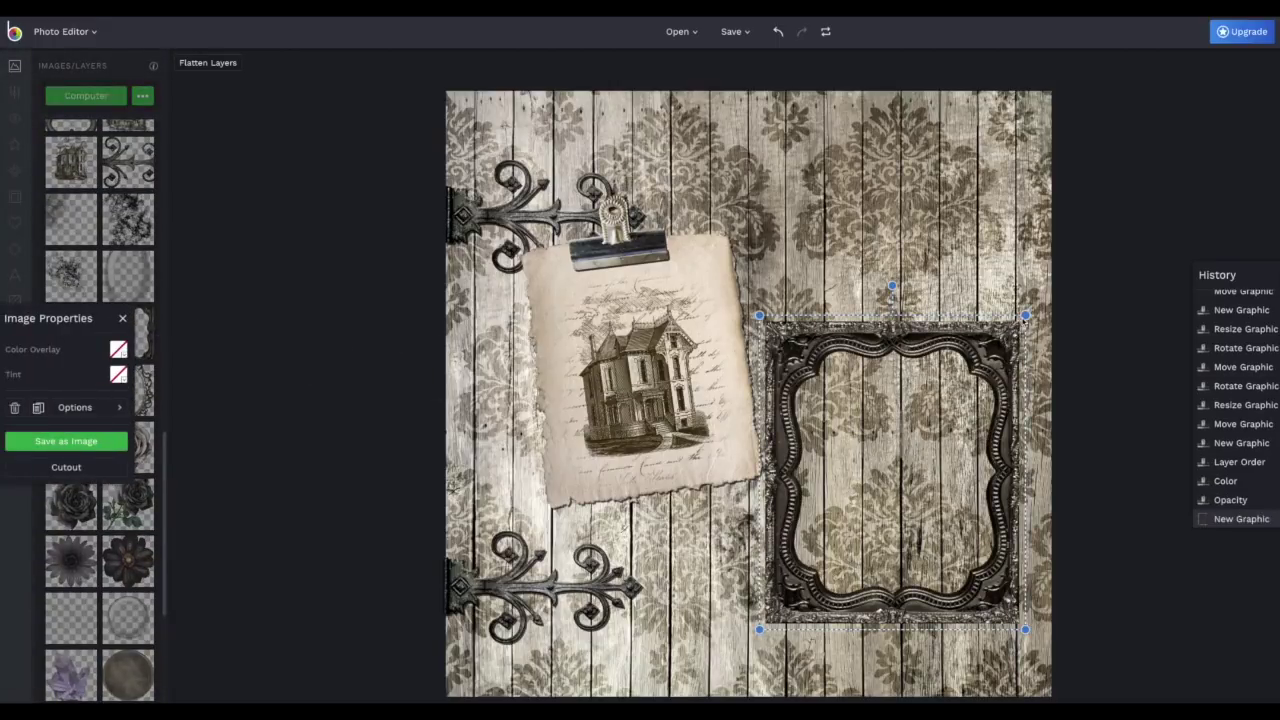
left_click_drag(1026, 317, 998, 354)
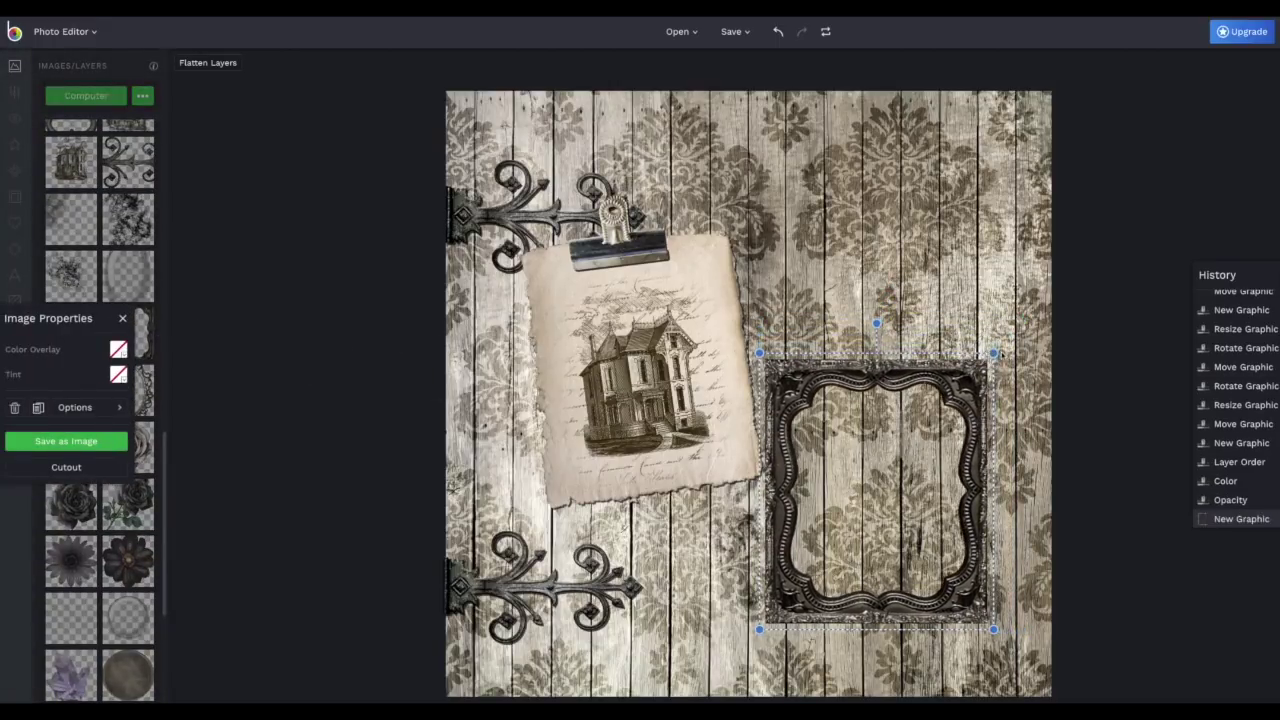
left_click_drag(876, 323, 892, 322)
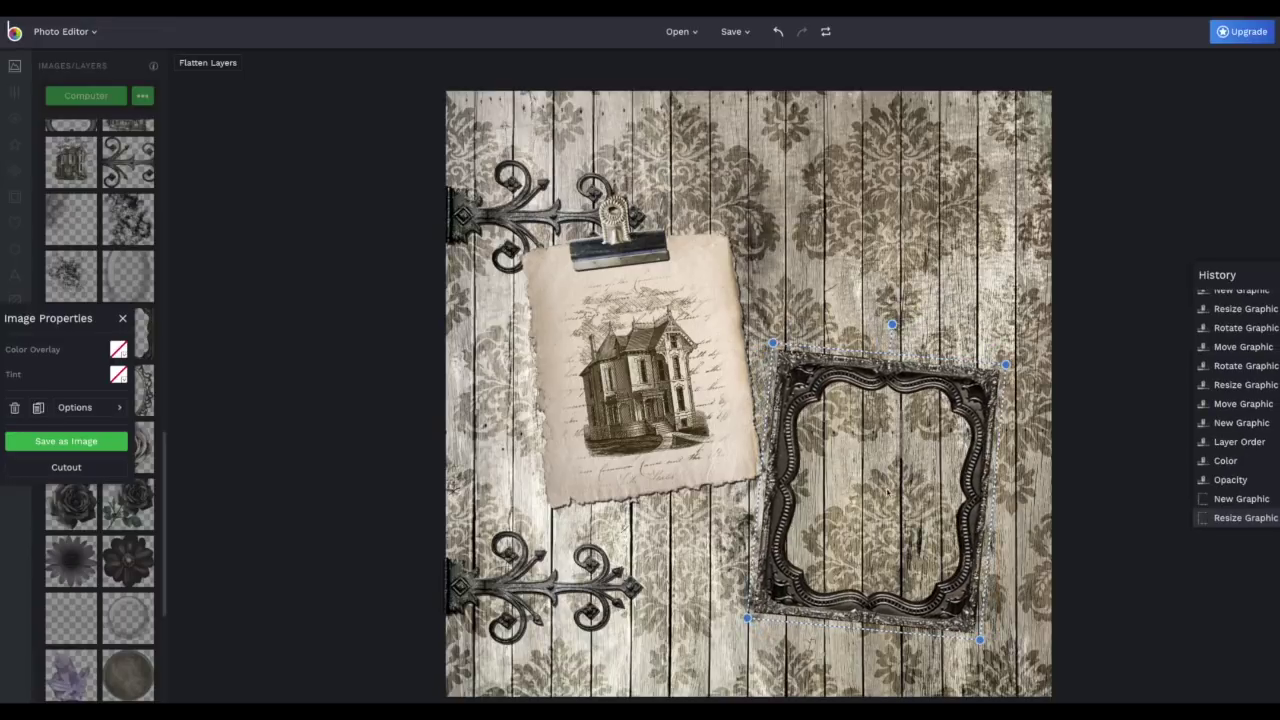
Step: Move the ornate frame closer to the page's lower right corner and make it slightly smaller
left_click_drag(888, 492, 911, 516)
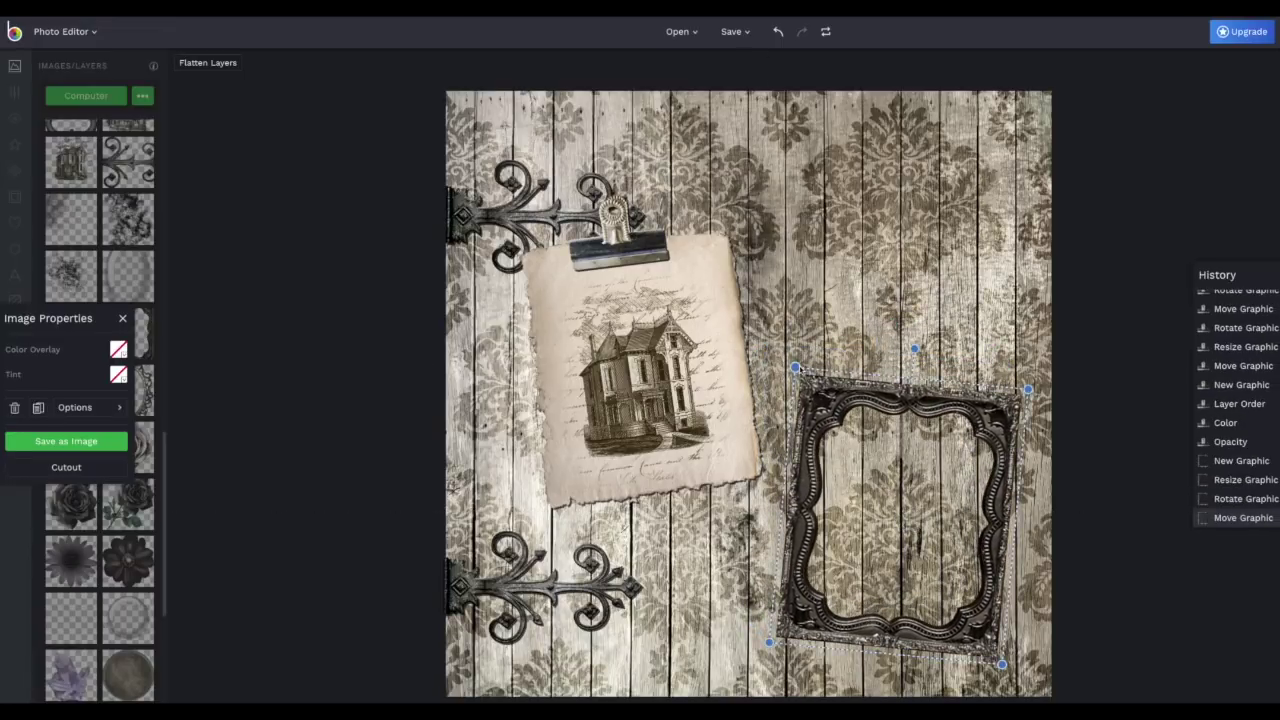
left_click_drag(797, 369, 824, 398)
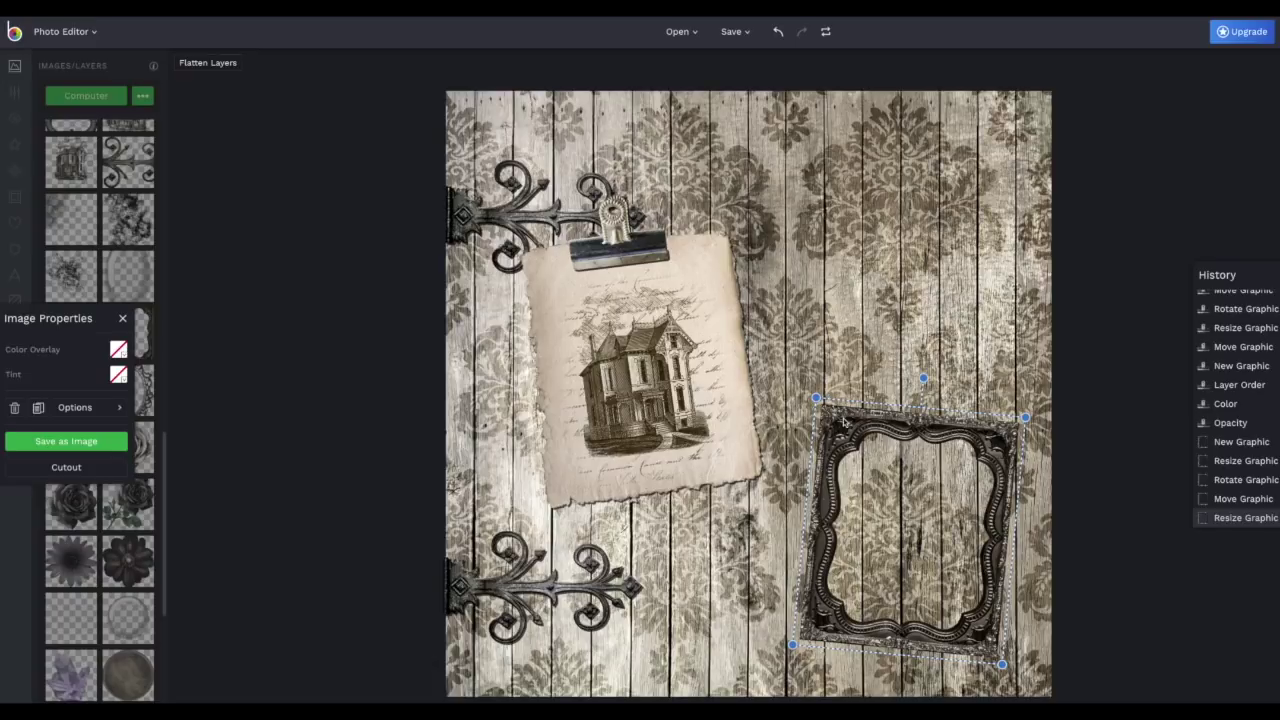
left_click(781, 460)
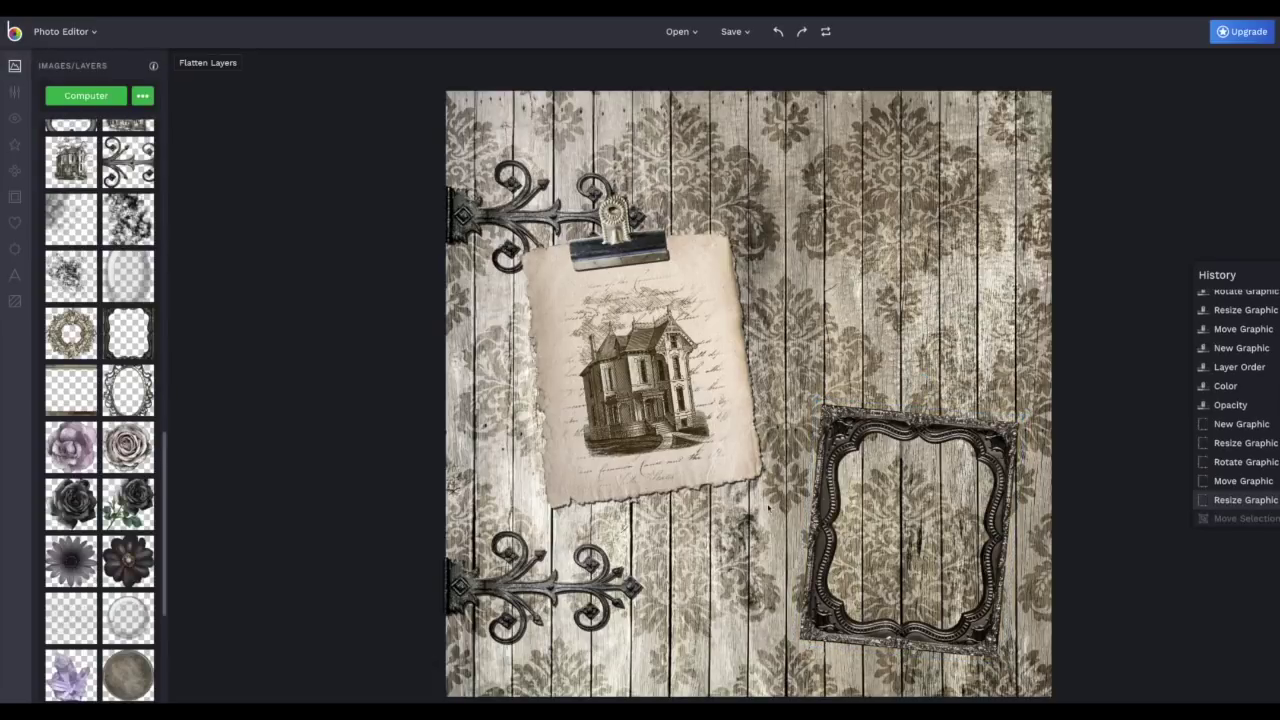
Step: Select the torn paper, house illustration, clip and their shadows without the upper hinge, and move them together left and slightly down
left_click_drag(768, 502, 620, 262)
left_click(516, 220, "shift")
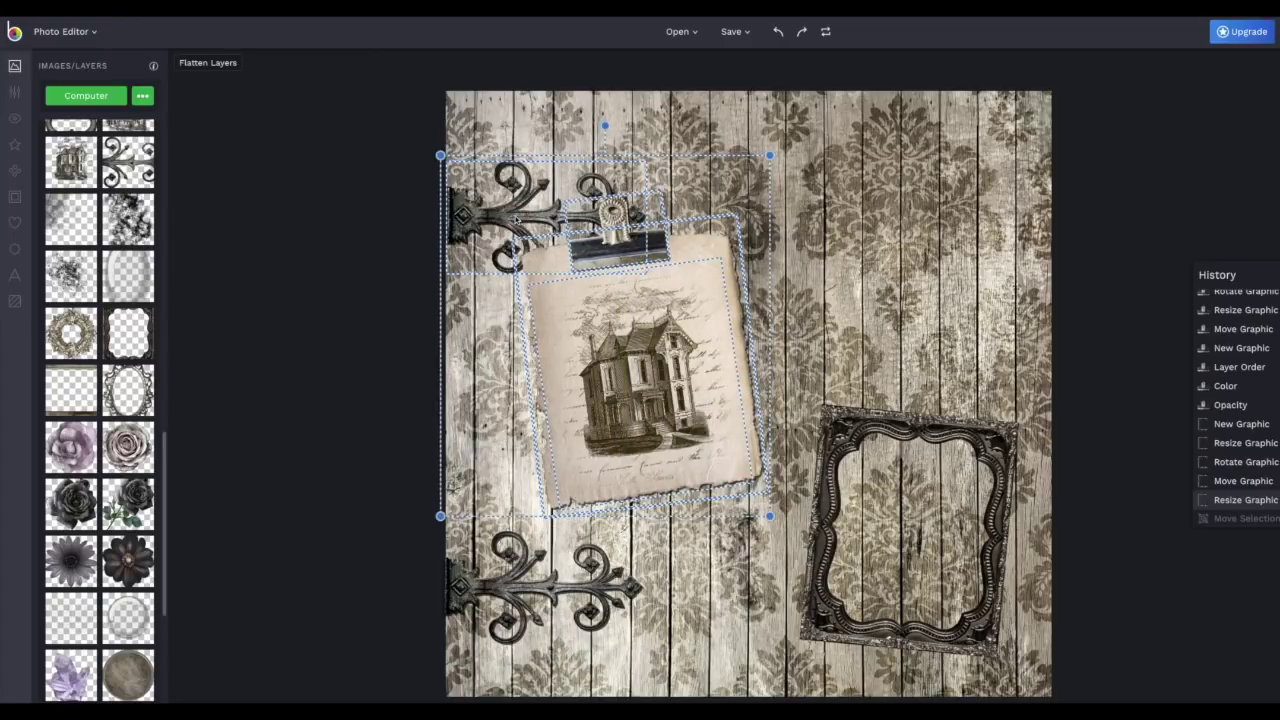
left_click(516, 219, "shift")
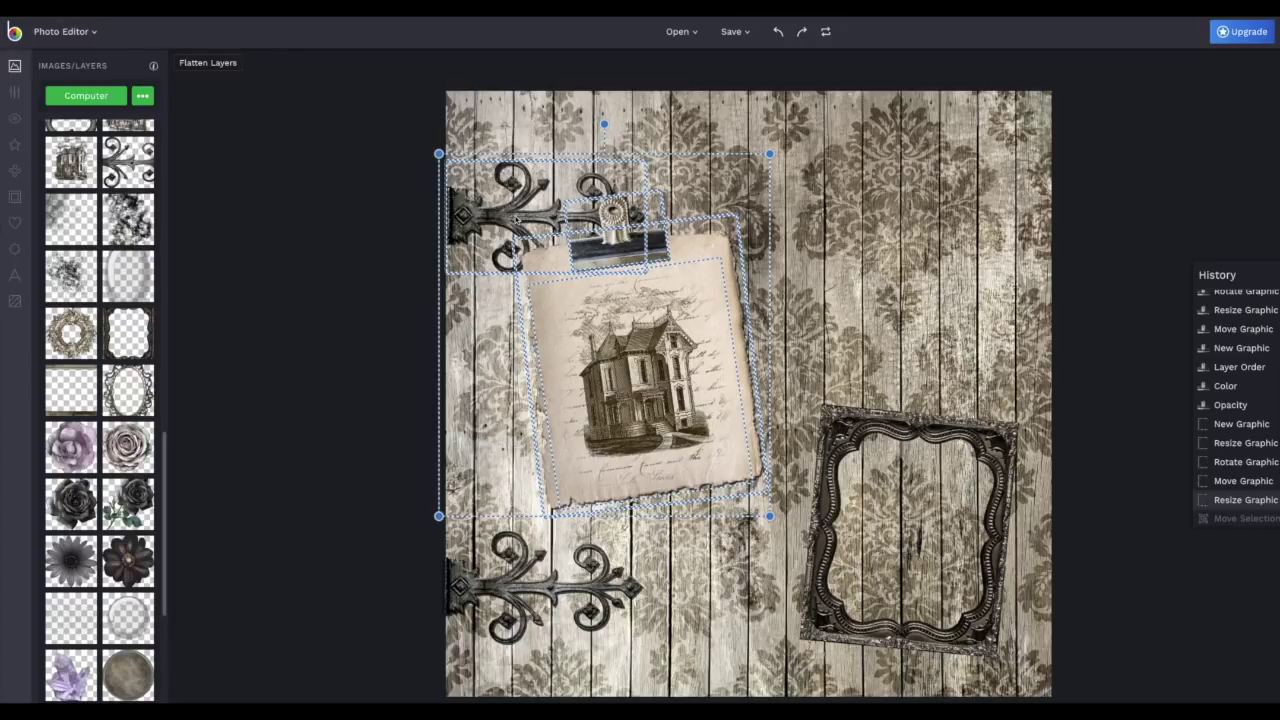
left_click_drag(514, 216, 516, 218)
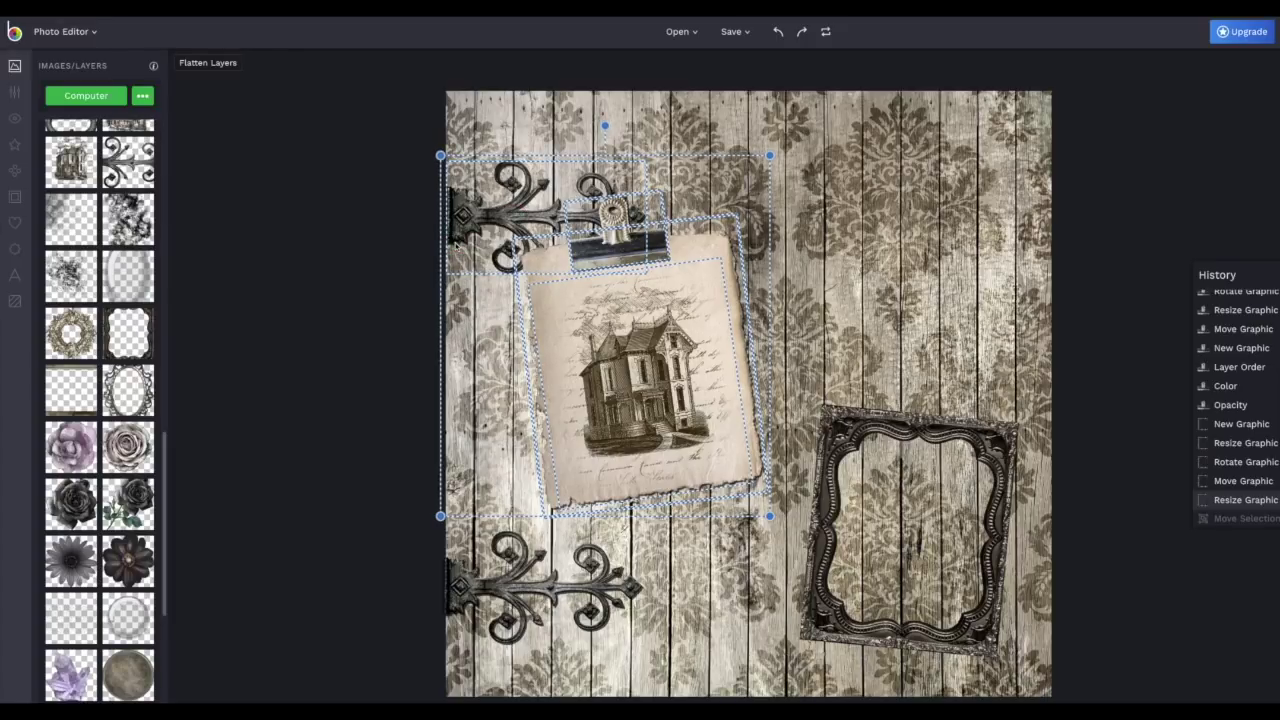
left_click(458, 276, "shift")
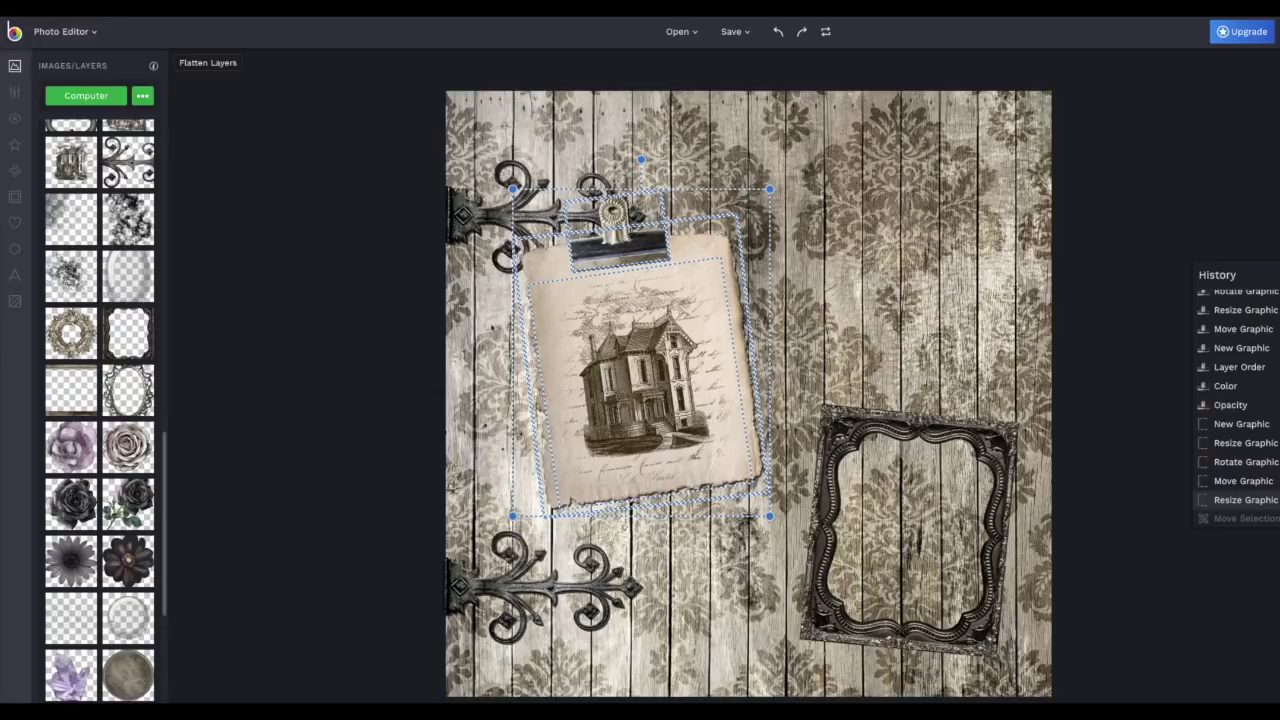
left_click_drag(627, 407, 568, 415)
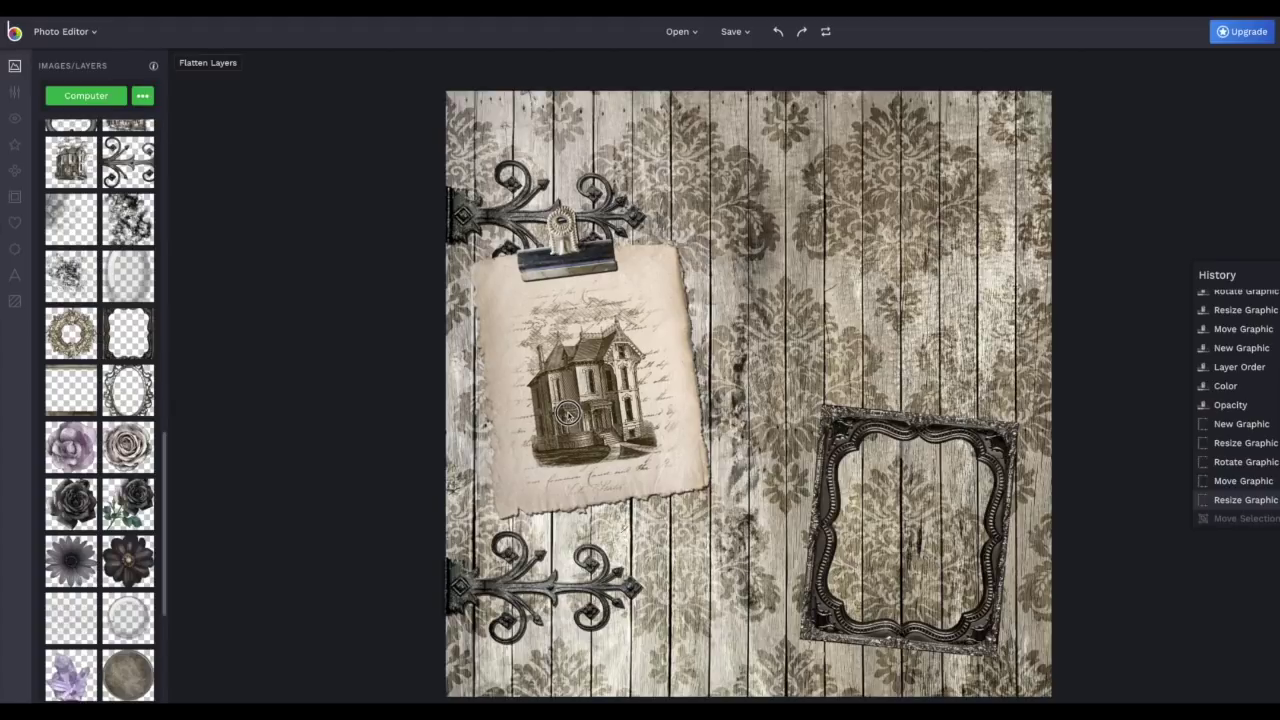
left_click_drag(568, 412, 561, 415)
Step: Nudge the ornate frame slightly left and enlarge it a little
left_click(822, 525)
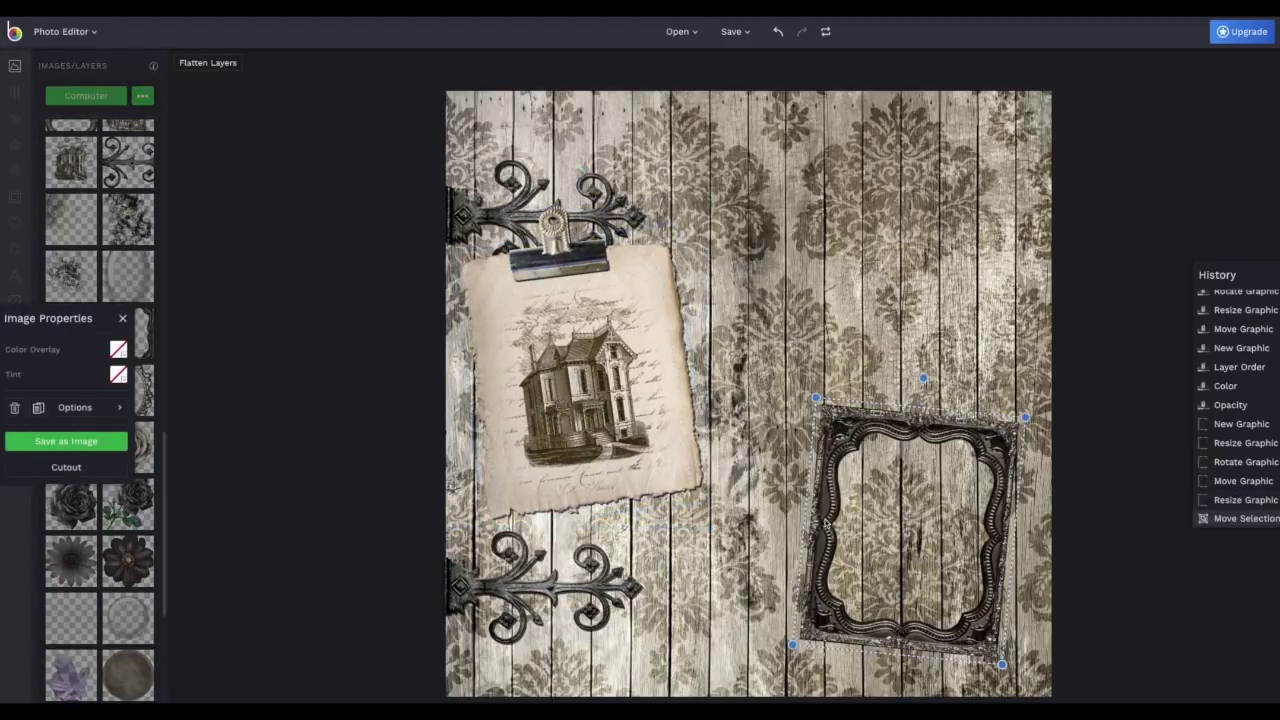
left_click_drag(826, 523, 817, 523)
left_click_drag(807, 398, 790, 373)
Step: Duplicate the ornate frame and turn the copy into a shadow with a black color overlay and reduced opacity
right_click(797, 605)
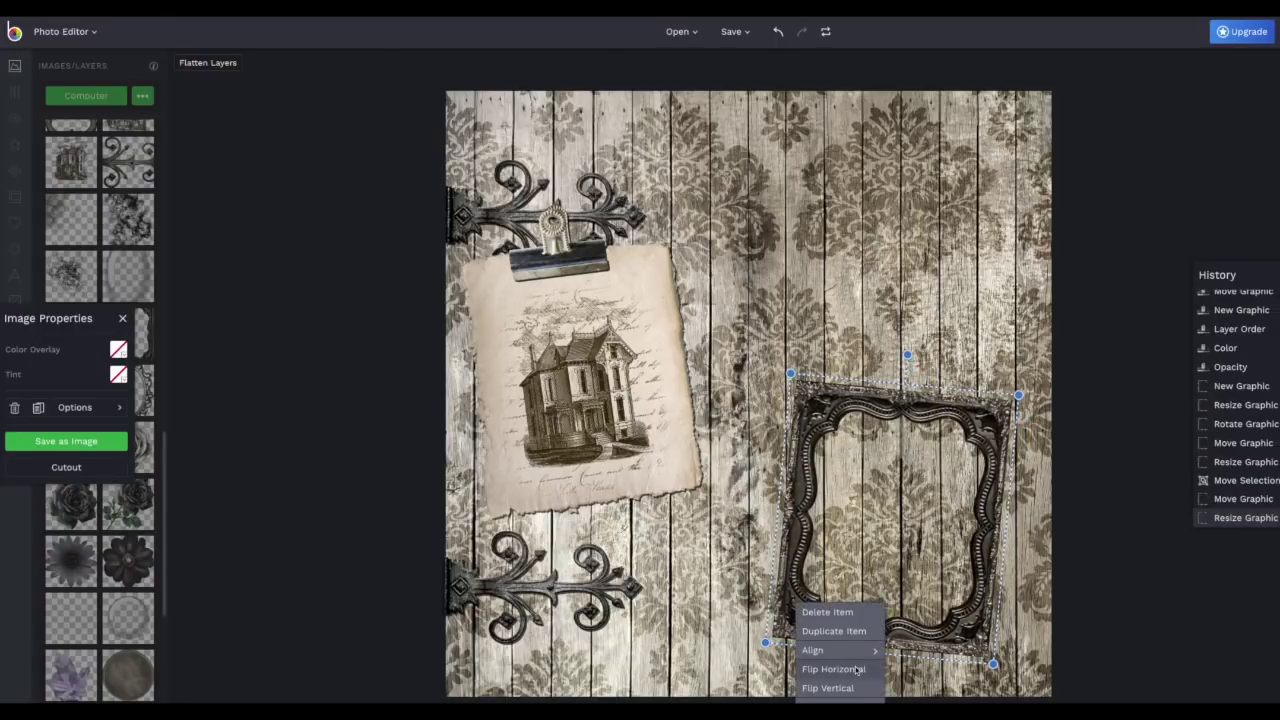
left_click(844, 704)
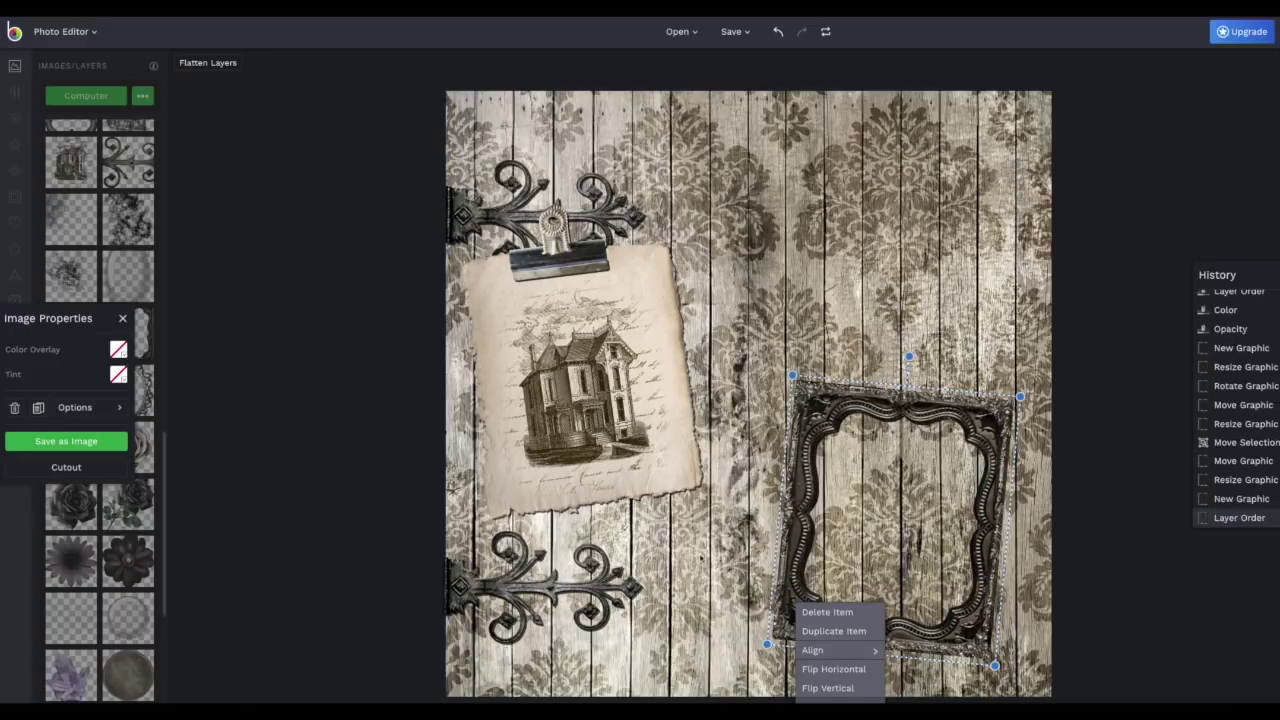
left_click(119, 352)
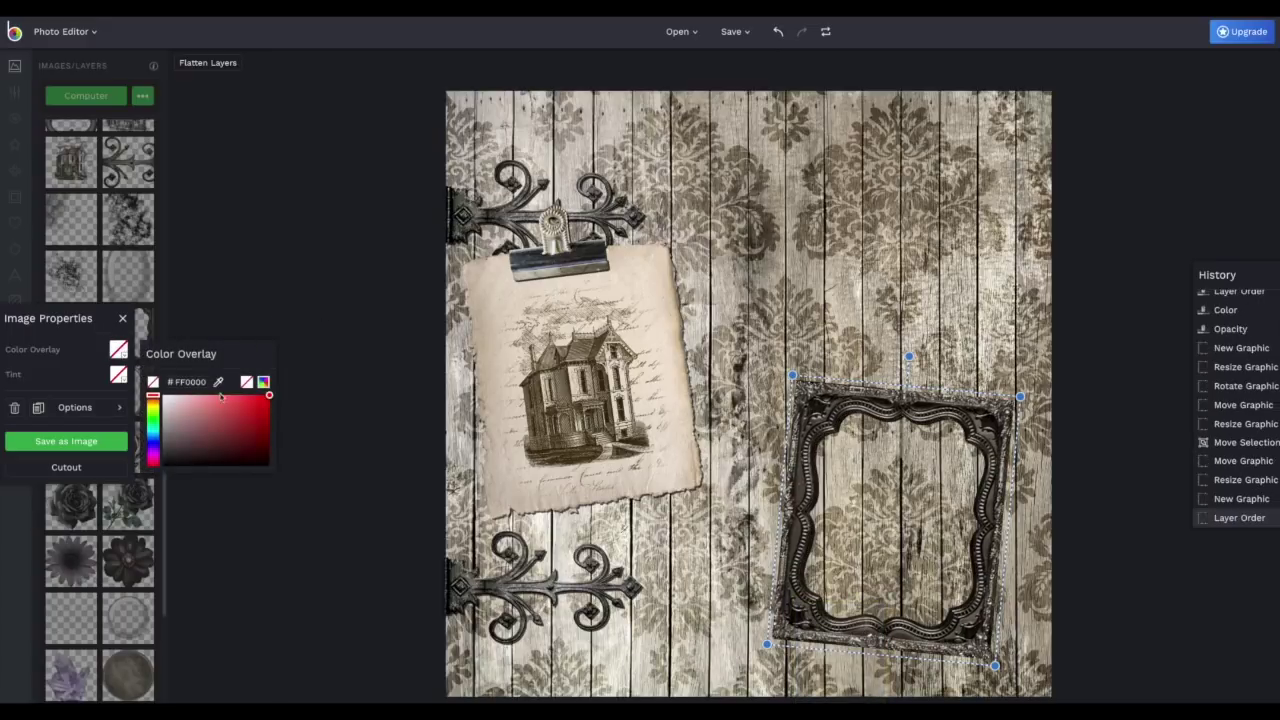
left_click(245, 429)
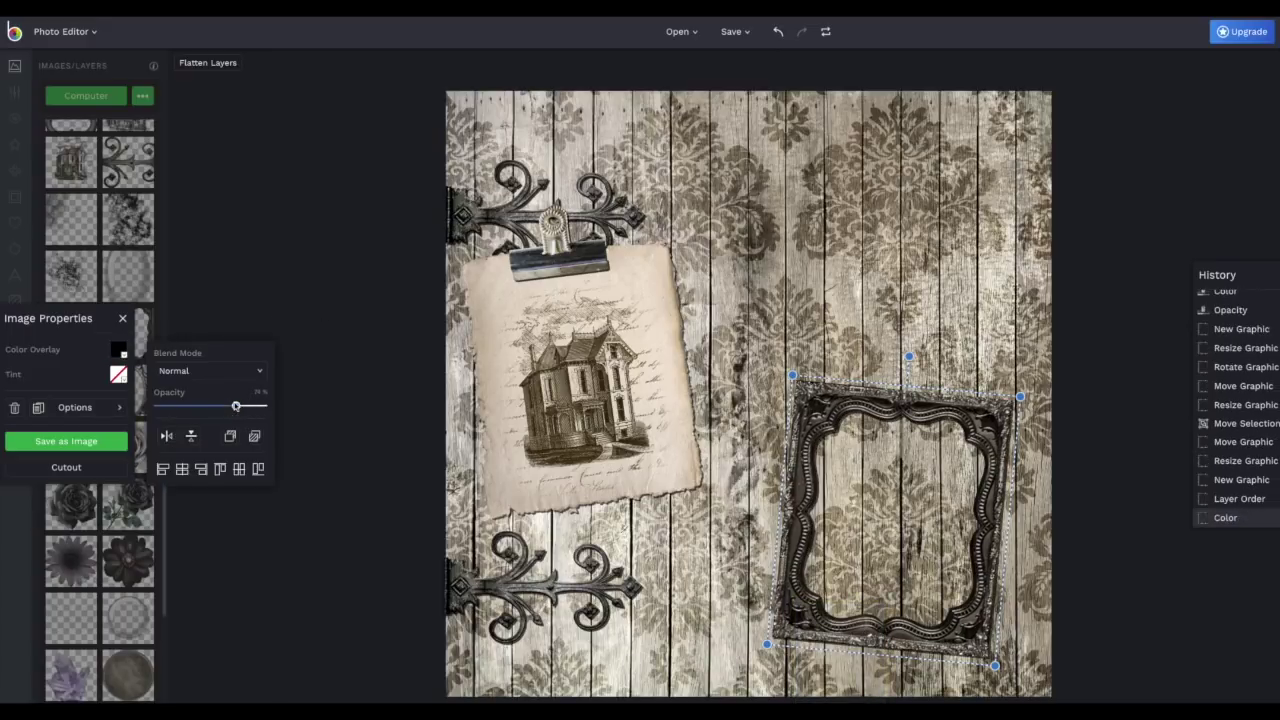
left_click_drag(236, 406, 235, 406)
left_click(192, 296)
Step: Add the portrait photo of the woman to the page, shrink it and place it over the ornate frame
scroll(121, 255, "up", 10)
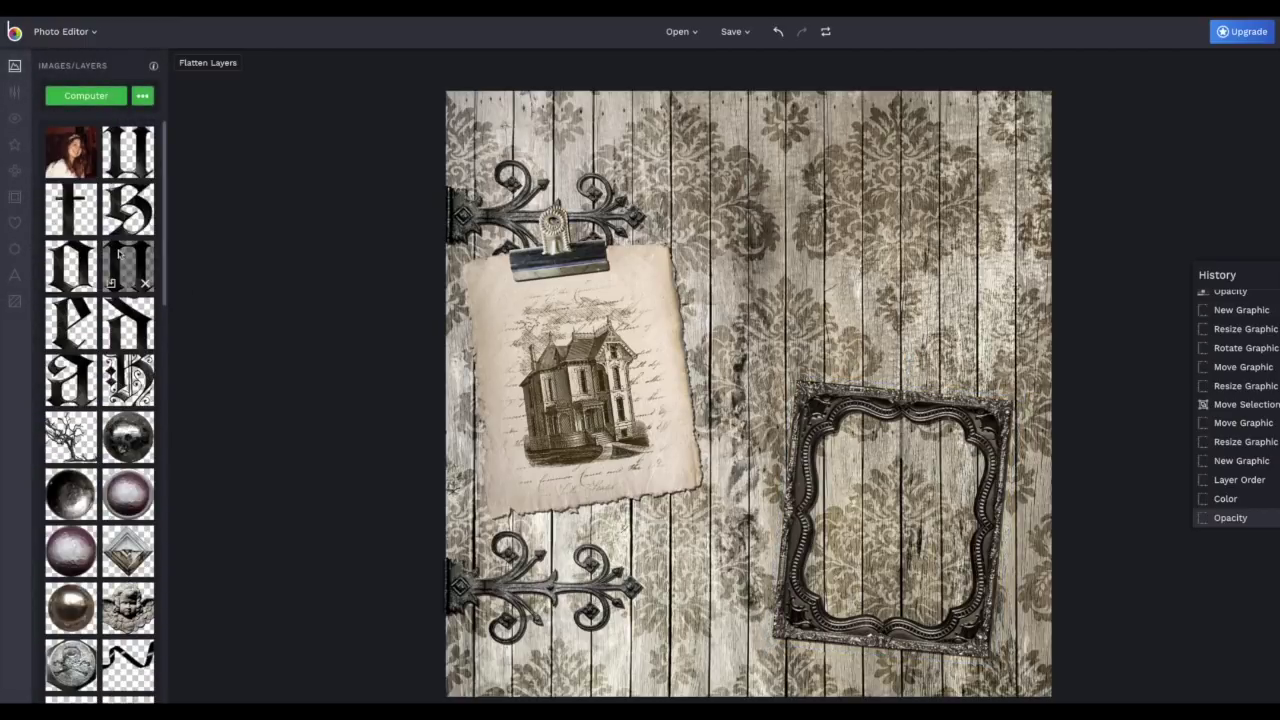
left_click_drag(70, 152, 850, 272)
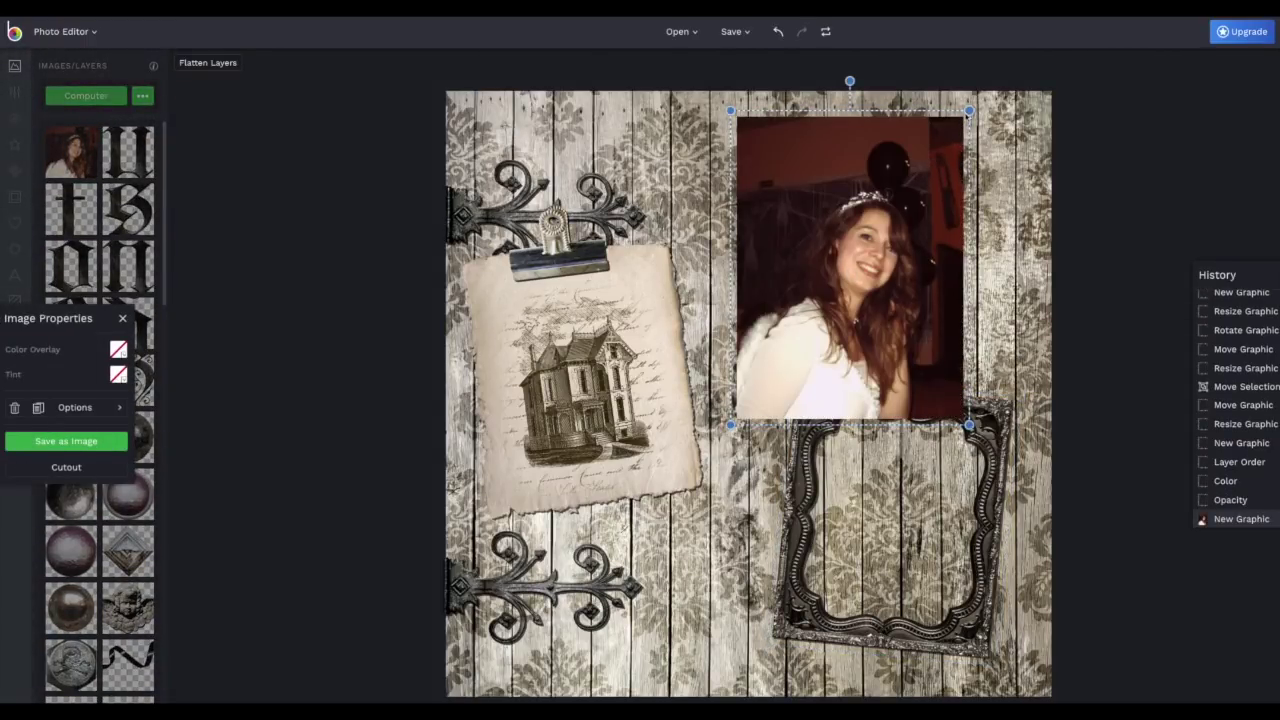
left_click_drag(969, 110, 930, 154)
left_click_drag(893, 205, 953, 408)
Step: Rotate the portrait photo slightly clockwise to match the ornate frame, then adjust its size and position to fit within the frame's outer edges
left_click_drag(897, 333, 930, 334)
left_click_drag(915, 480, 917, 495)
left_click_drag(1009, 394, 1005, 398)
left_click_drag(970, 461, 970, 461)
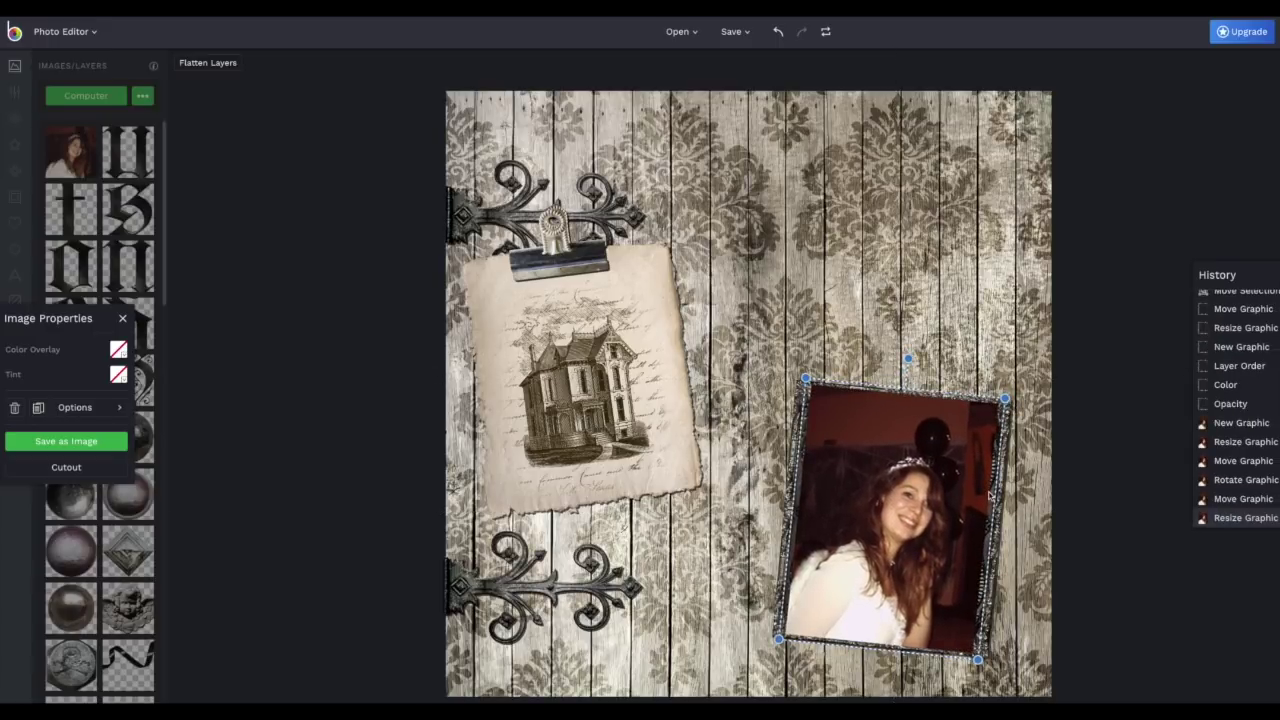
key("Right")
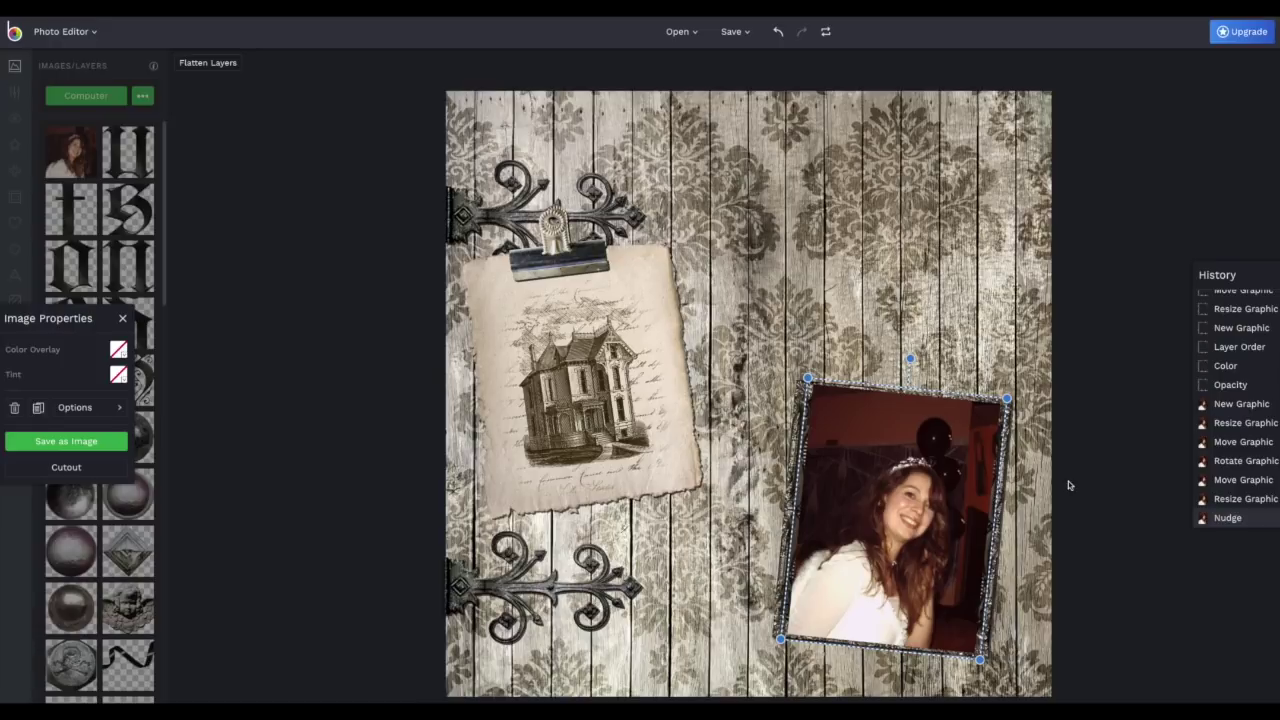
Step: Send the portrait photo back two layers, behind the ornate frame and its shadow
right_click(949, 510)
left_click(992, 613)
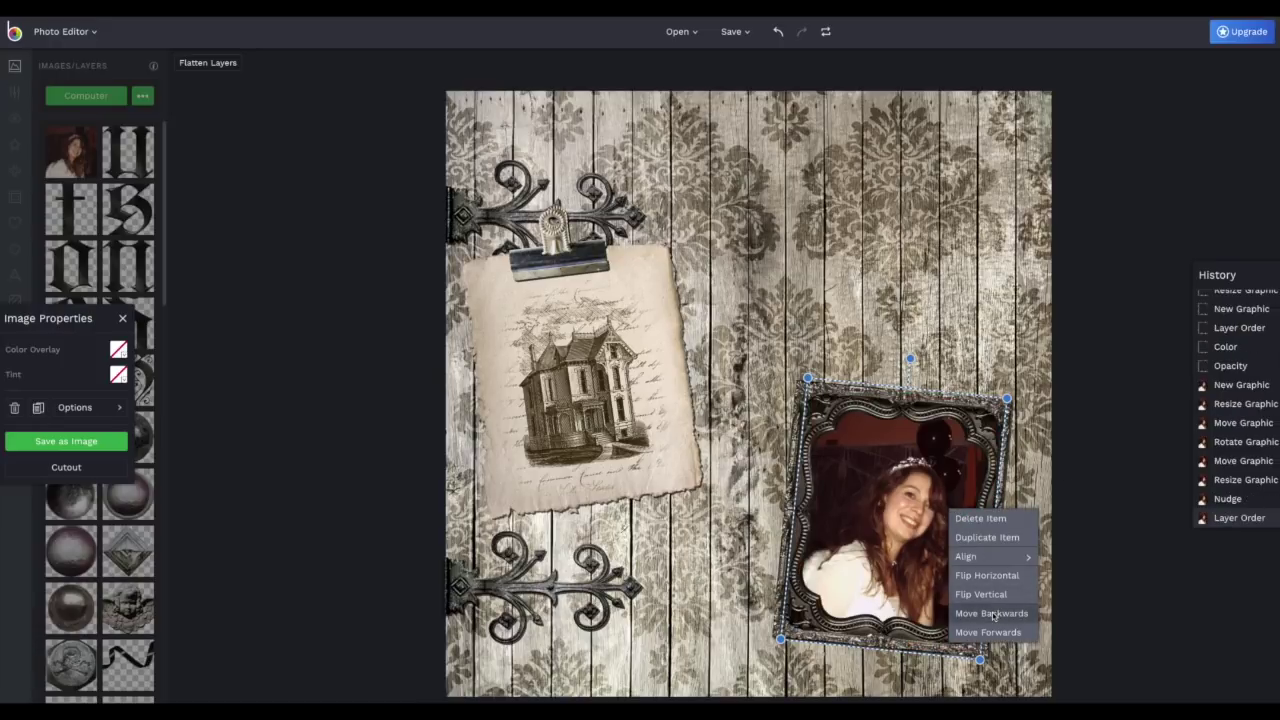
left_click(992, 614)
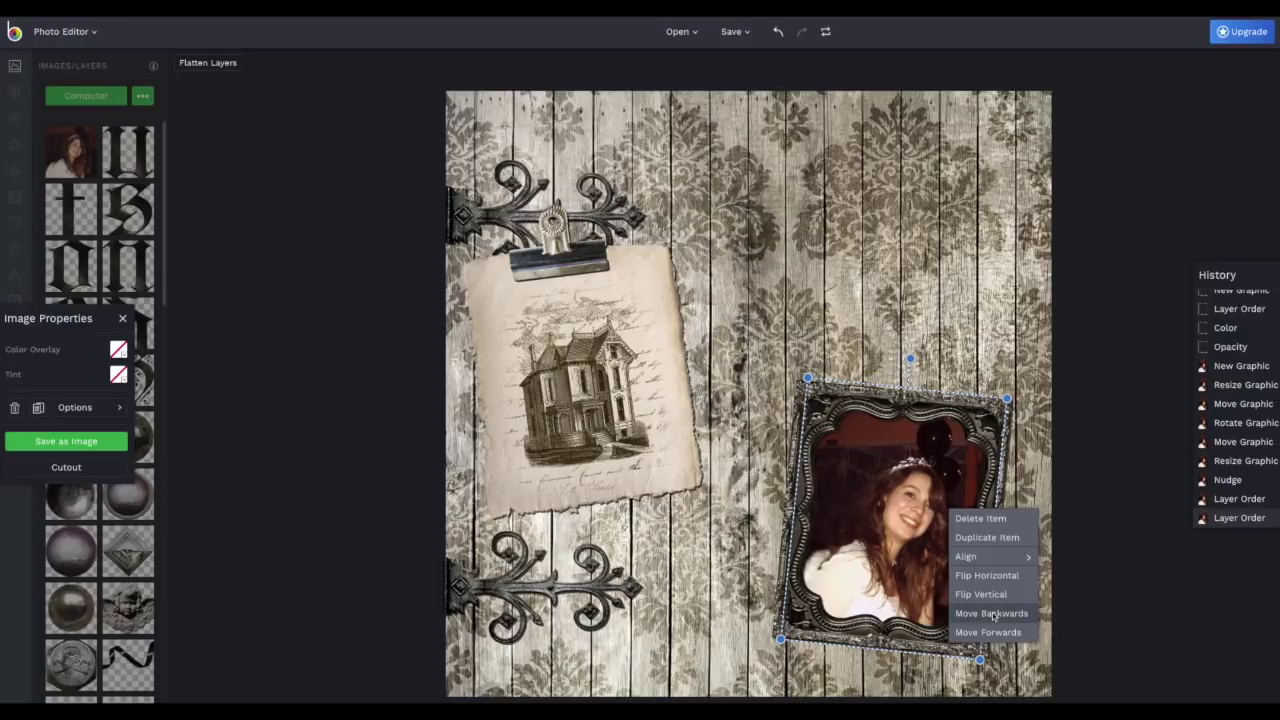
key("Escape")
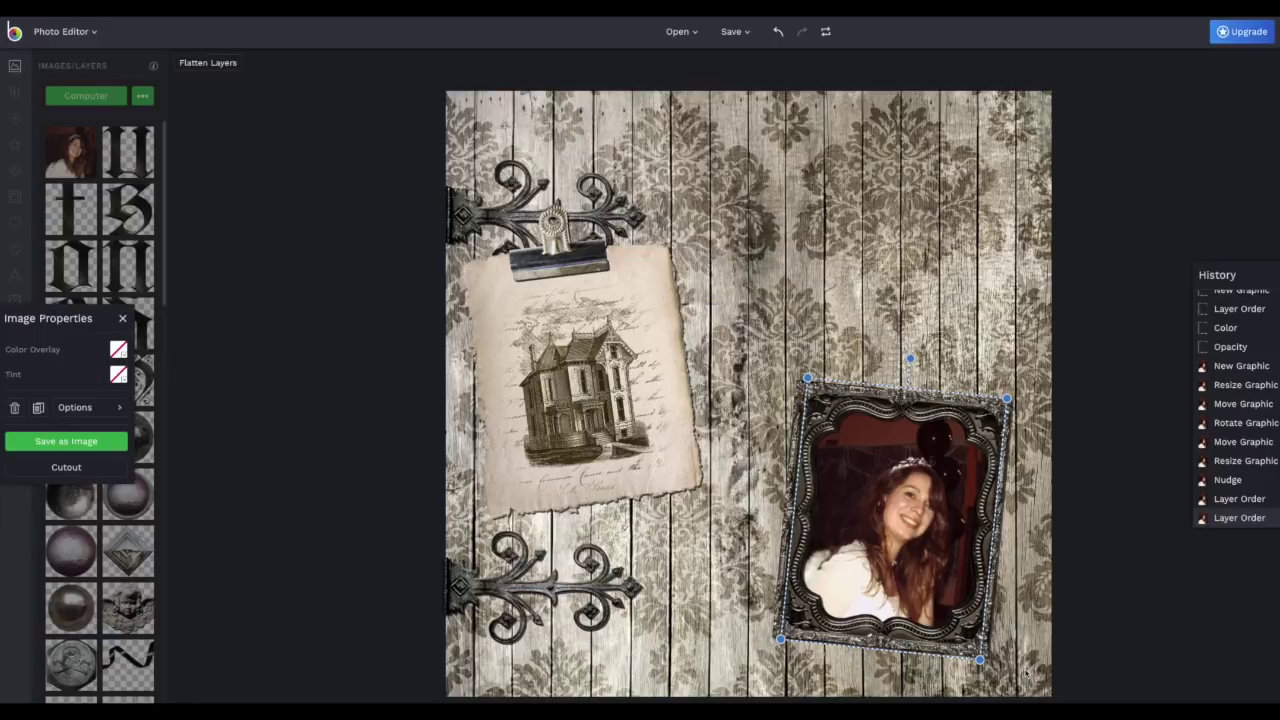
left_click(1025, 673)
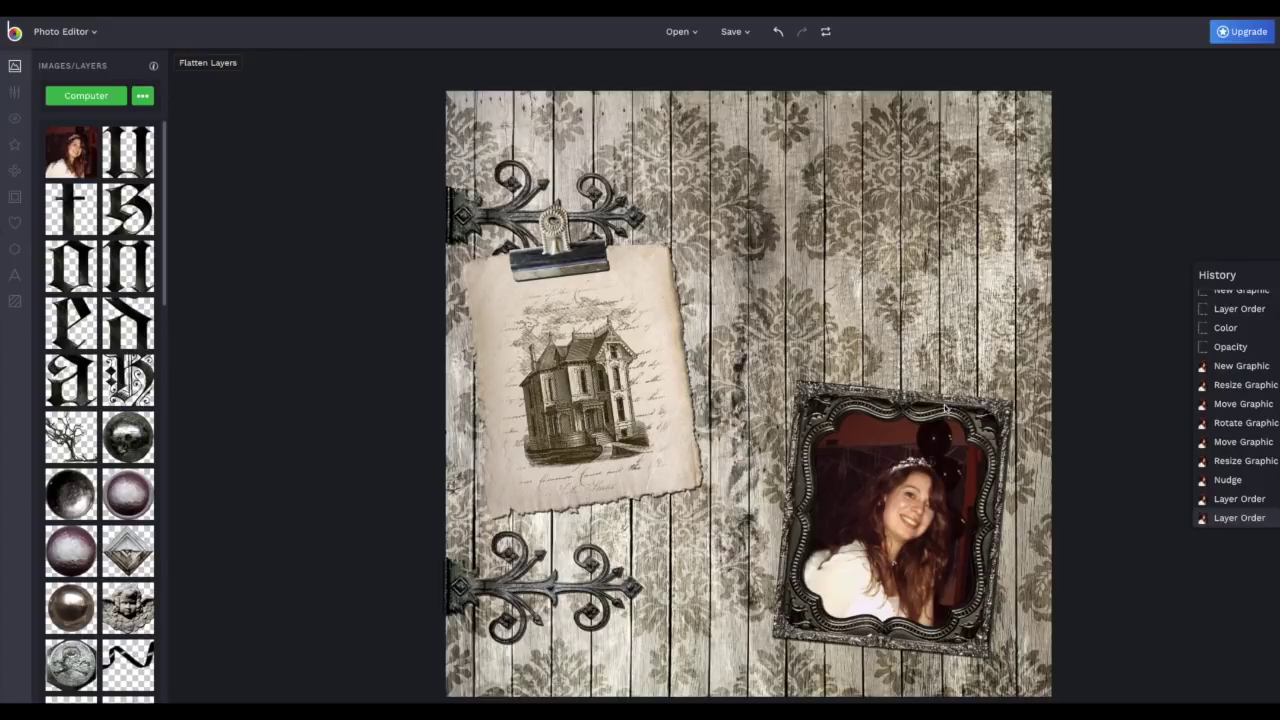
left_click_drag(942, 413, 958, 177)
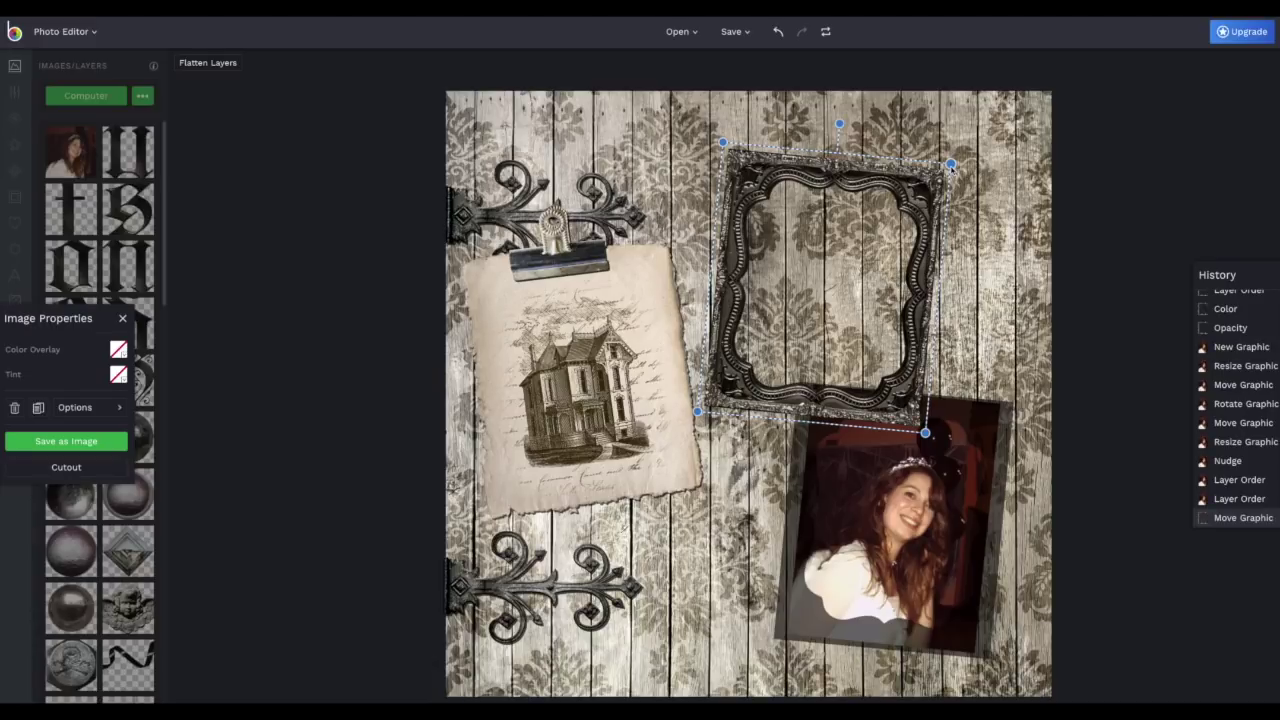
mouse_move(952, 165)
left_mouse_down()
mouse_move(795, 135)
mouse_move(948, 180)
mouse_move(971, 286)
mouse_move(966, 194)
mouse_move(891, 163)
mouse_move(982, 185)
mouse_move(943, 150)
left_mouse_up()
key("ctrl+z")
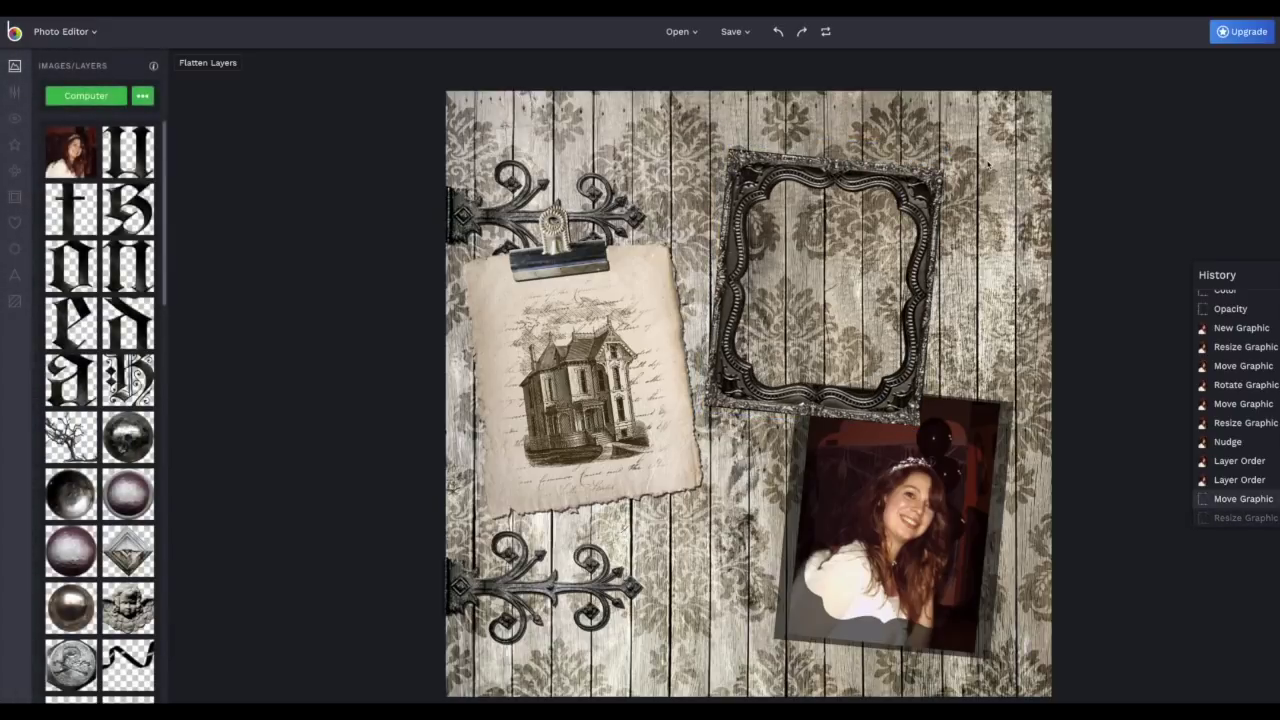
key("ctrl+z")
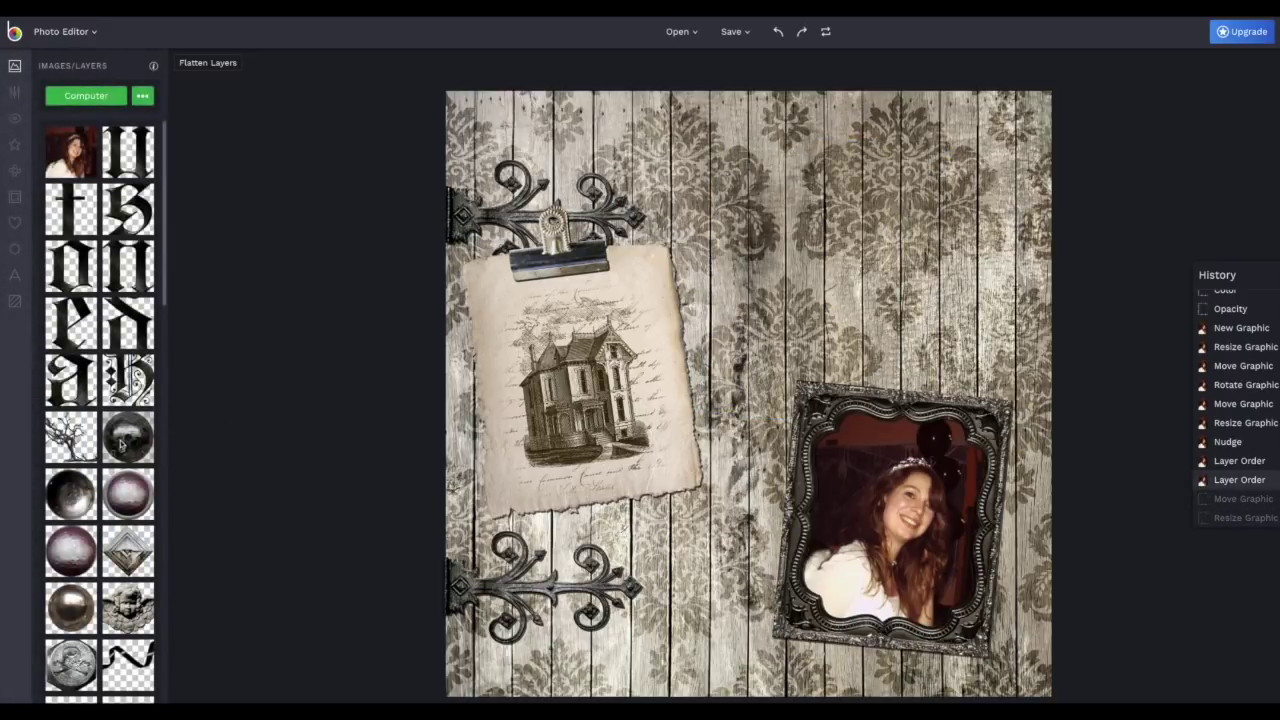
Step: Add the blank cream torn paper, move it up beside the house paper and rotate it slightly clockwise
scroll(120, 480, "down", 4)
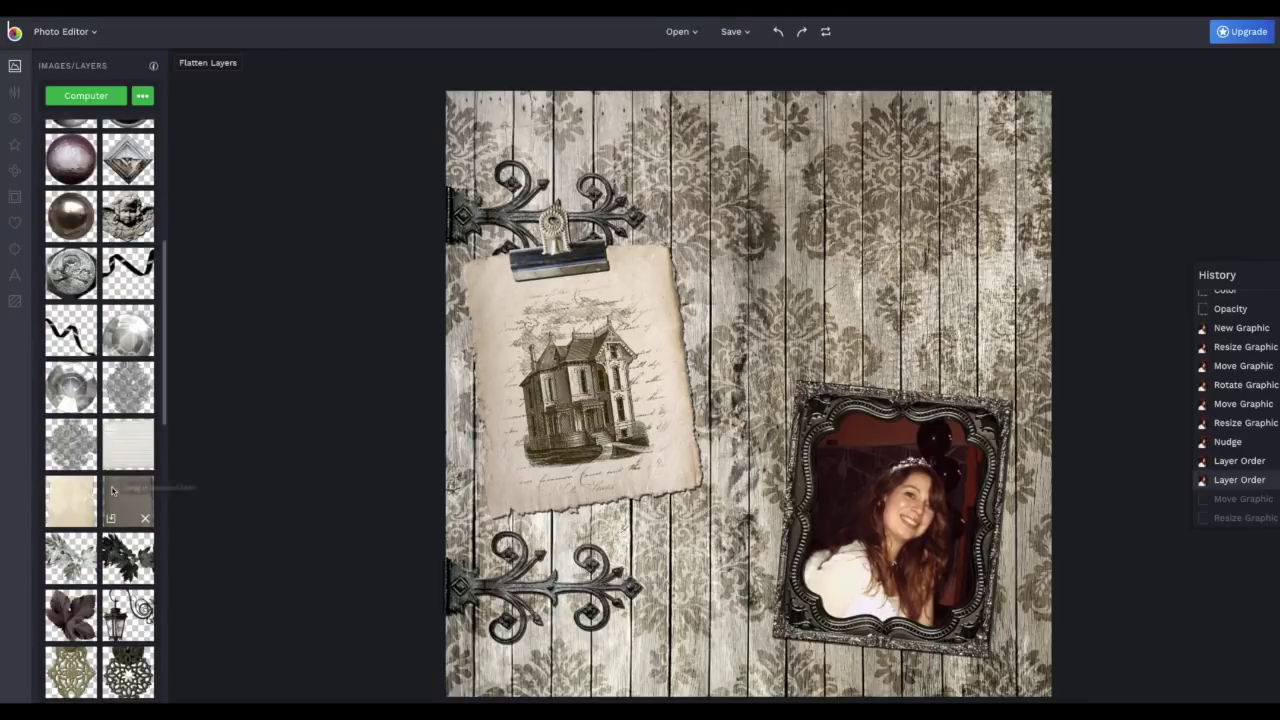
left_click_drag(612, 338, 614, 341)
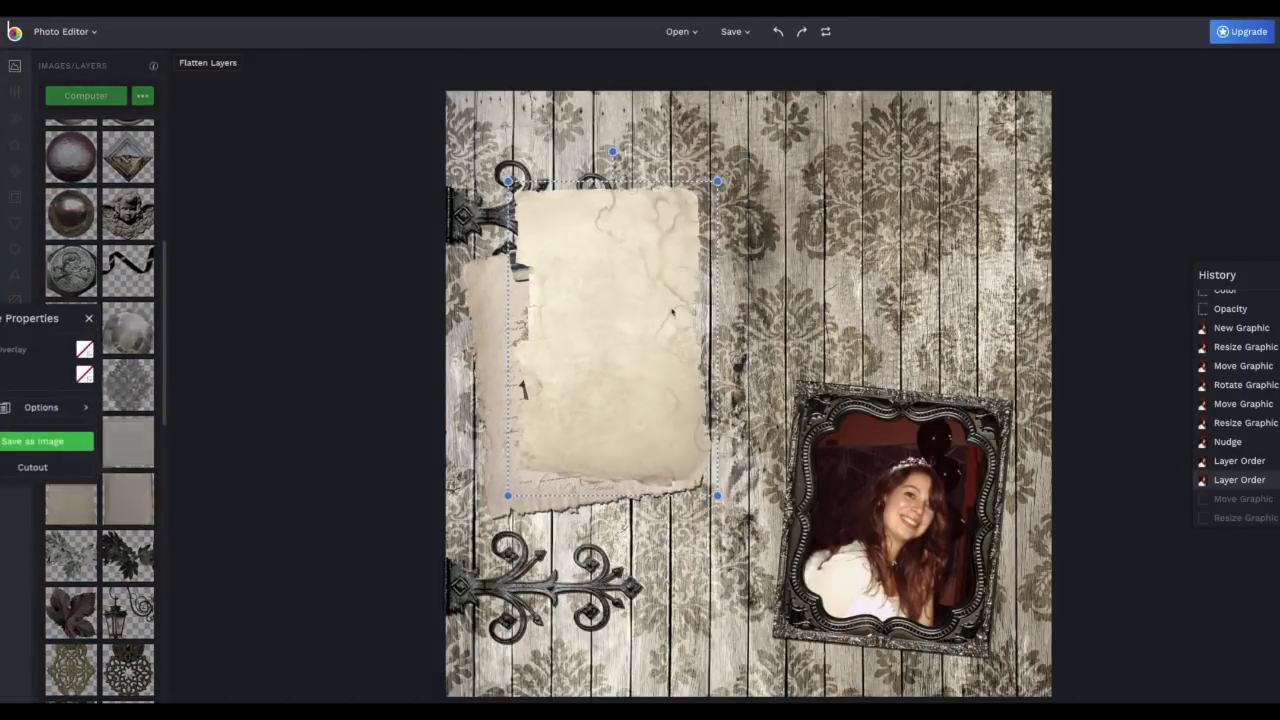
left_click_drag(684, 257, 775, 224)
left_click_drag(704, 113, 716, 110)
Step: Send the cream paper back nine layers, behind the house paper, the clip and the upper hinge
right_click(775, 208)
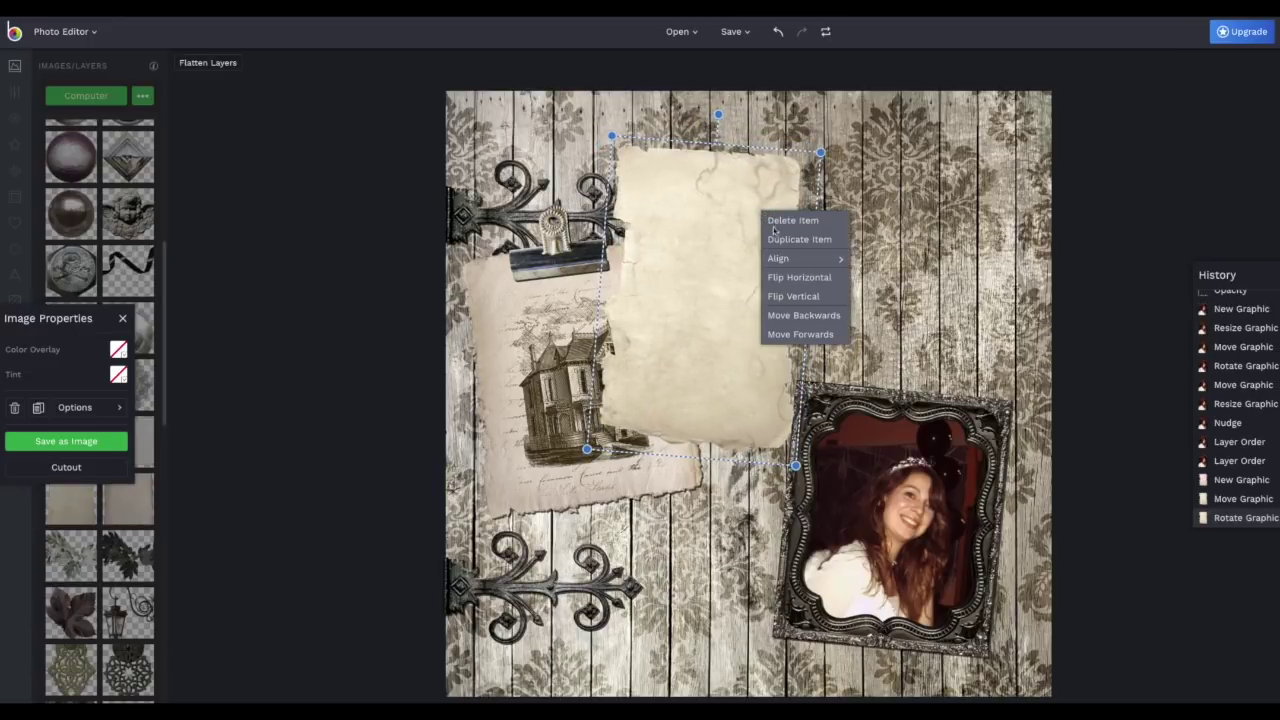
left_click(790, 318)
left_click(790, 318)
left_click(790, 318)
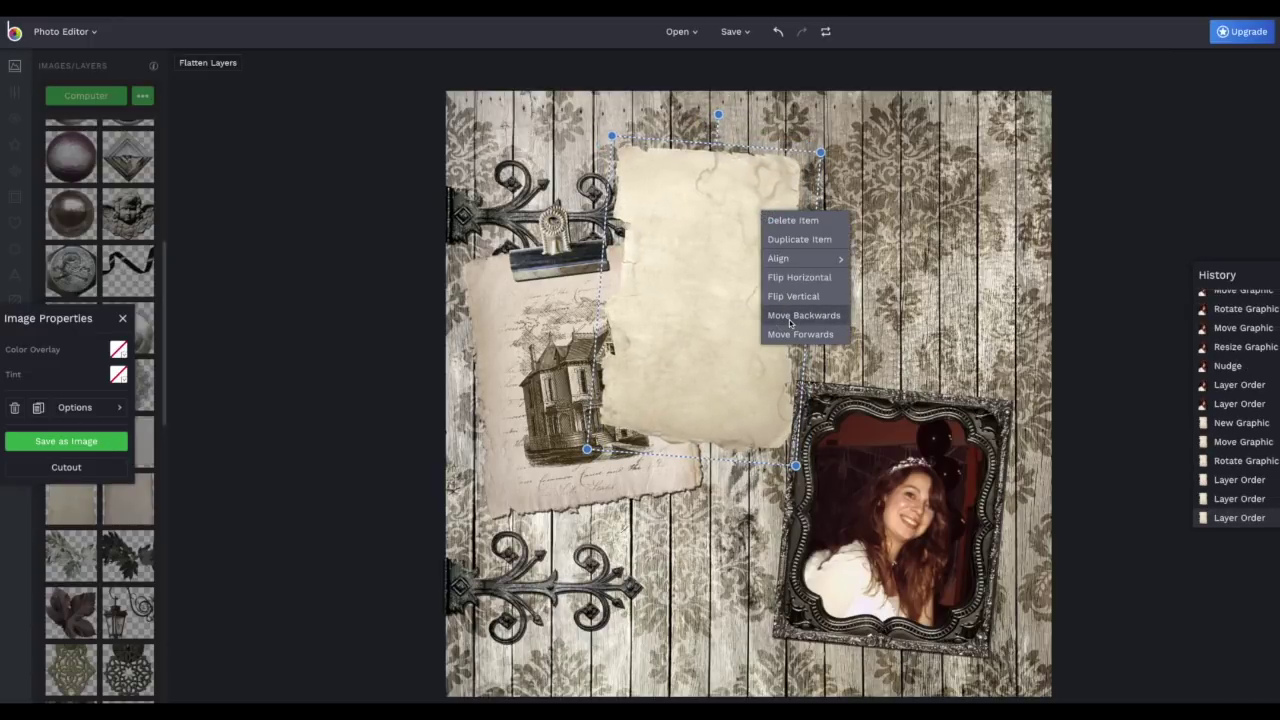
left_click(790, 318)
left_click(790, 318)
left_click(790, 318)
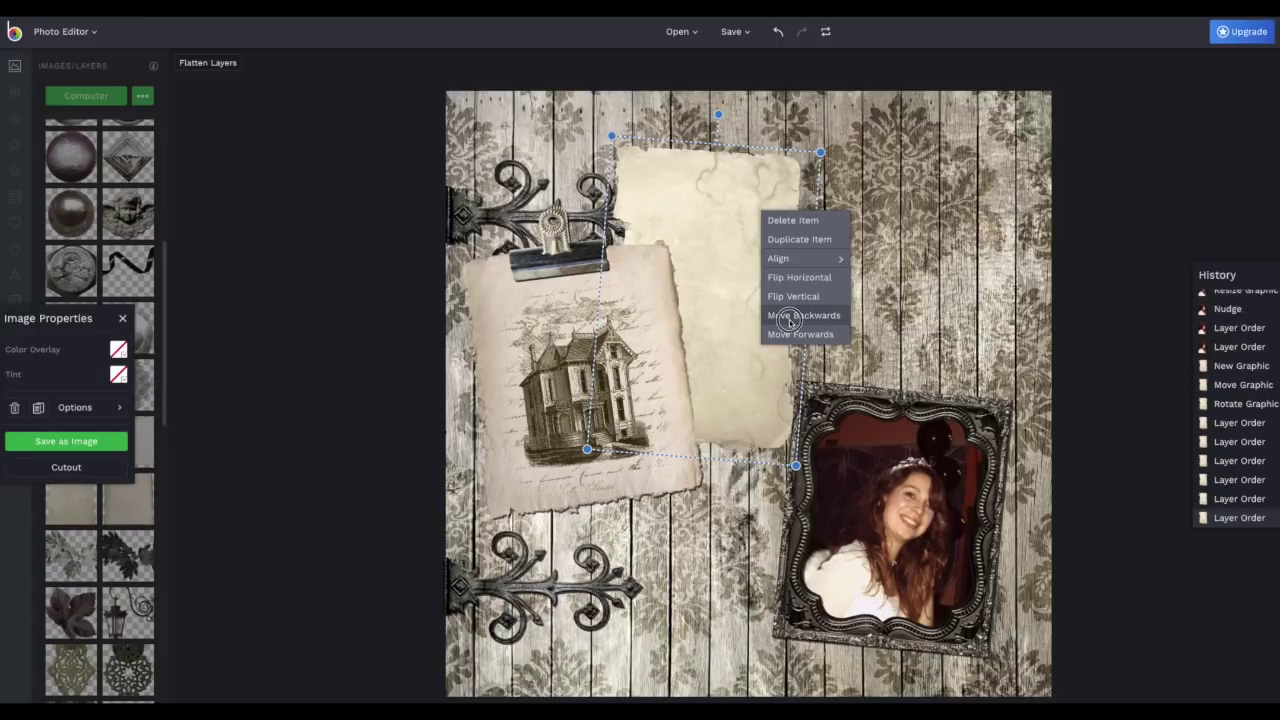
left_click(790, 318)
left_click(790, 318)
left_click(790, 318)
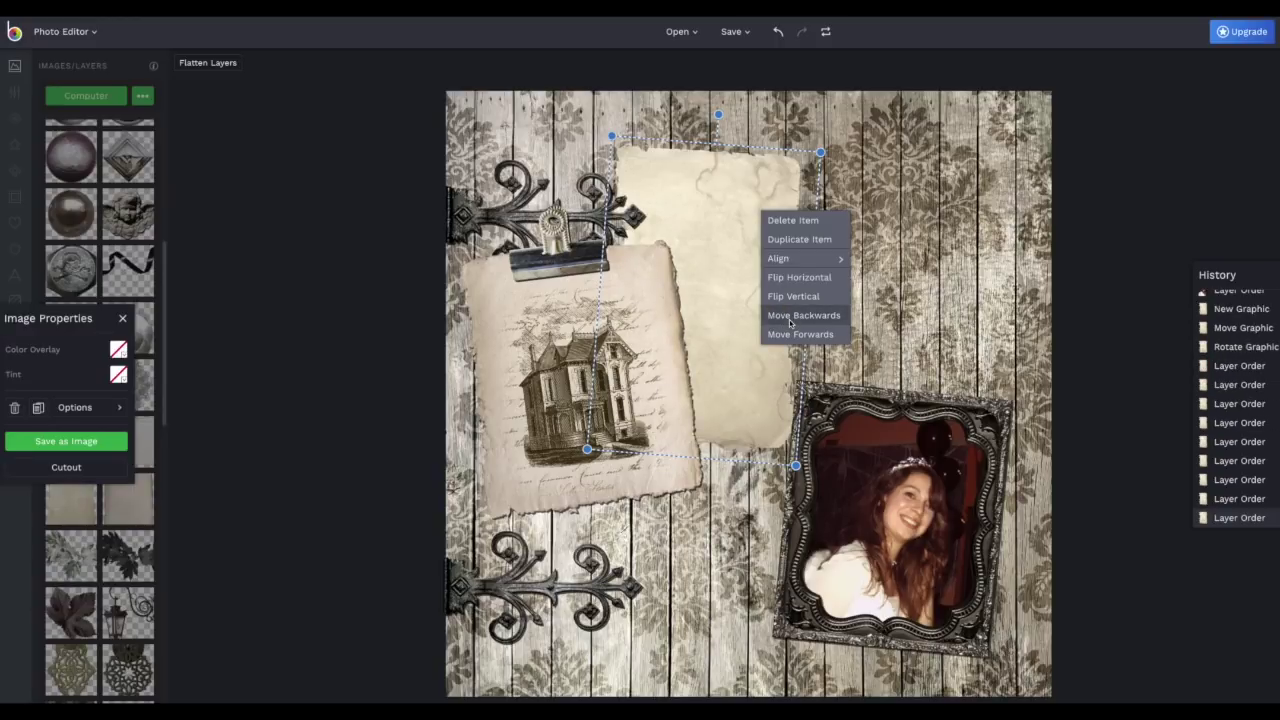
Step: Enlarge the cream paper slightly, rotate it a little further clockwise and shift it slightly right
left_click_drag(795, 465, 805, 482)
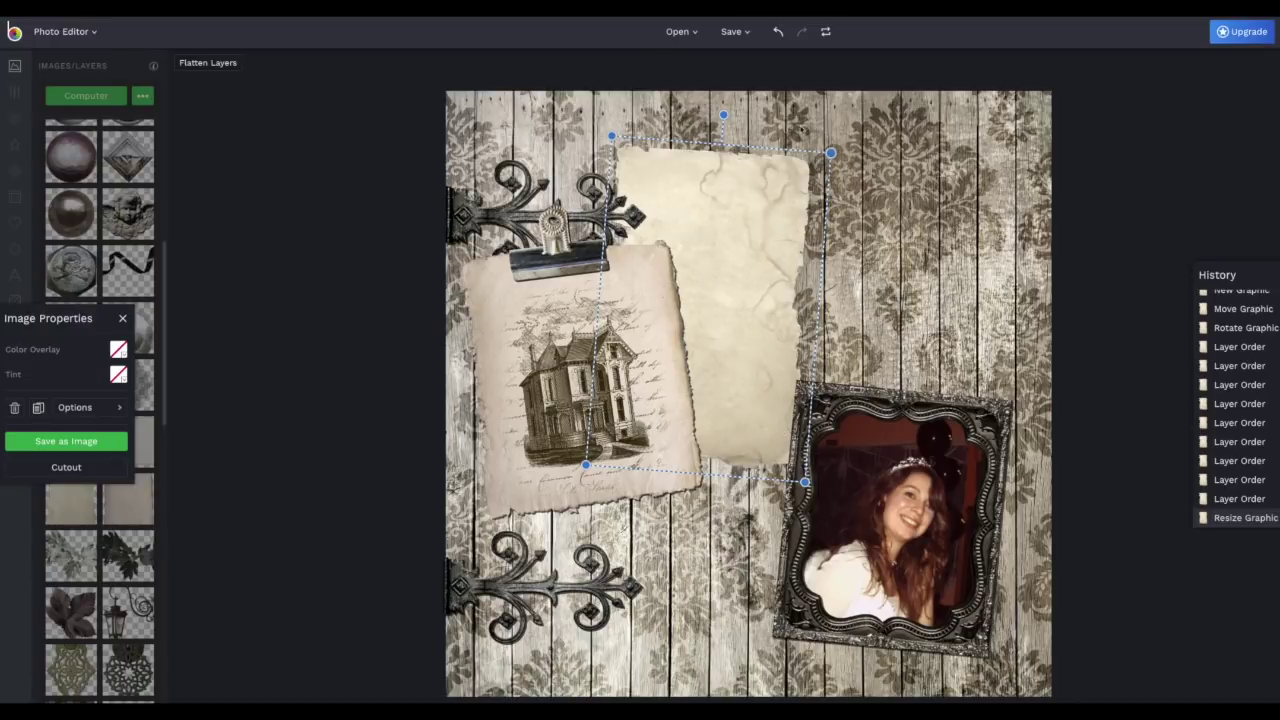
mouse_move(723, 117)
left_mouse_down()
mouse_move(751, 117)
mouse_move(737, 120)
left_mouse_up()
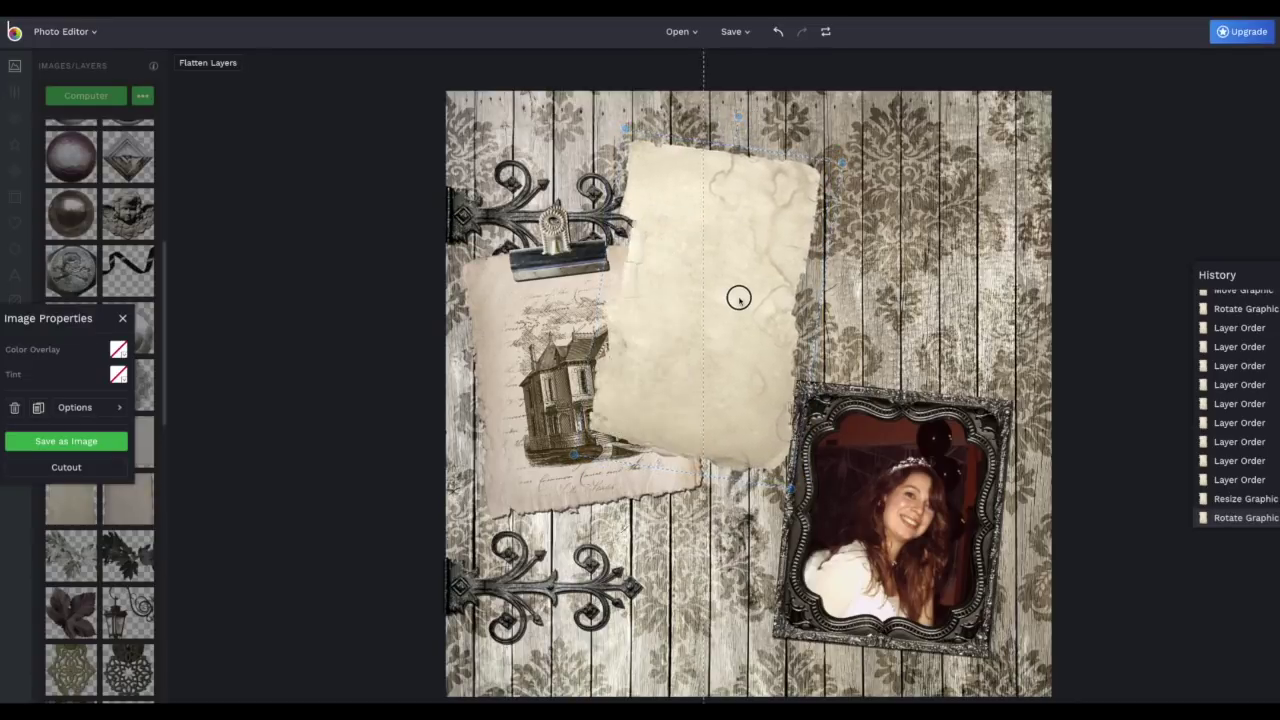
left_click(741, 297)
Step: Duplicate the cream paper and make the rear copy a shadow with a #000000 color overlay and reduced opacity
right_click(742, 297)
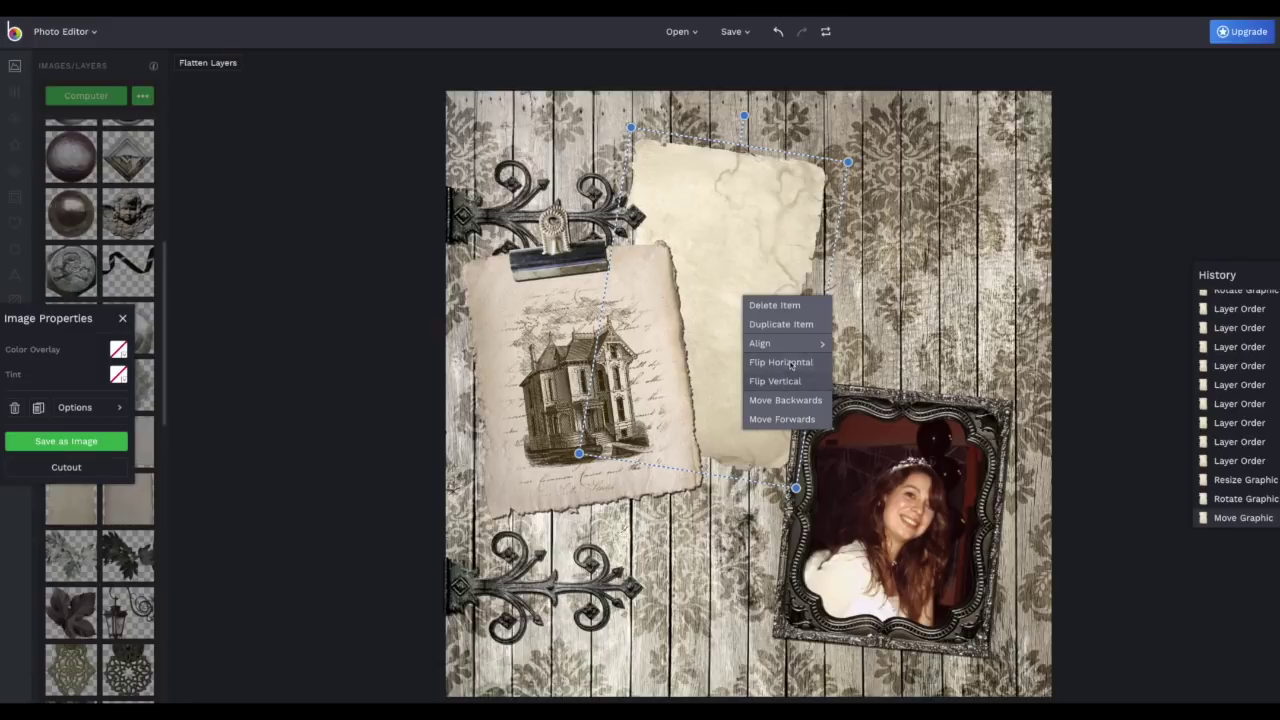
left_click(790, 325)
left_click(785, 400)
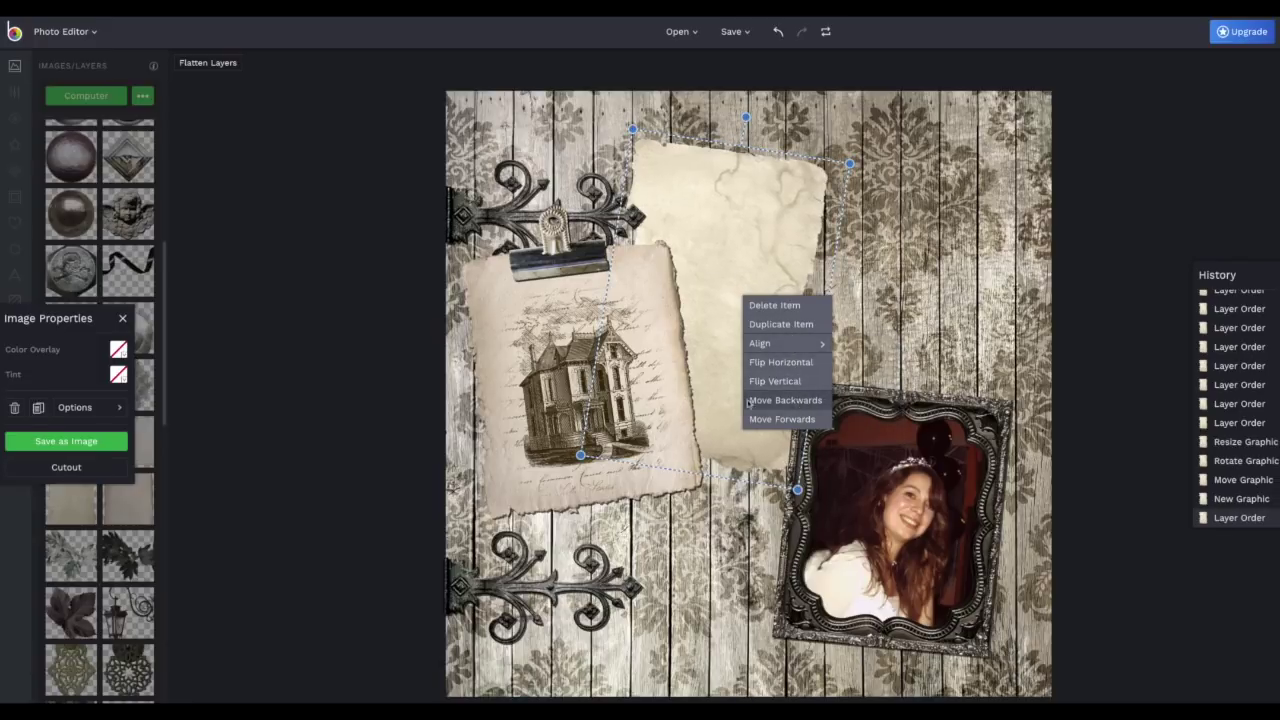
left_click(118, 349)
left_click_drag(243, 433, 319, 502)
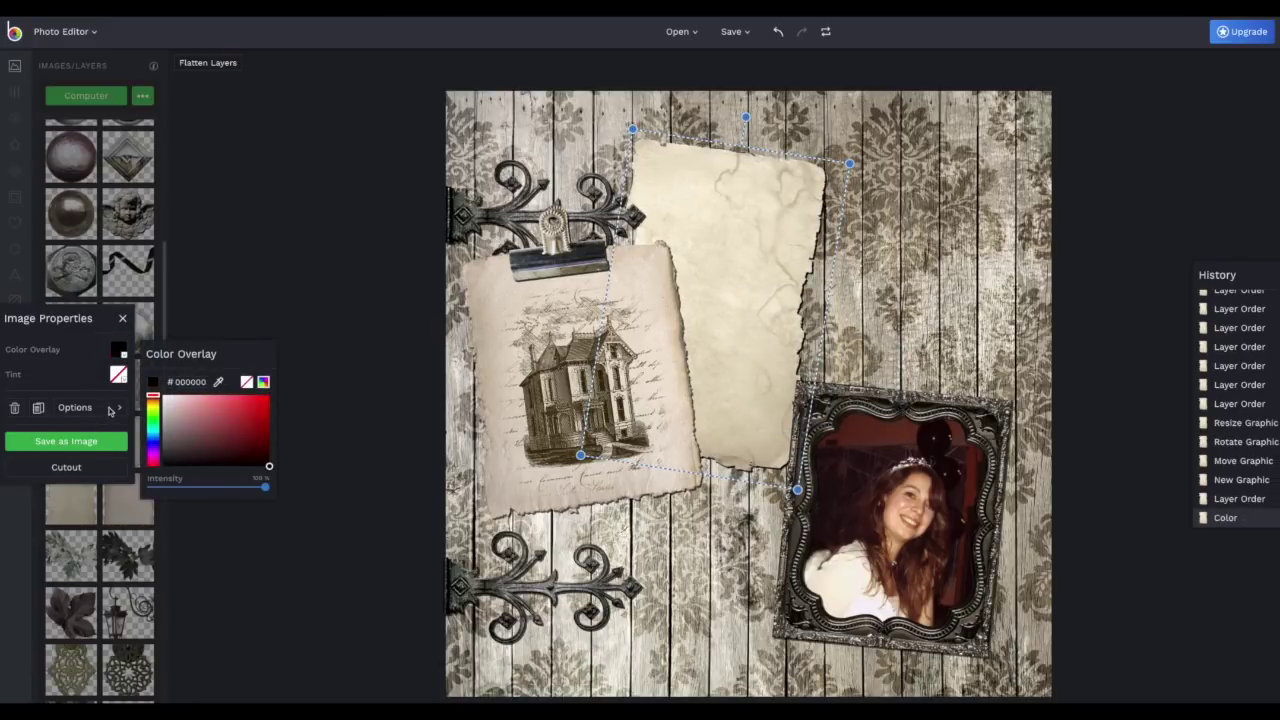
left_click(108, 408)
left_click_drag(263, 405, 232, 407)
left_click(324, 419)
Step: Add the black grunge splatter to the page's lower left corner and send it back five layers, behind the lower hinge
scroll(100, 450, "down", 5)
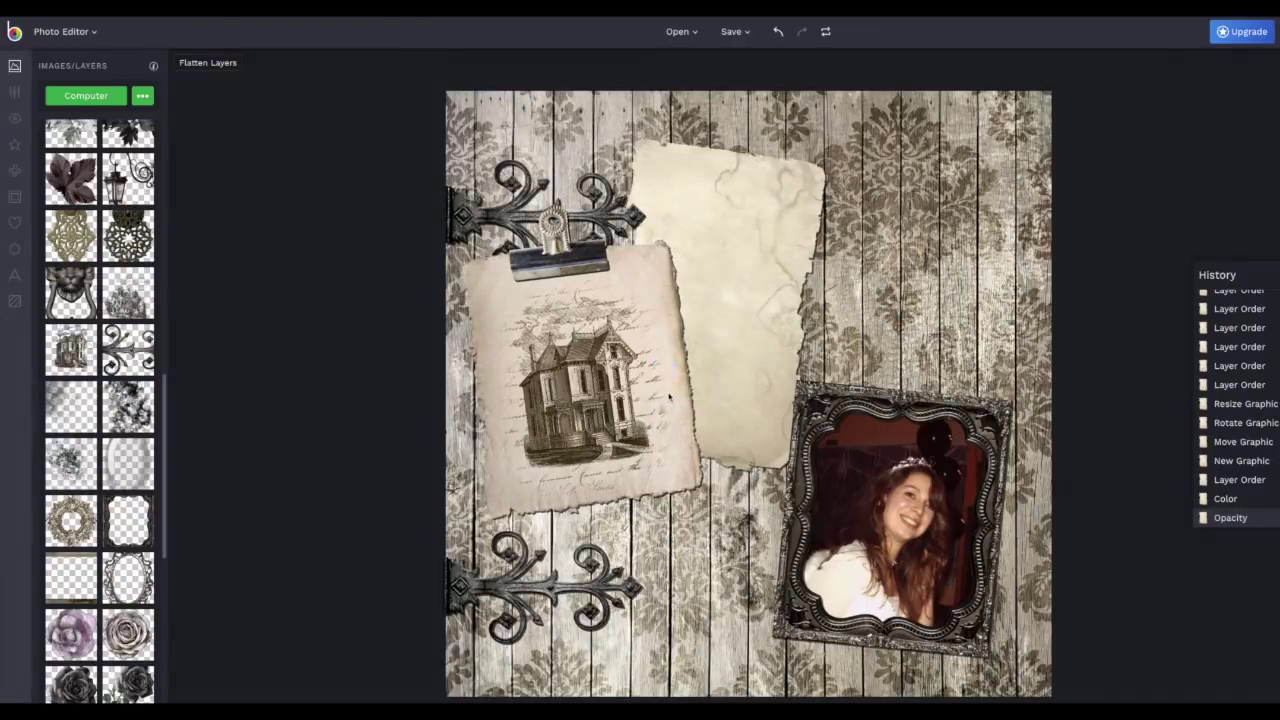
left_click_drag(669, 396, 535, 645)
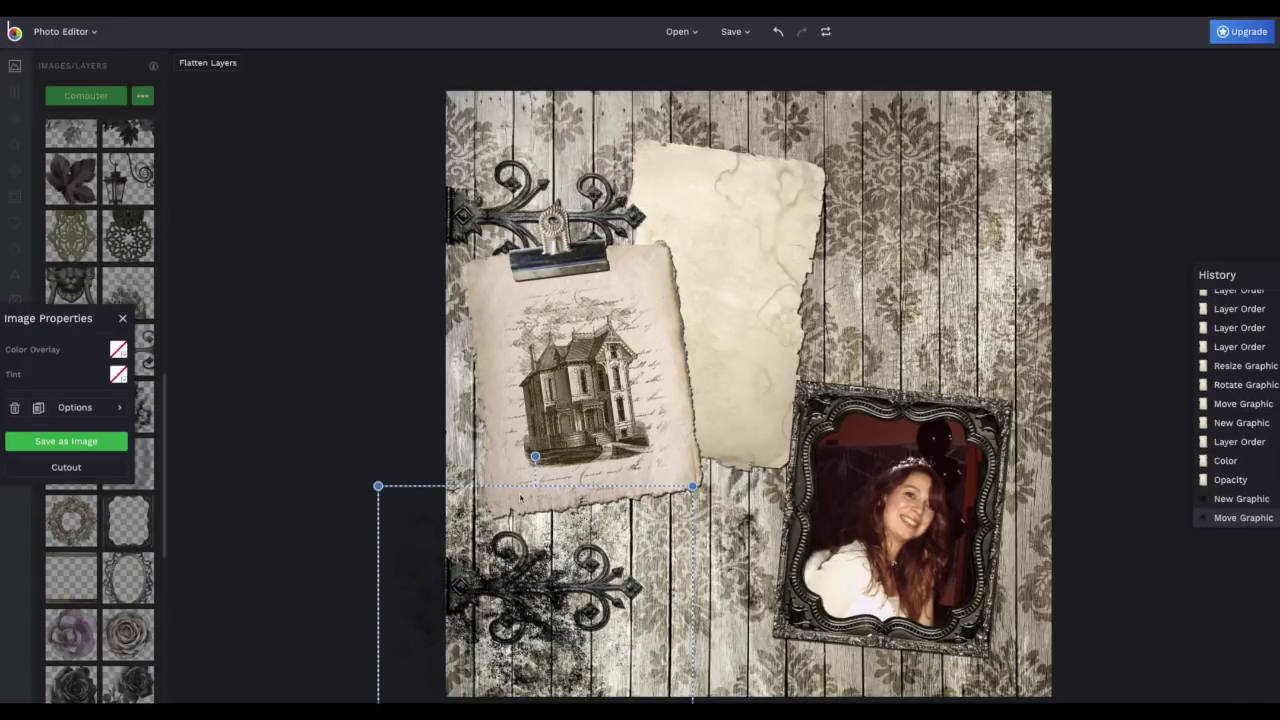
right_click(520, 497)
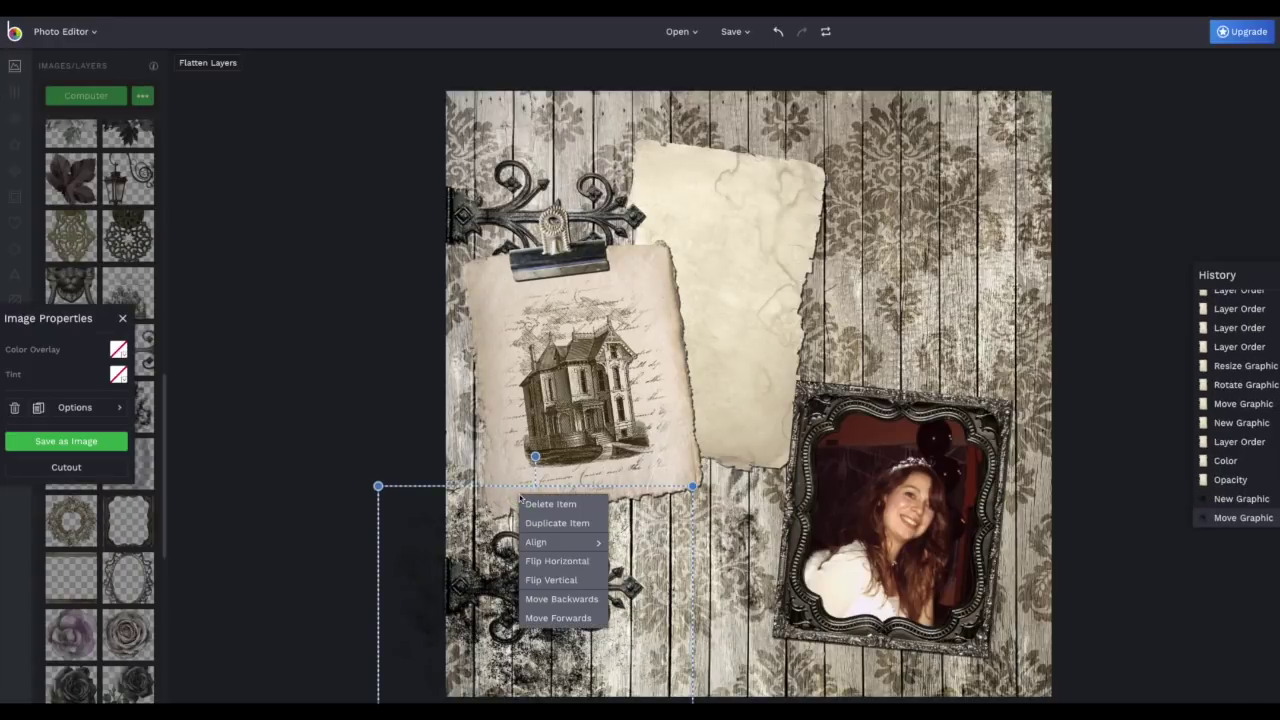
left_click(567, 604)
left_click(567, 604)
left_click(567, 604)
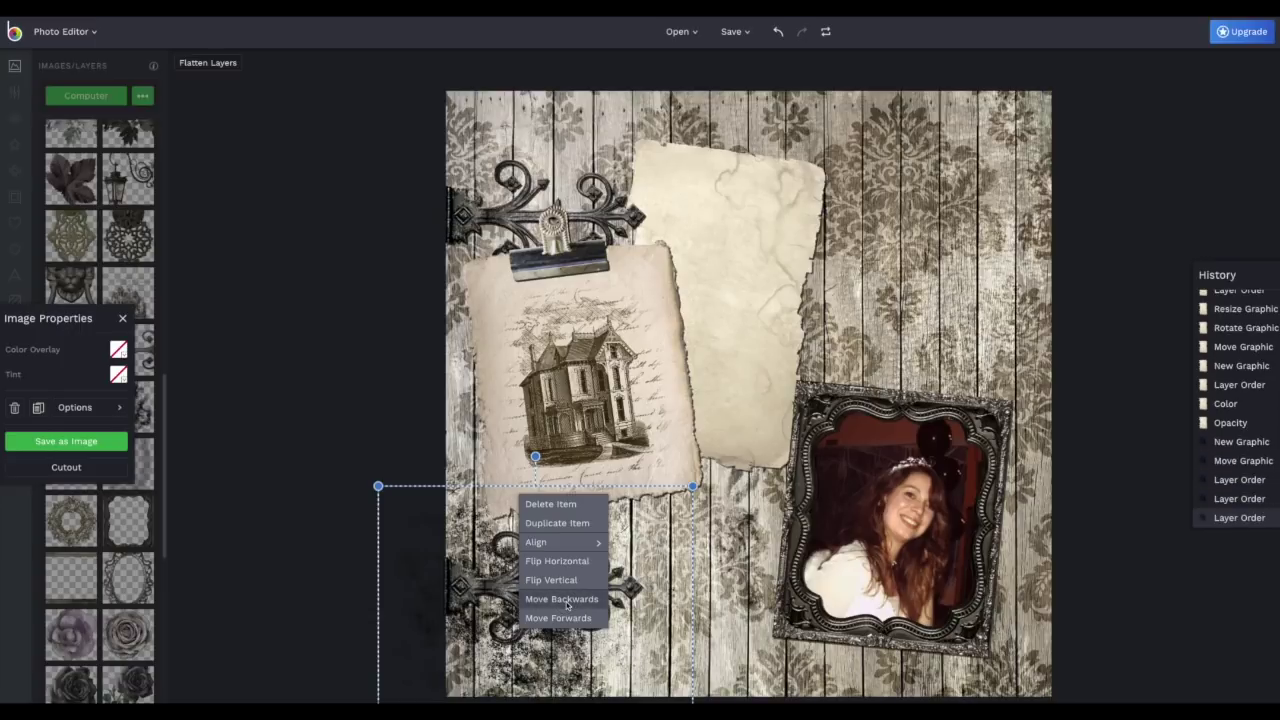
left_click(567, 604)
left_click(567, 604)
left_click(567, 604)
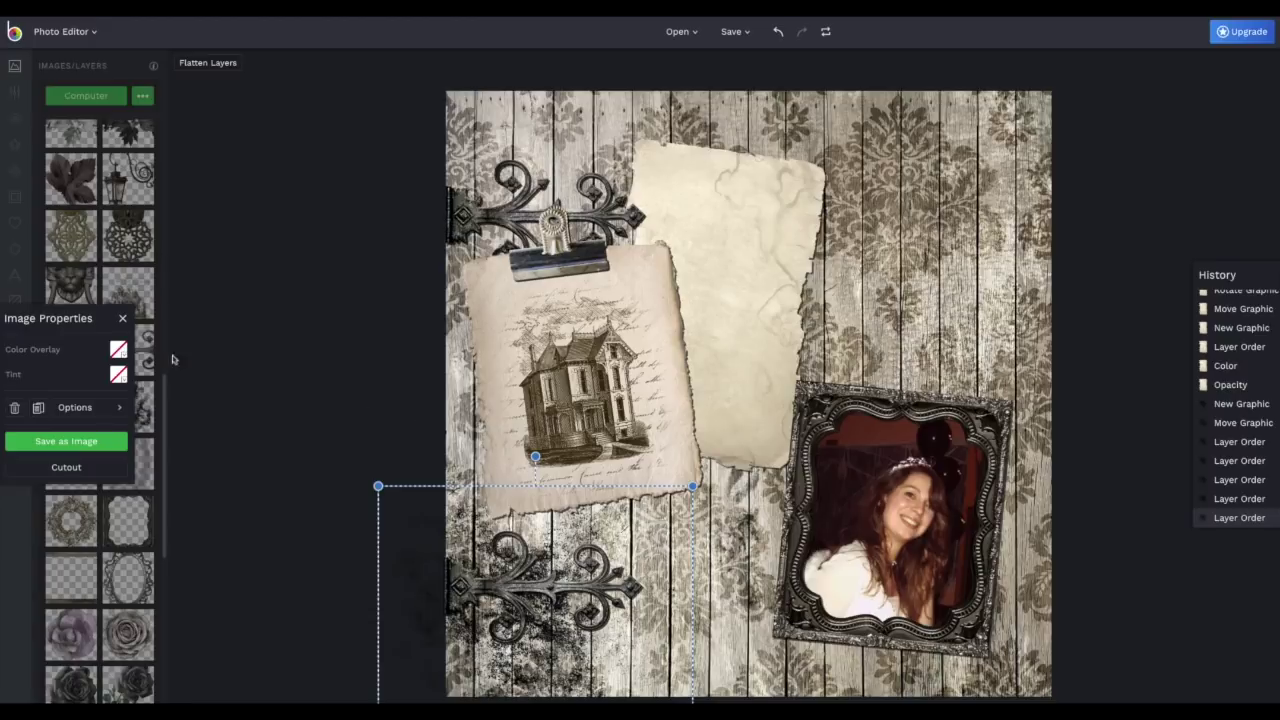
Step: Recolor the lower-left grunge splatter with a brown overlay sampled from the house drawing and lightened to #766546
left_click(116, 352)
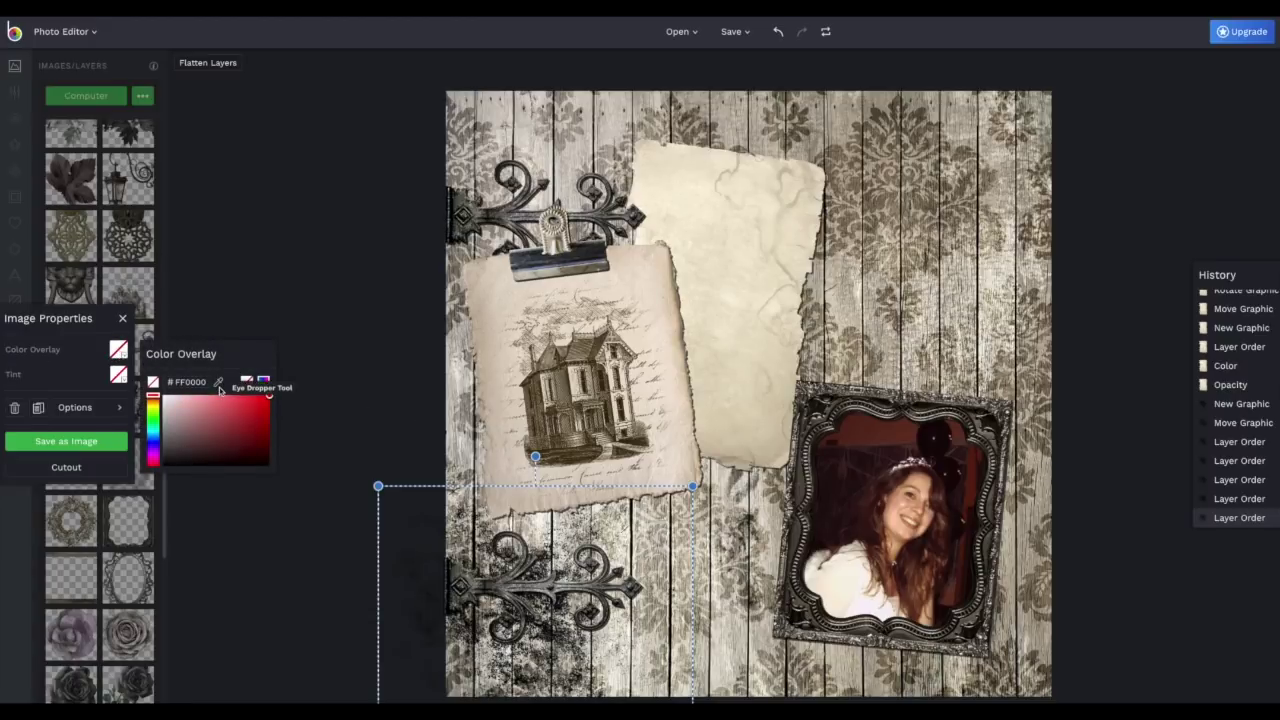
left_click(229, 422)
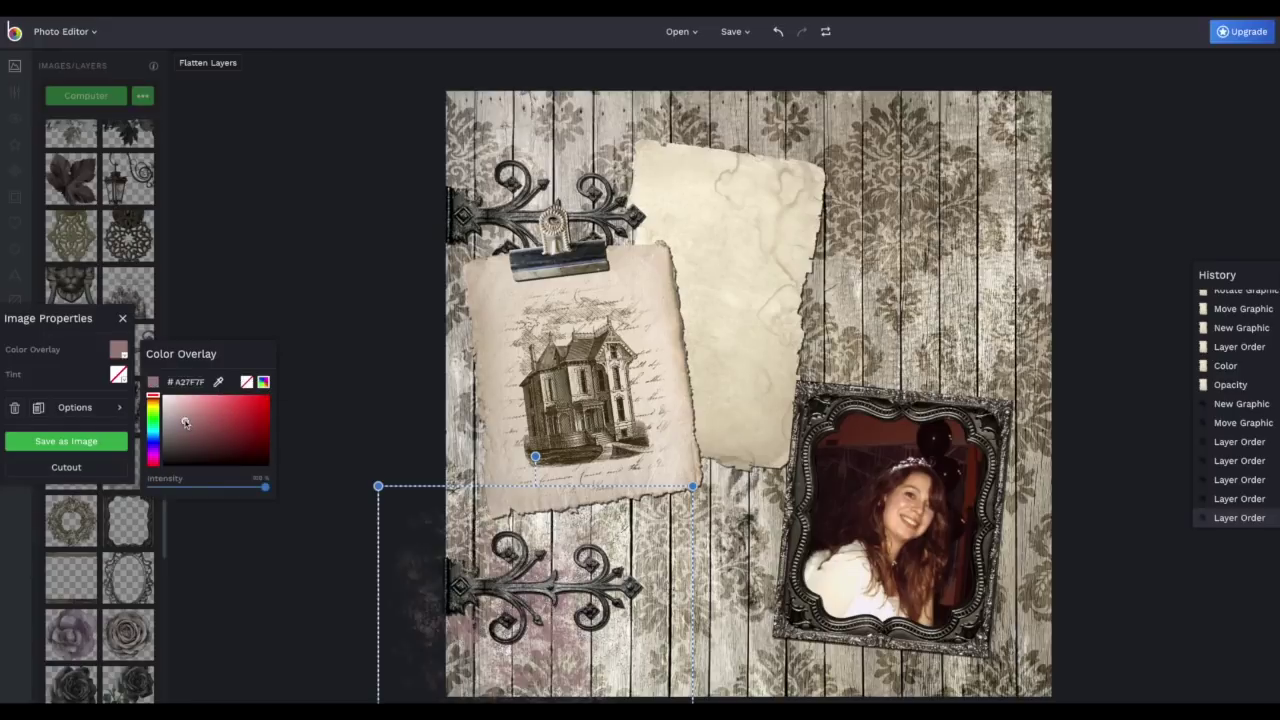
left_click(204, 416)
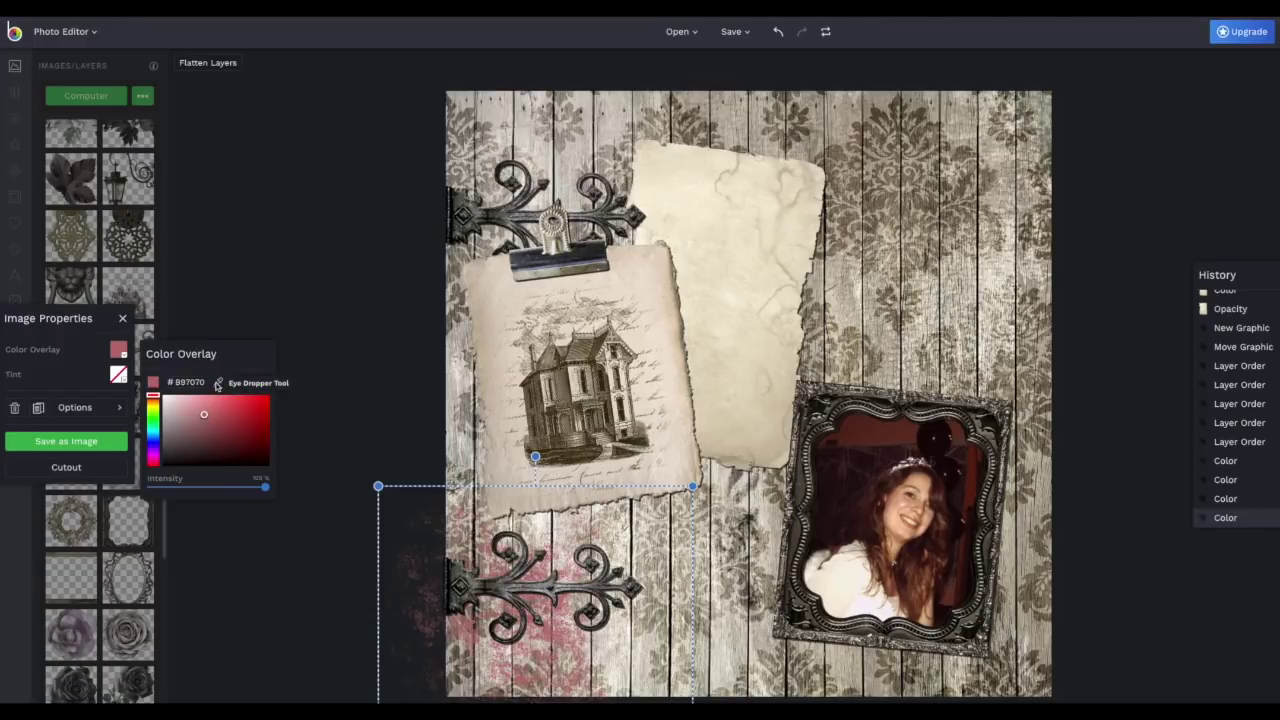
left_click(216, 384)
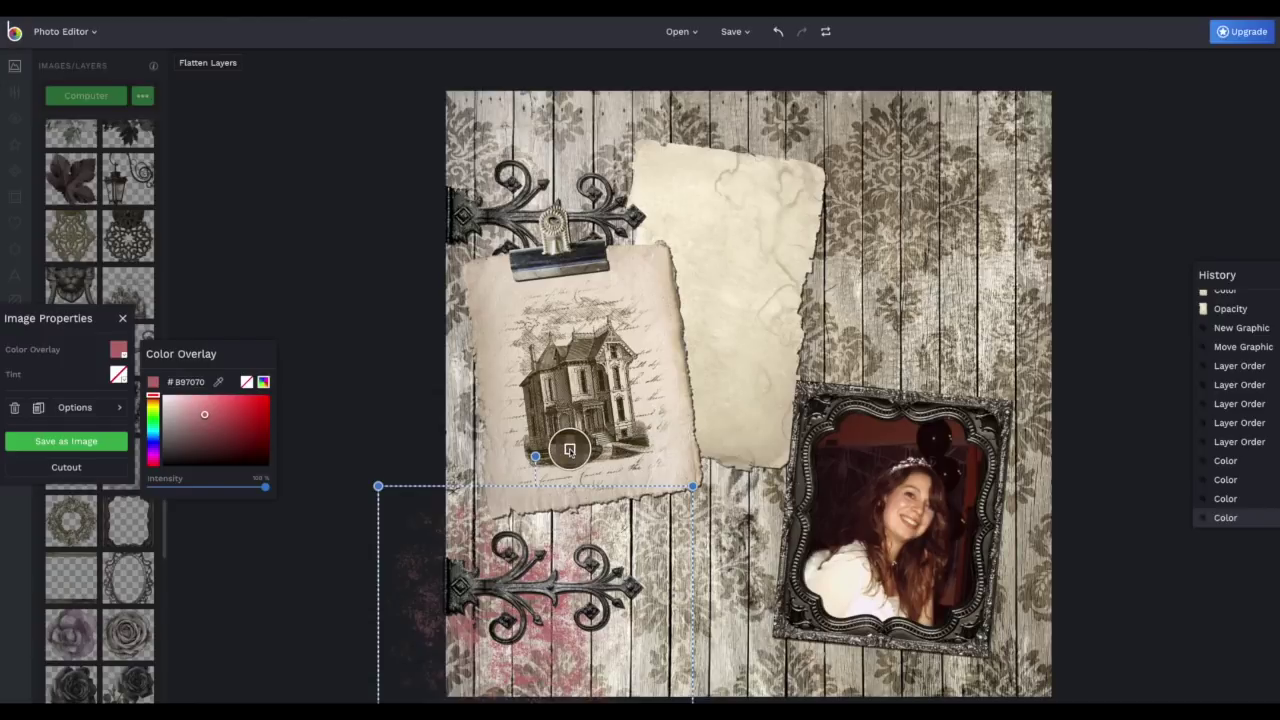
left_click(569, 451)
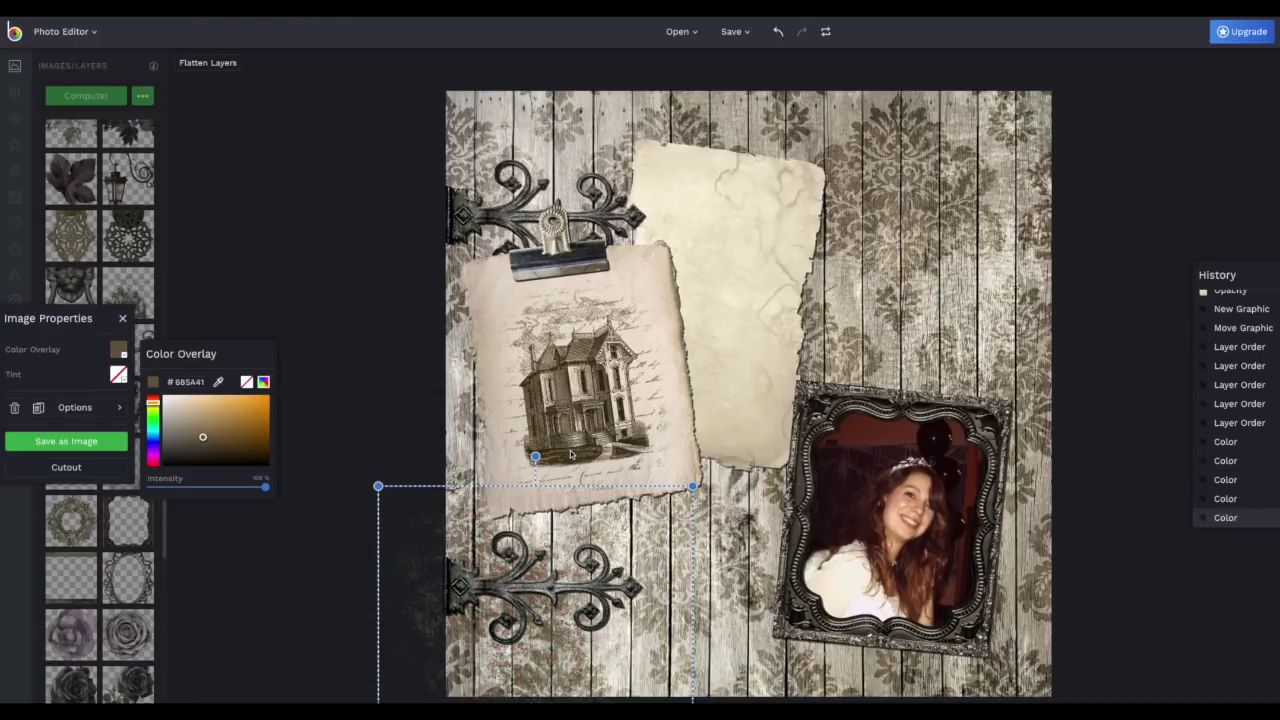
left_click_drag(204, 440, 205, 433)
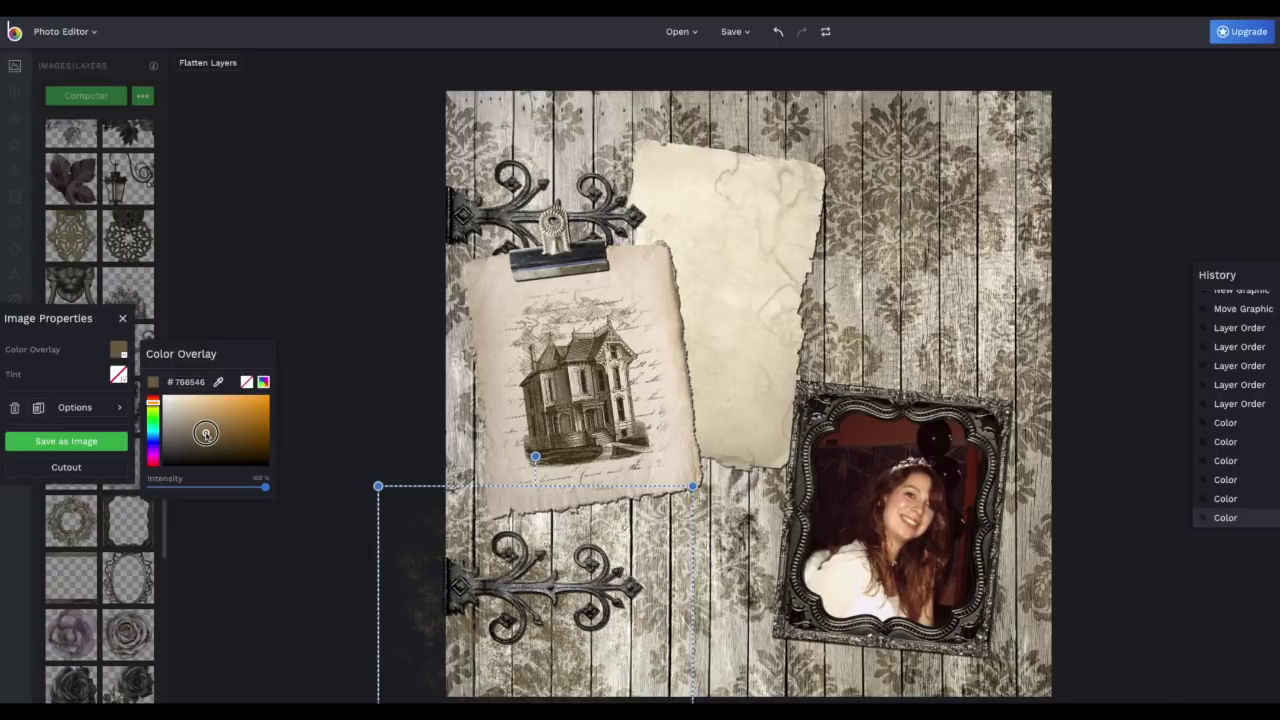
left_click(556, 648)
Step: Reduce the lower-left grunge splatter's opacity to 87%
left_click(100, 410)
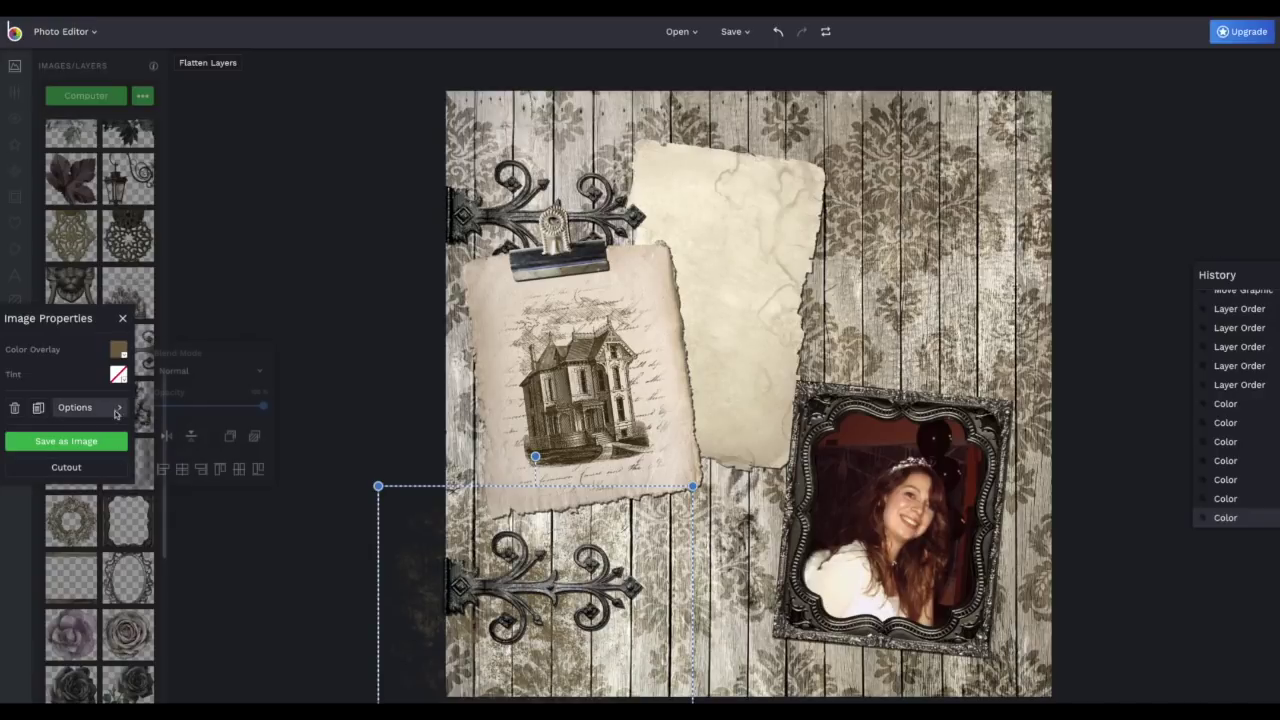
left_click_drag(266, 408, 249, 406)
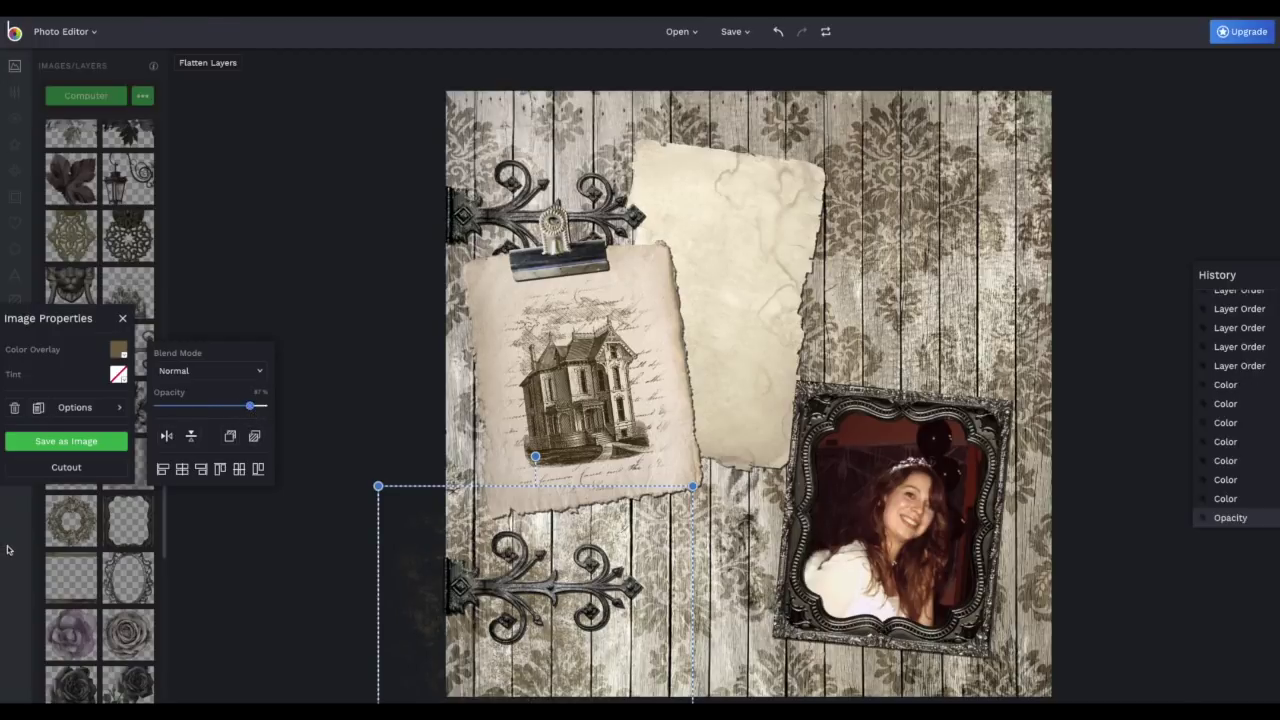
left_click(8, 549)
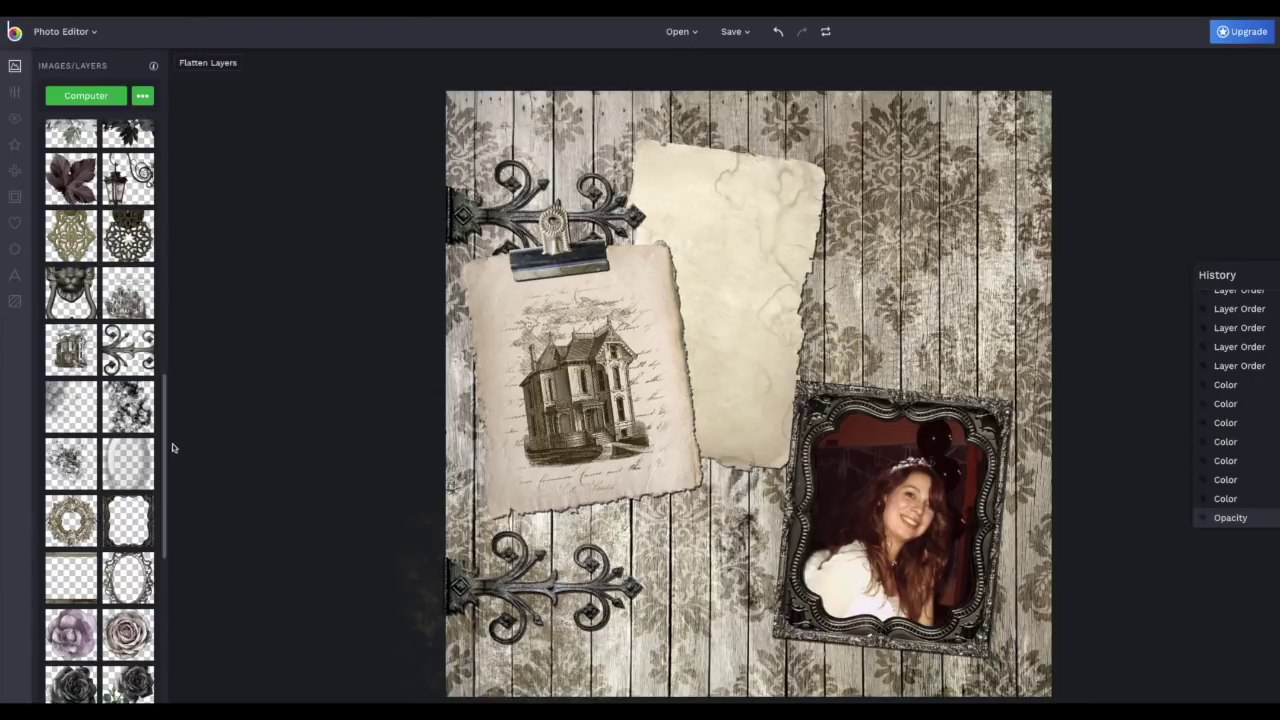
Step: Add the large black grunge splatter to the page's upper right corner and rotate it slightly counterclockwise
left_click_drag(128, 407, 849, 304)
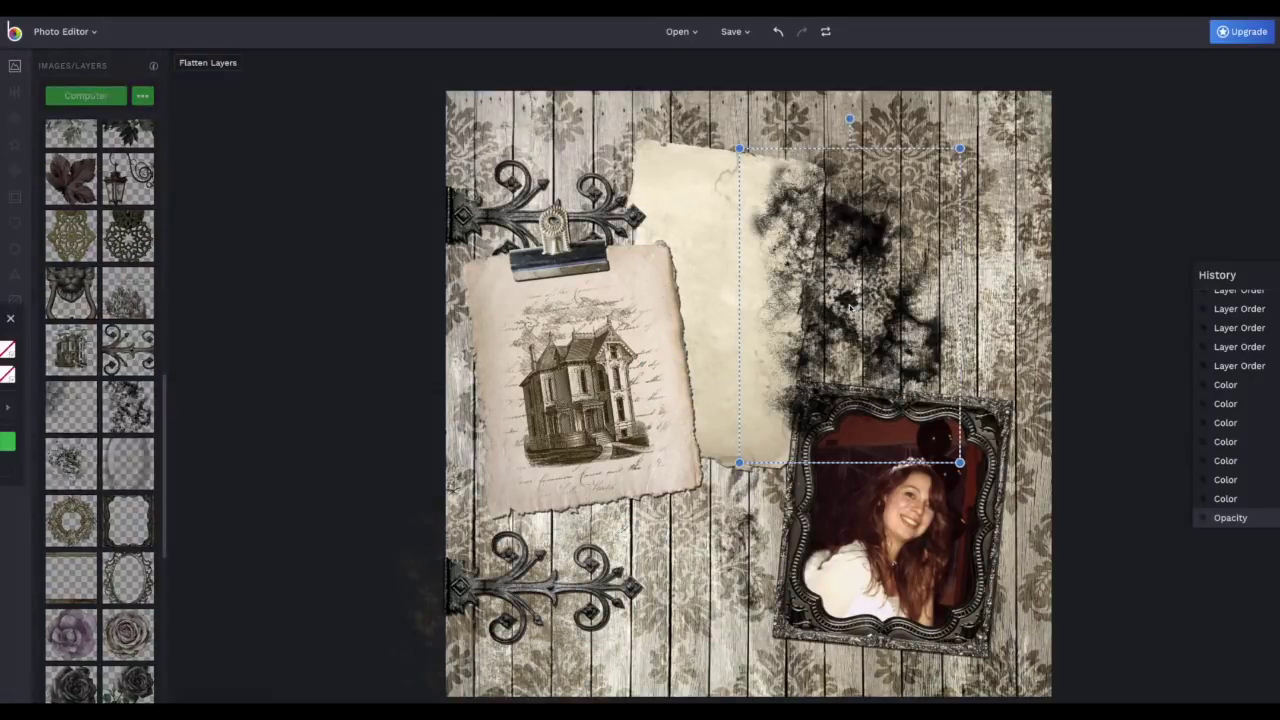
left_click_drag(879, 294, 1006, 212)
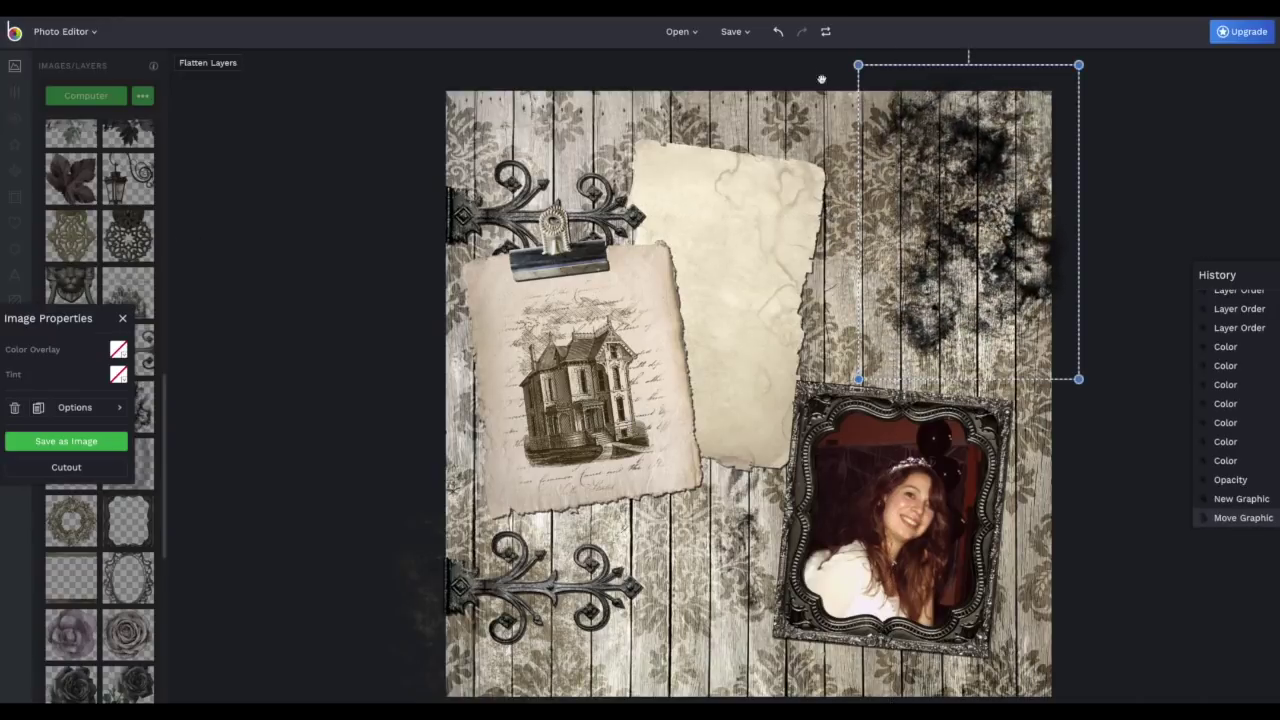
left_click(764, 72)
left_click(970, 145)
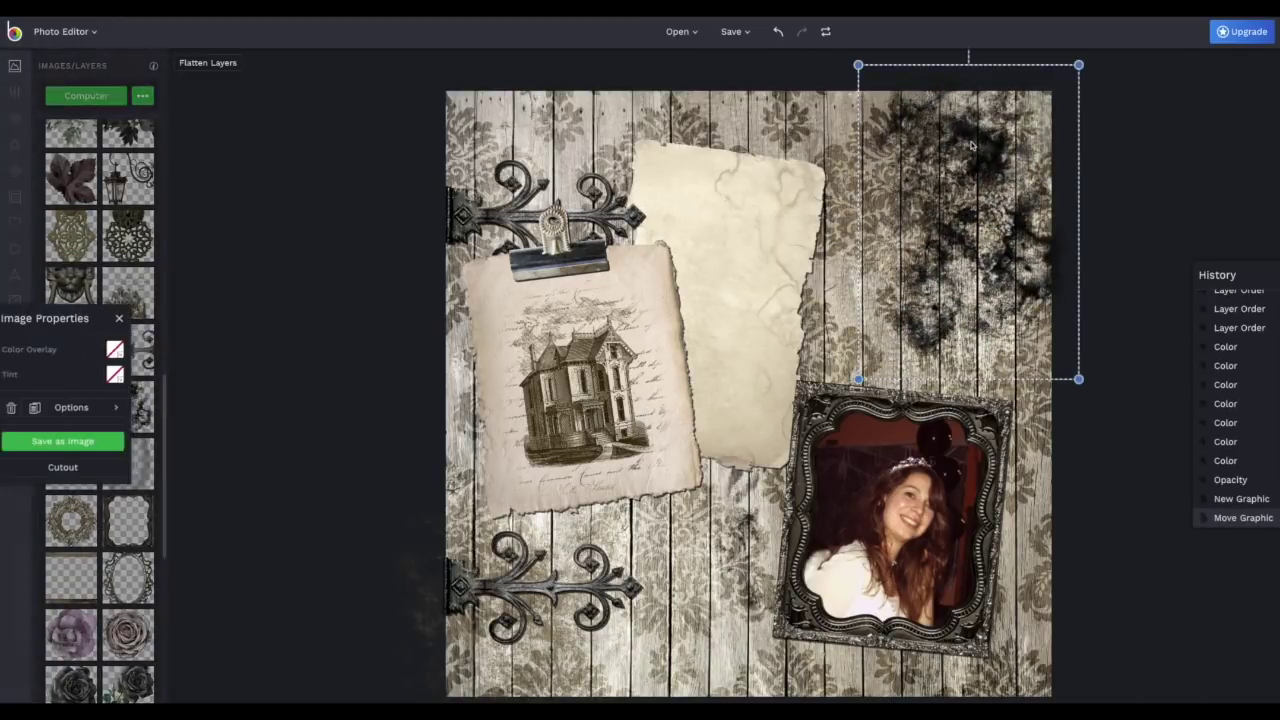
scroll(980, 82, "down", 2)
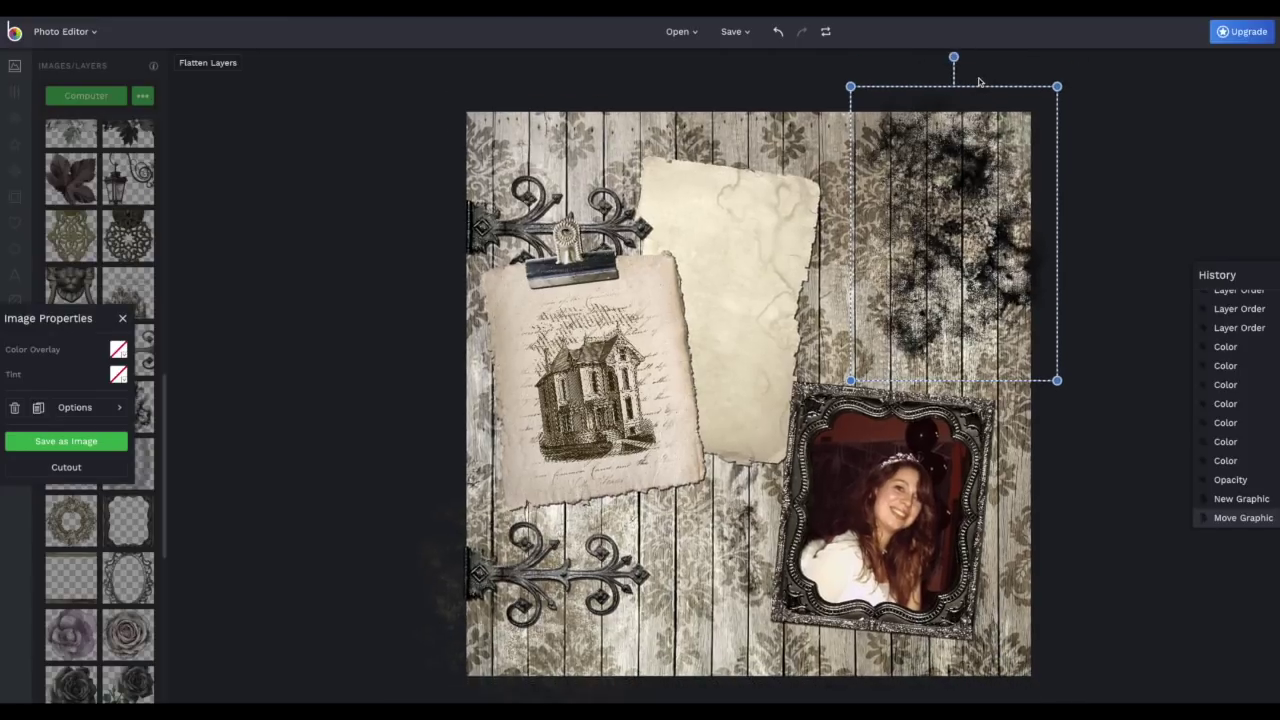
left_click_drag(953, 56, 900, 57)
Step: Give the upper-right grunge splatter a #E9DEC6 color overlay sampled from the cream paper and reduce its opacity
left_click(118, 350)
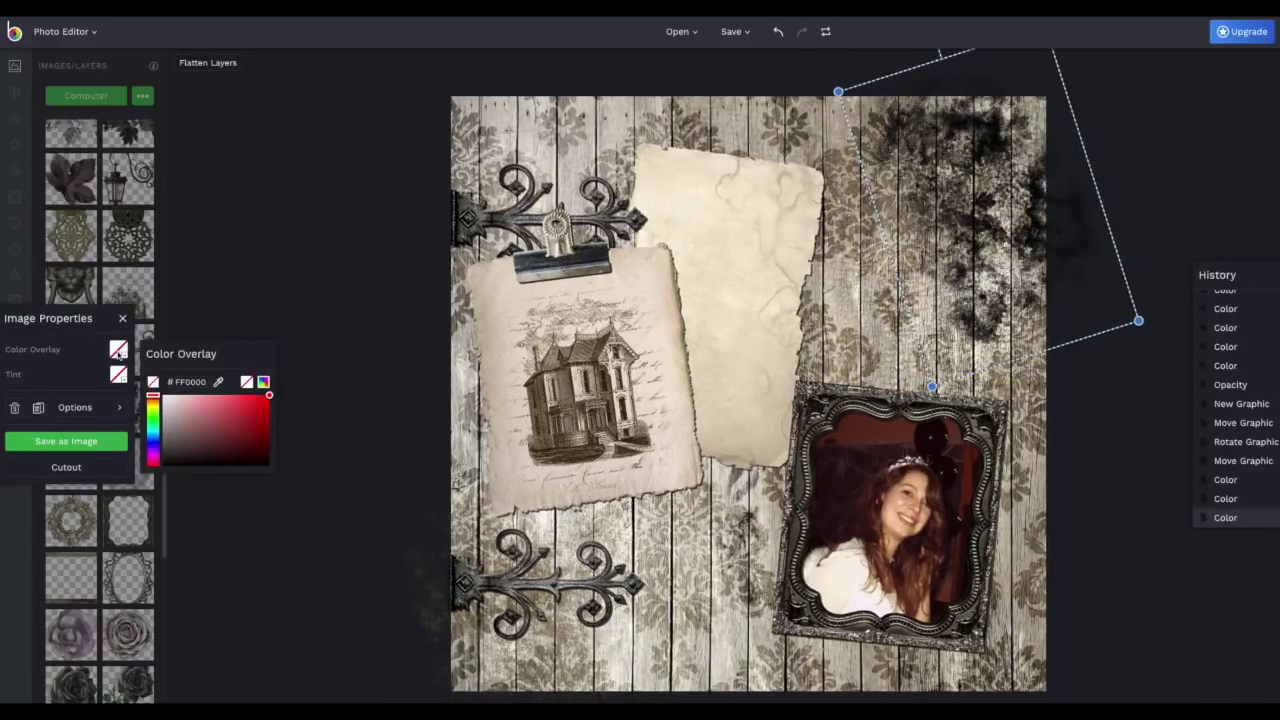
left_click(218, 381)
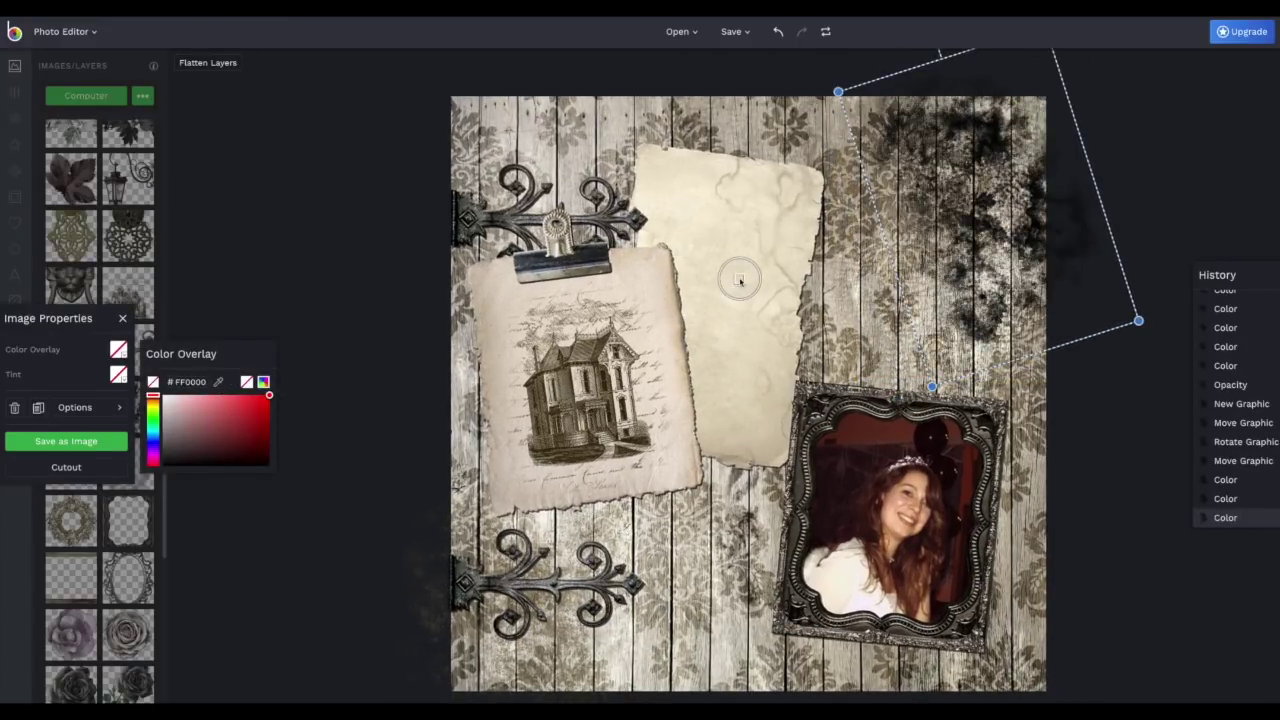
left_click(740, 283)
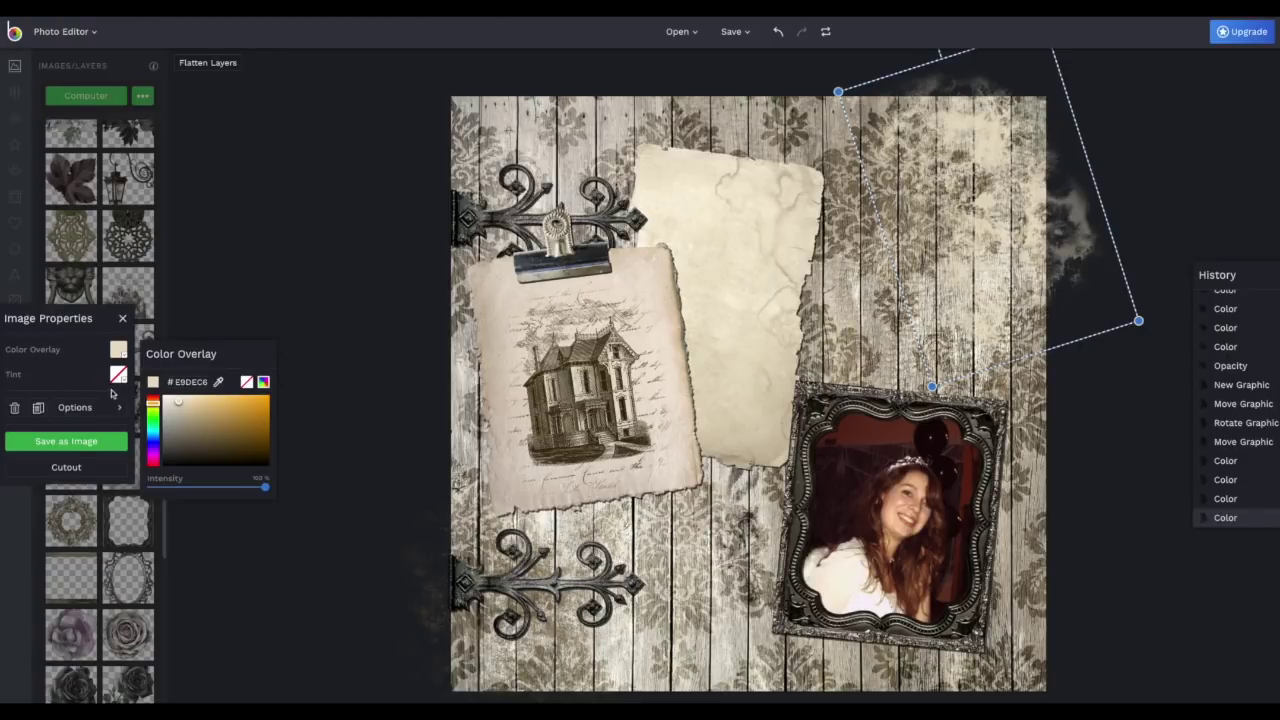
left_click(100, 407)
left_click_drag(258, 407, 238, 405)
left_click(457, 438)
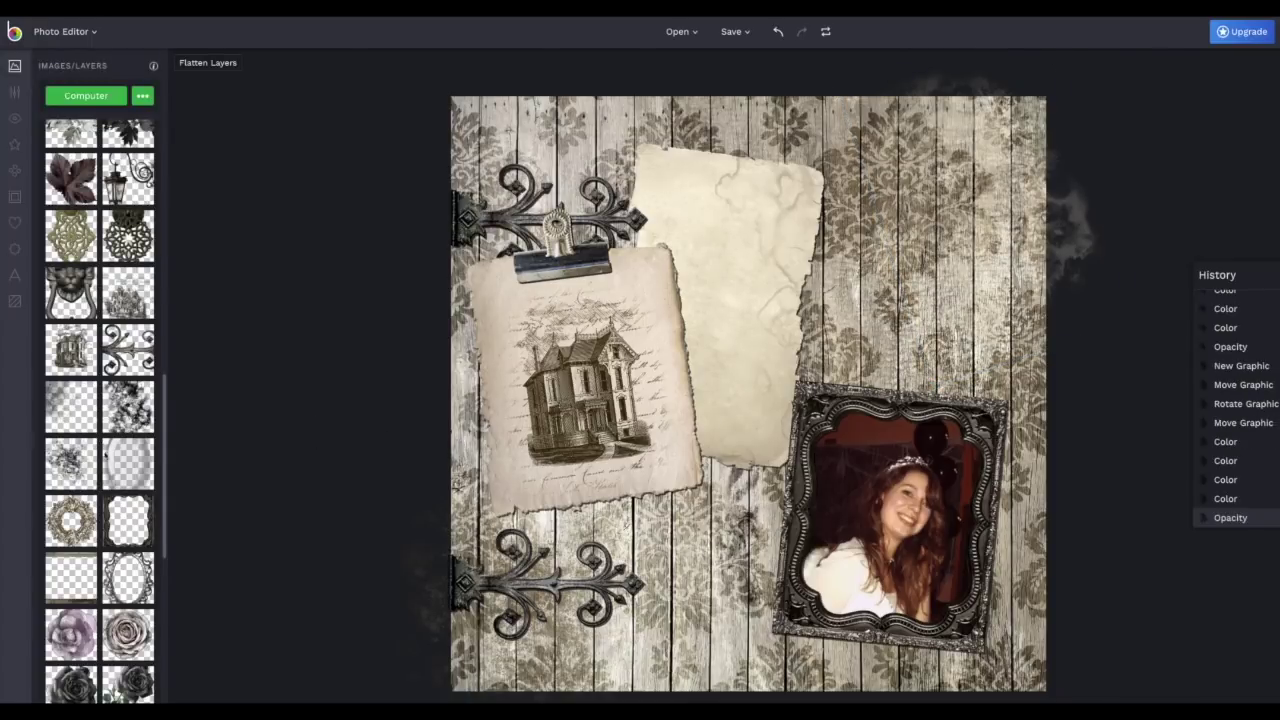
Step: Add the ornate round frame over the house paper and send it back five layers, behind that paper
left_click_drag(71, 520, 644, 382)
left_click_drag(727, 378, 685, 392)
right_click(686, 393)
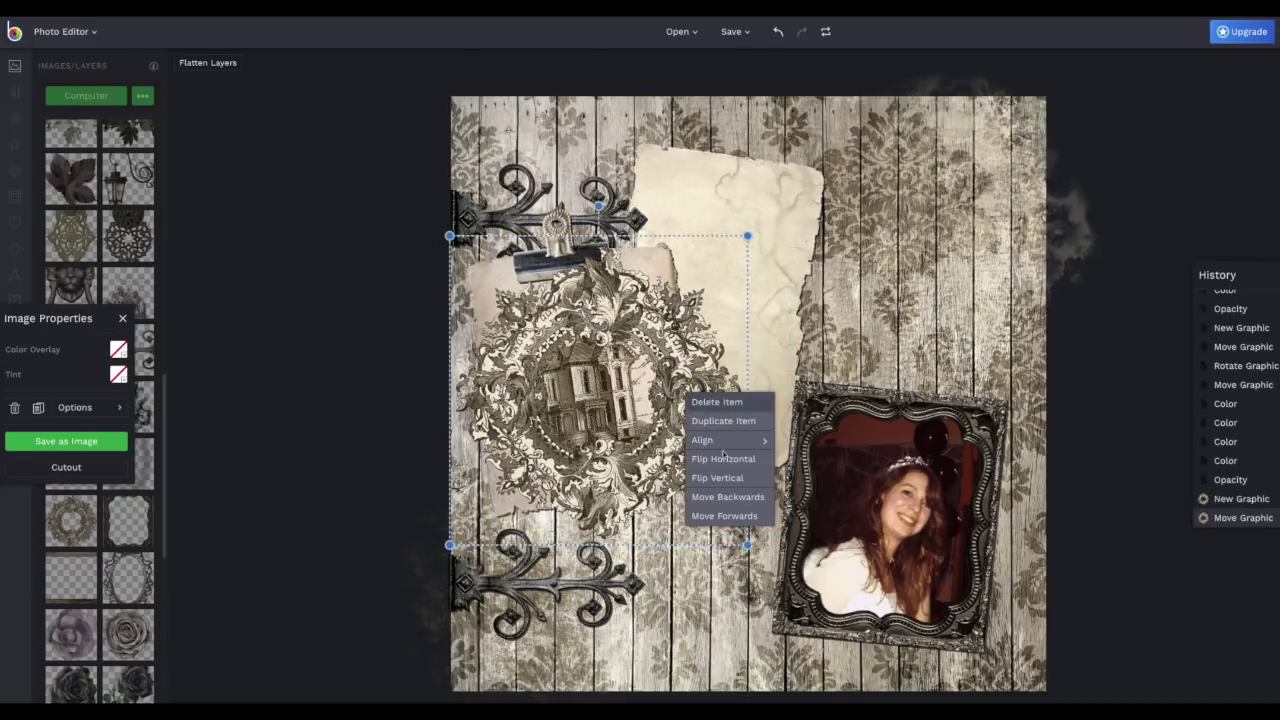
left_click(728, 497)
left_click(728, 497)
left_click(728, 497)
left_click(728, 497)
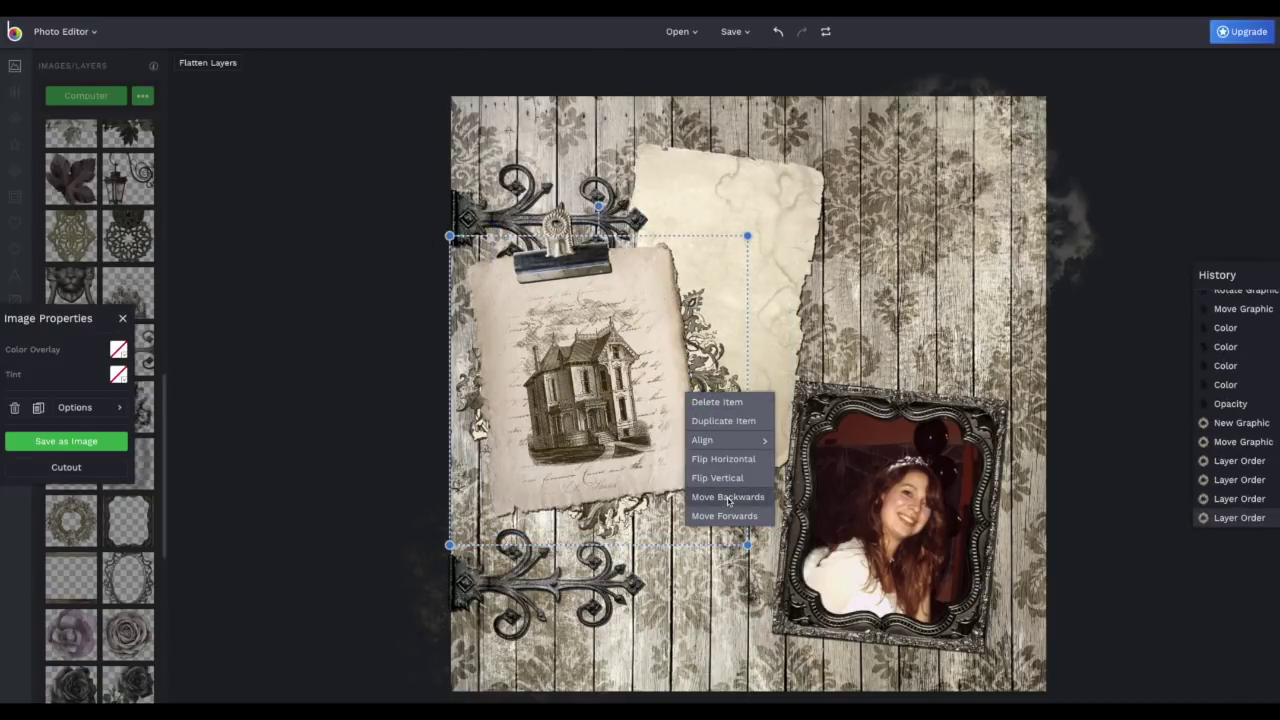
left_click(728, 497)
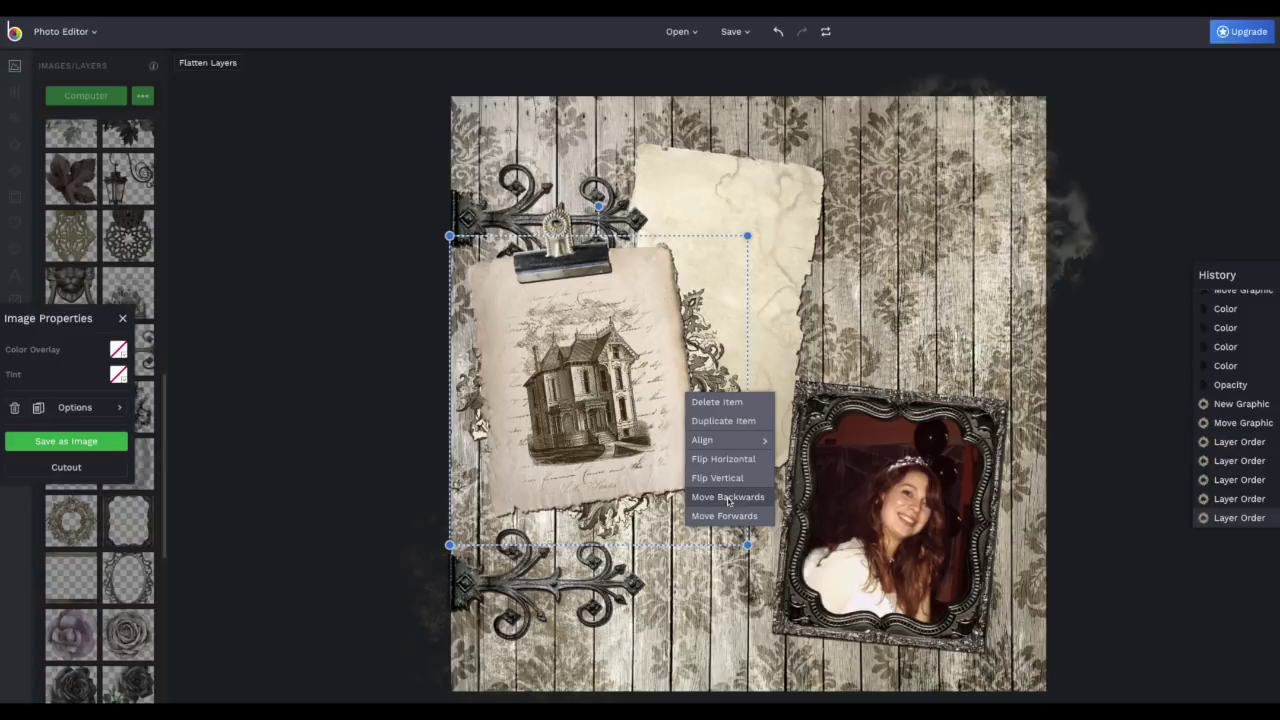
left_click(728, 497)
Step: Duplicate the ornate round frame and make the rear copy a shadow with a #000000 color overlay and about 46% opacity
right_click(713, 410)
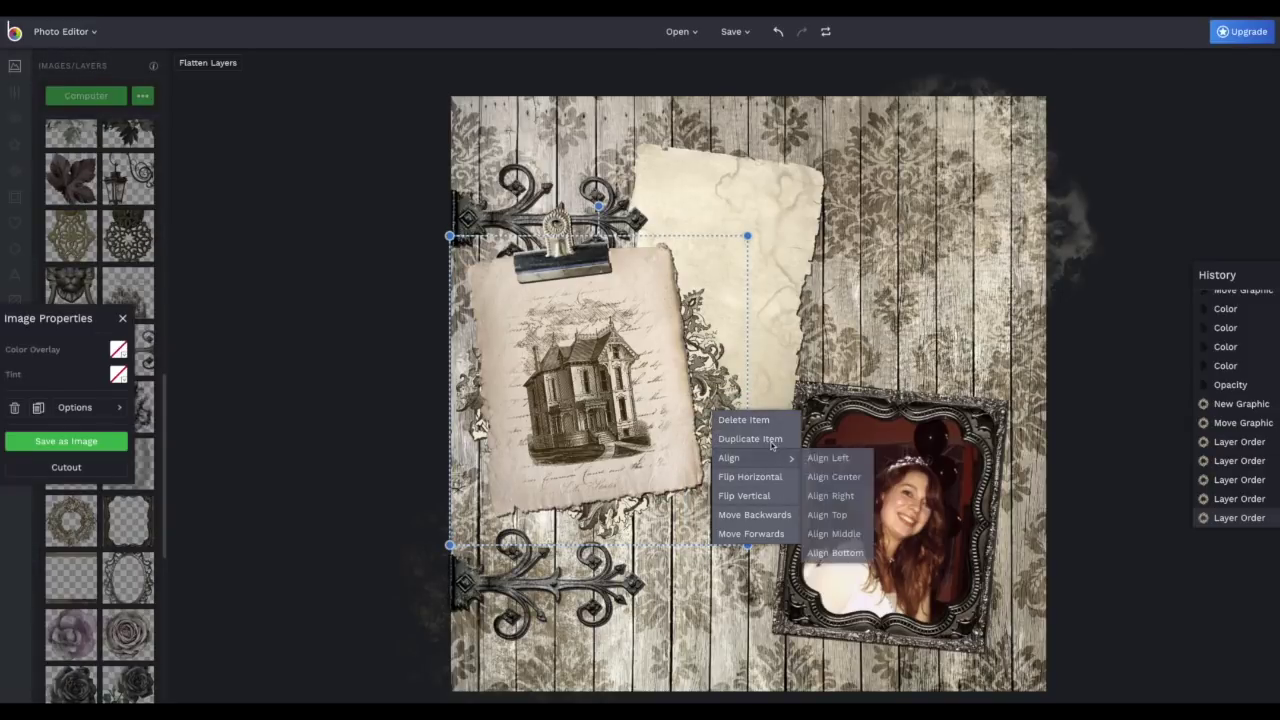
left_click(750, 439)
left_click(754, 514)
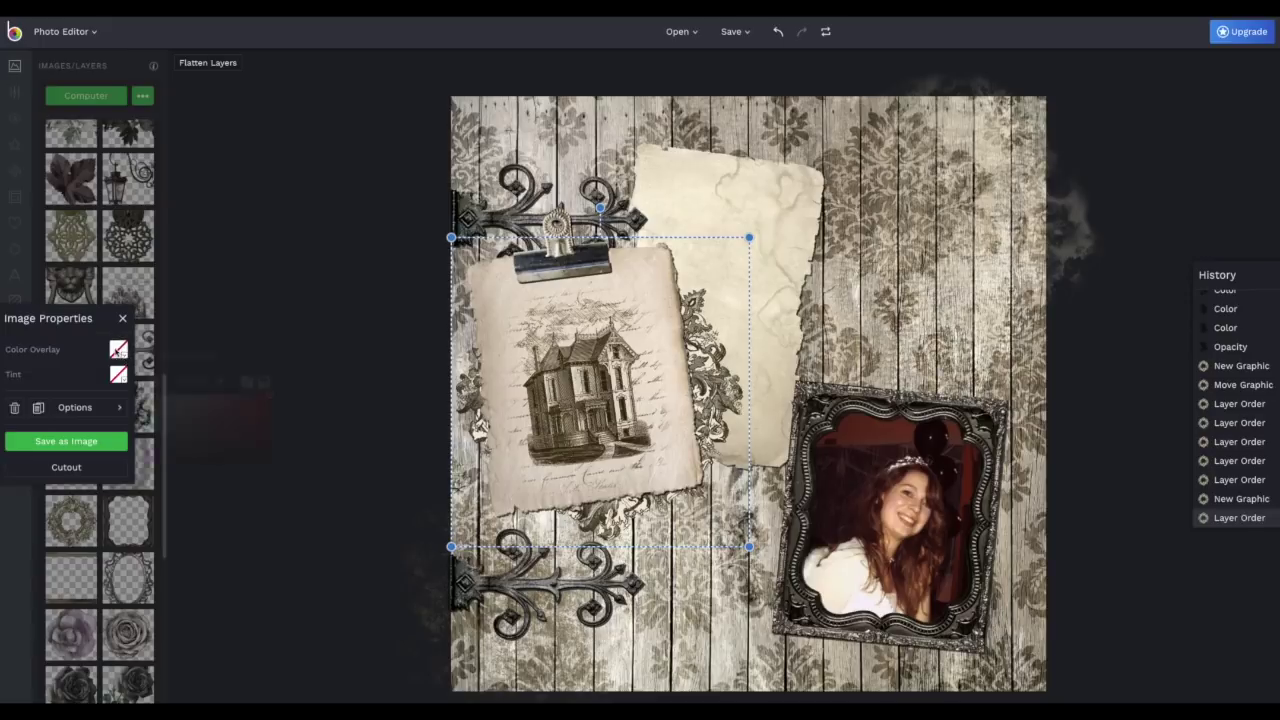
left_click_drag(250, 433, 368, 527)
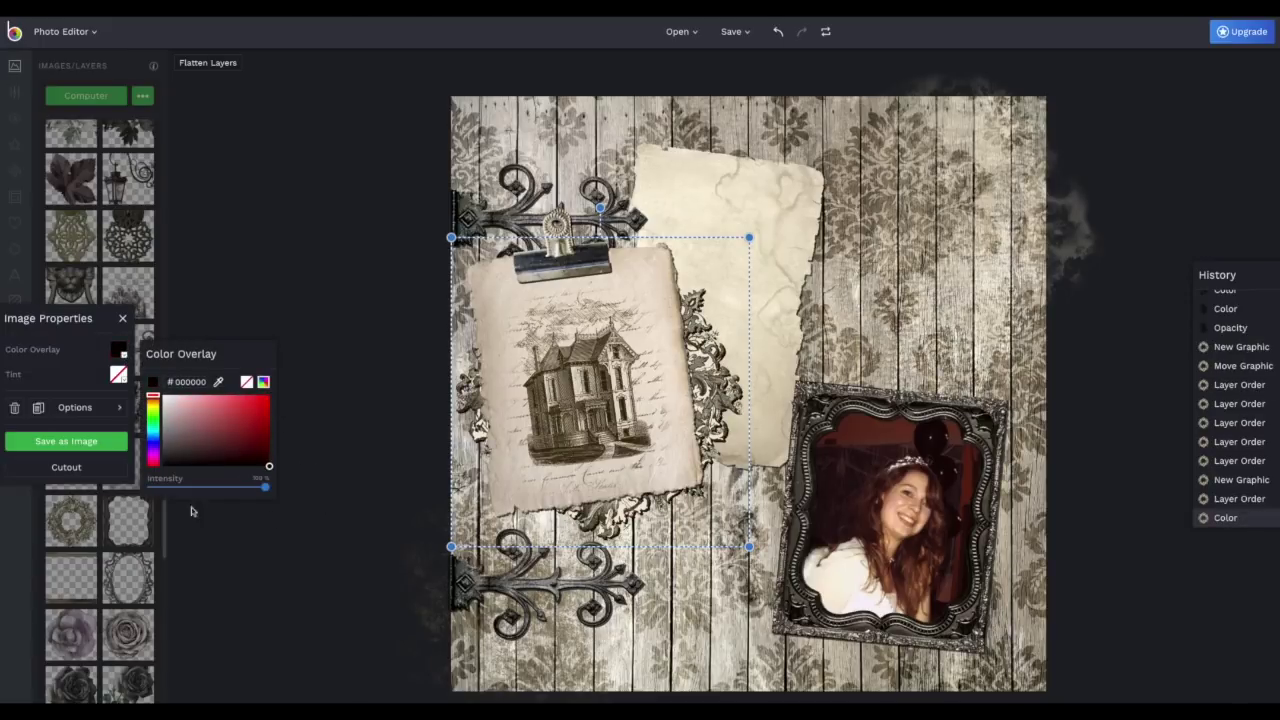
left_click(115, 414)
left_click_drag(258, 407, 206, 405)
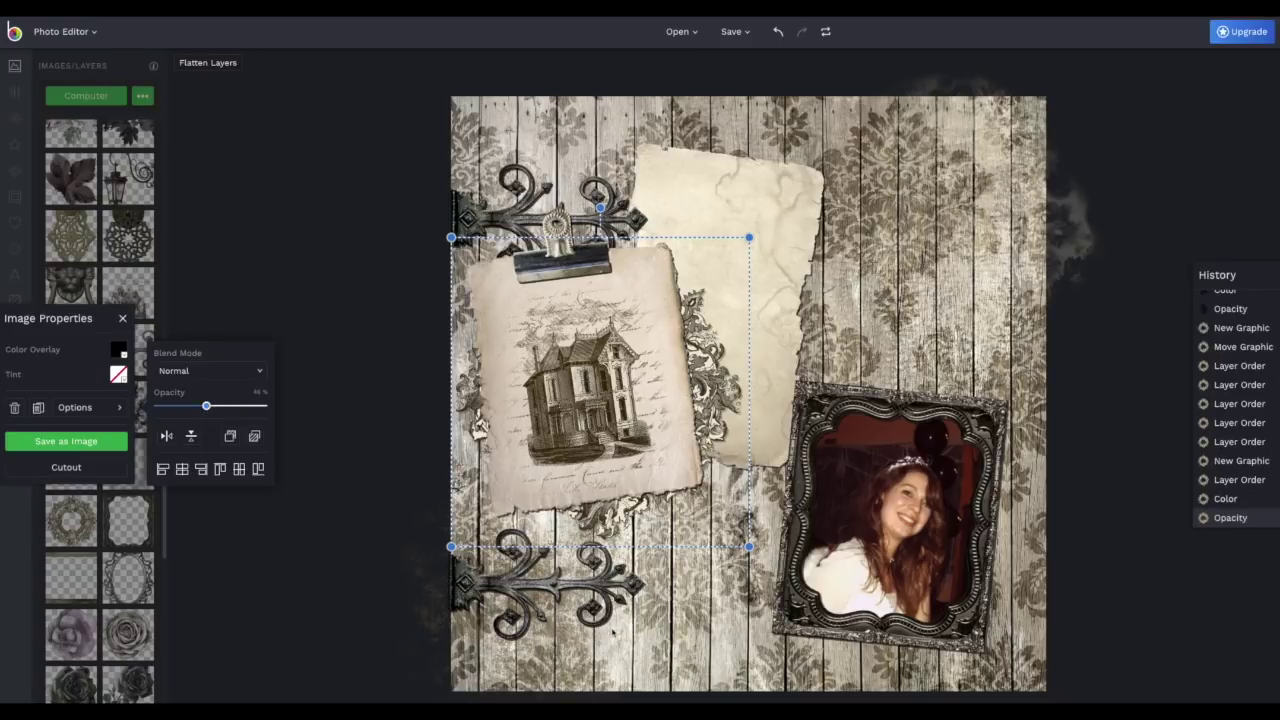
left_click(210, 584)
Step: Add the dark filigree ornament over the framed photo, rotate it slightly clockwise and send it back three layers, behind the photo
scroll(140, 487, "down", 3)
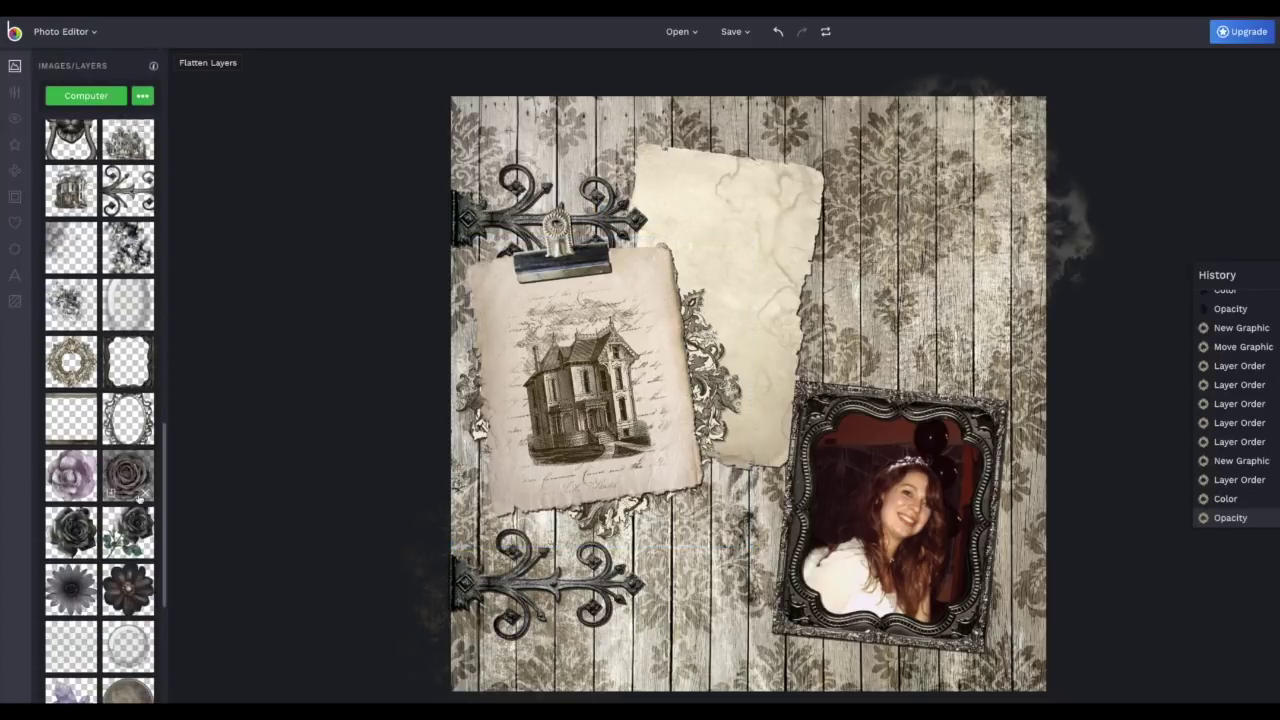
scroll(140, 487, "up", 10)
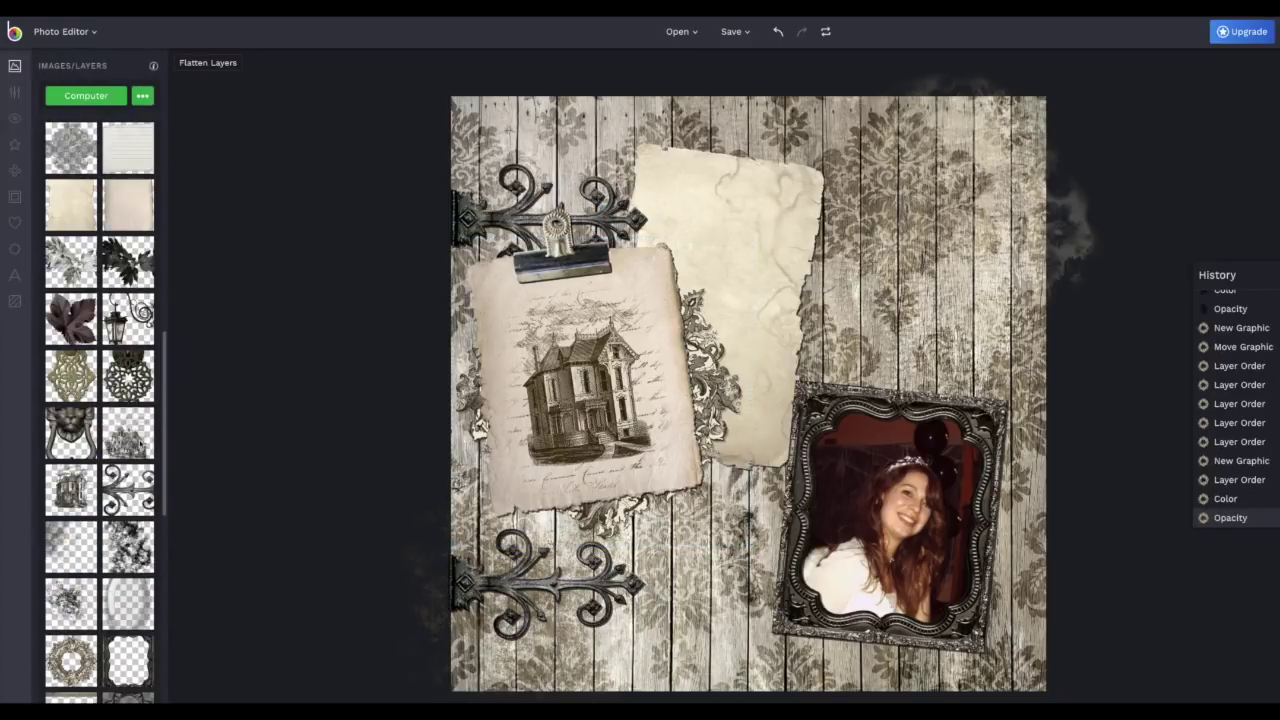
left_click_drag(130, 273, 918, 536)
mouse_move(921, 354)
left_mouse_down()
mouse_move(946, 356)
mouse_move(935, 356)
left_mouse_up()
mouse_move(1020, 537)
left_mouse_down()
mouse_move(1030, 525)
mouse_move(1025, 534)
left_mouse_up()
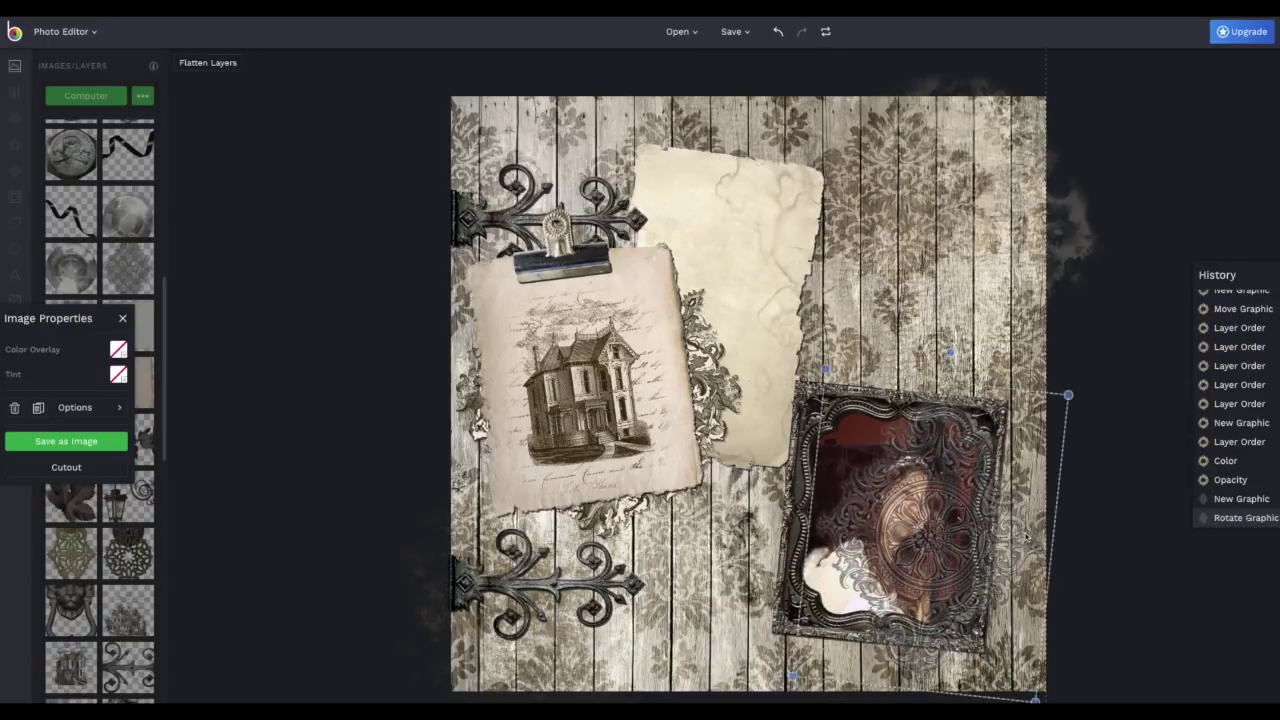
right_click(1027, 536)
left_click(1067, 639)
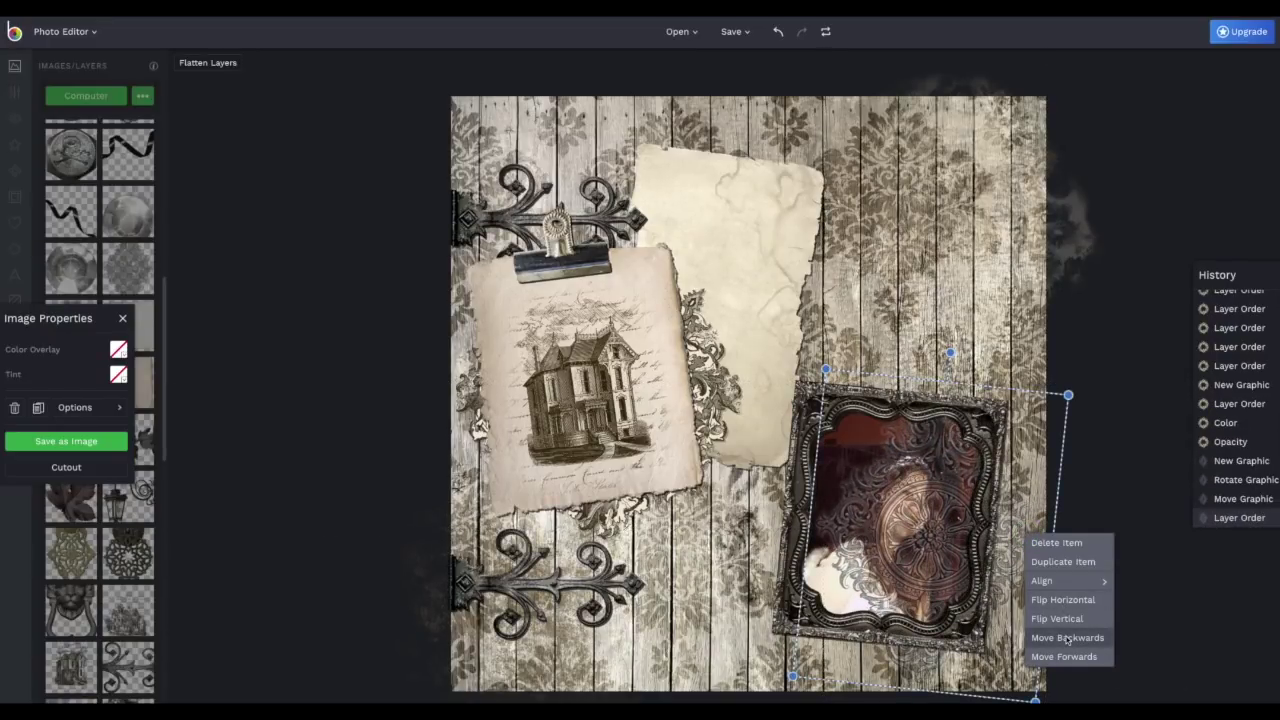
left_click(1067, 639)
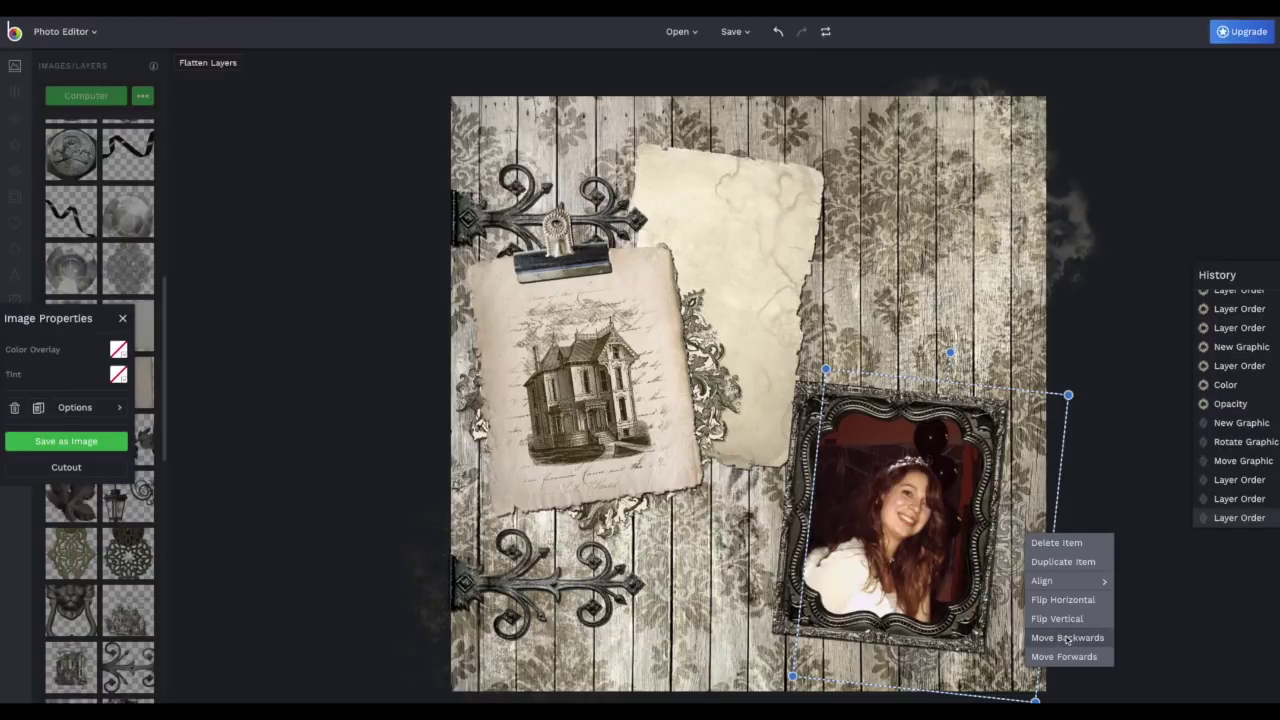
left_click(1121, 669)
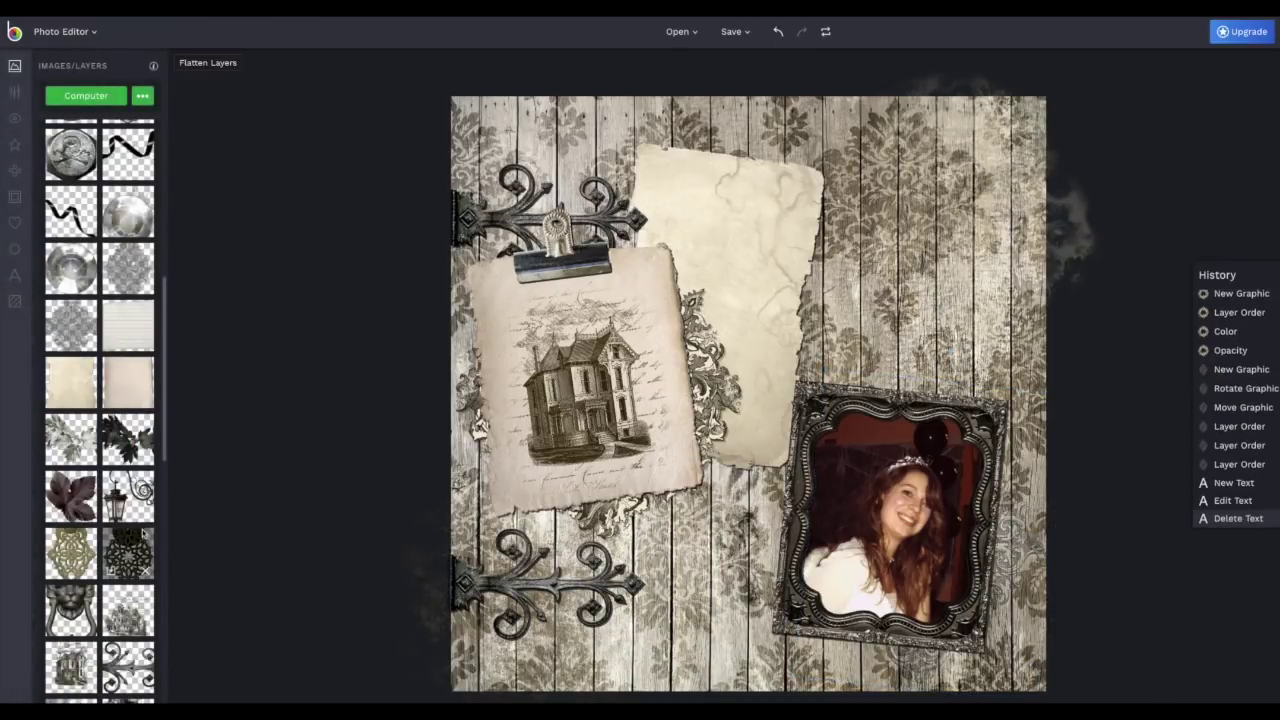
Step: Add the black flower, shrink it and place it on the house paper's upper left corner beside the clip
scroll(145, 524, "down", 5)
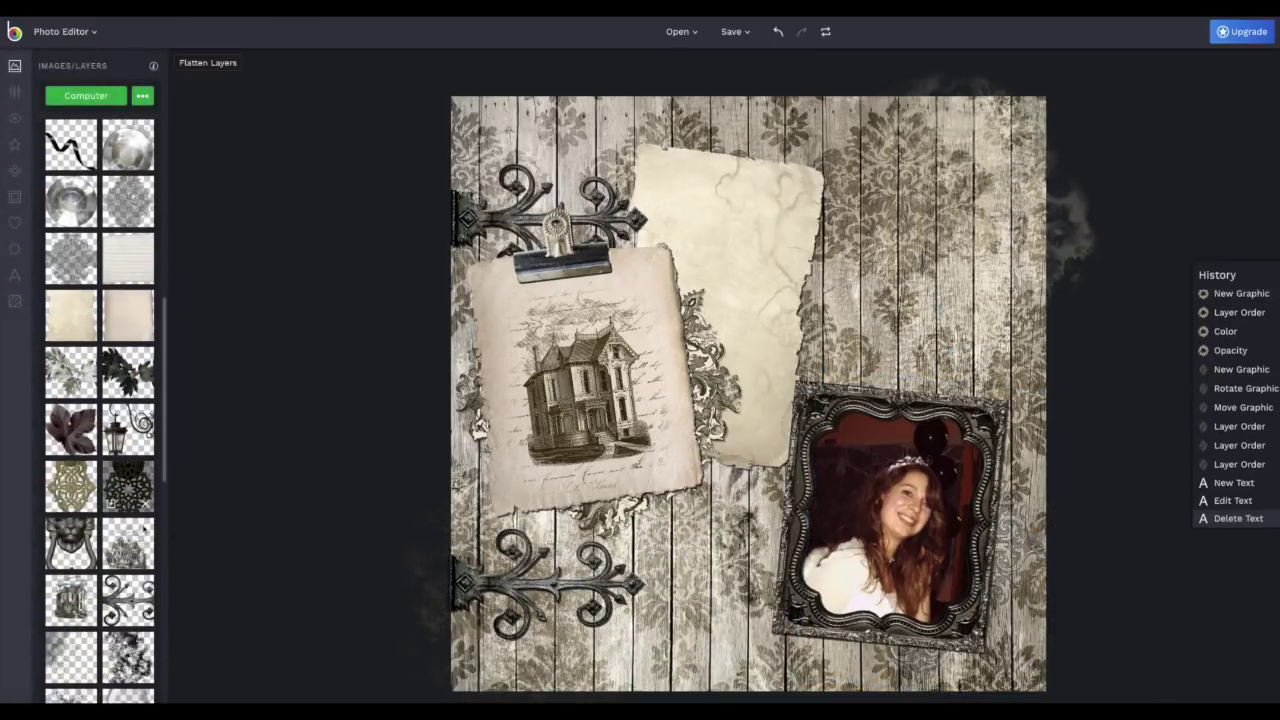
left_click_drag(143, 524, 508, 275)
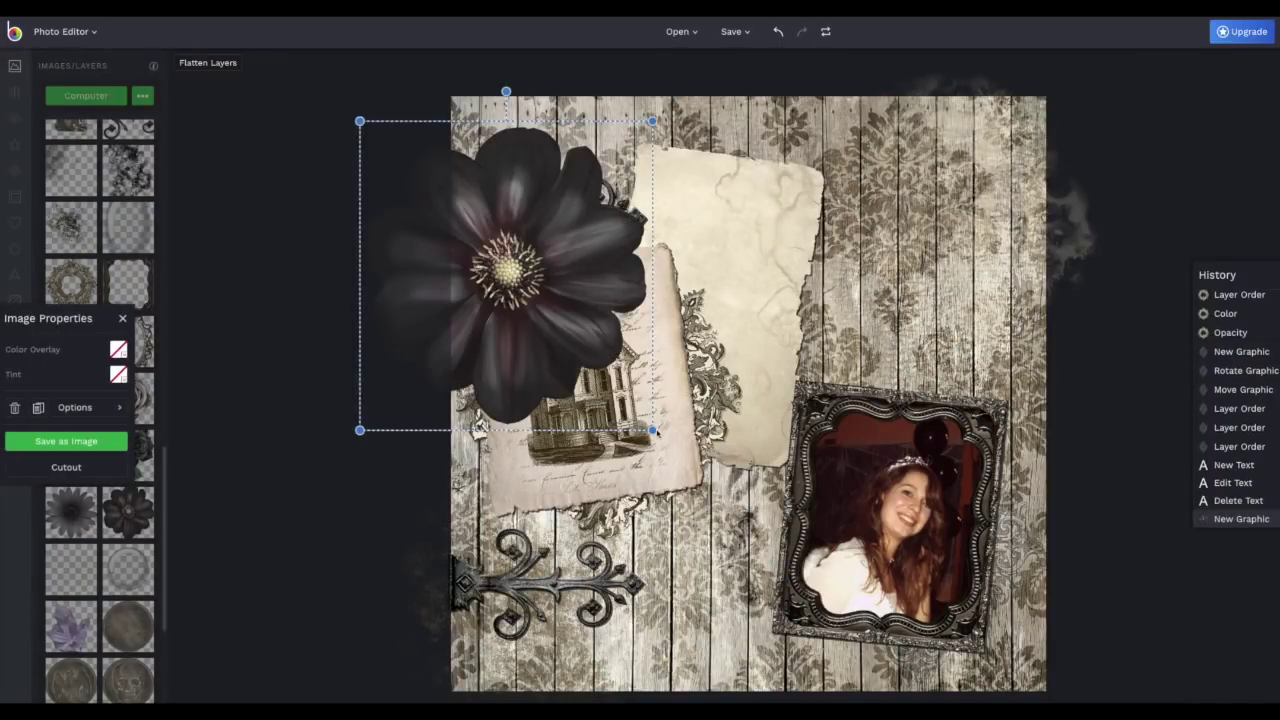
left_click_drag(657, 430, 471, 239)
left_click_drag(465, 186, 594, 302)
left_click_drag(603, 356, 520, 279)
Step: Duplicate the black flower and make the rear copy a shadow with a color overlay and reduced opacity
right_click(520, 277)
left_click(565, 386)
left_click(118, 349)
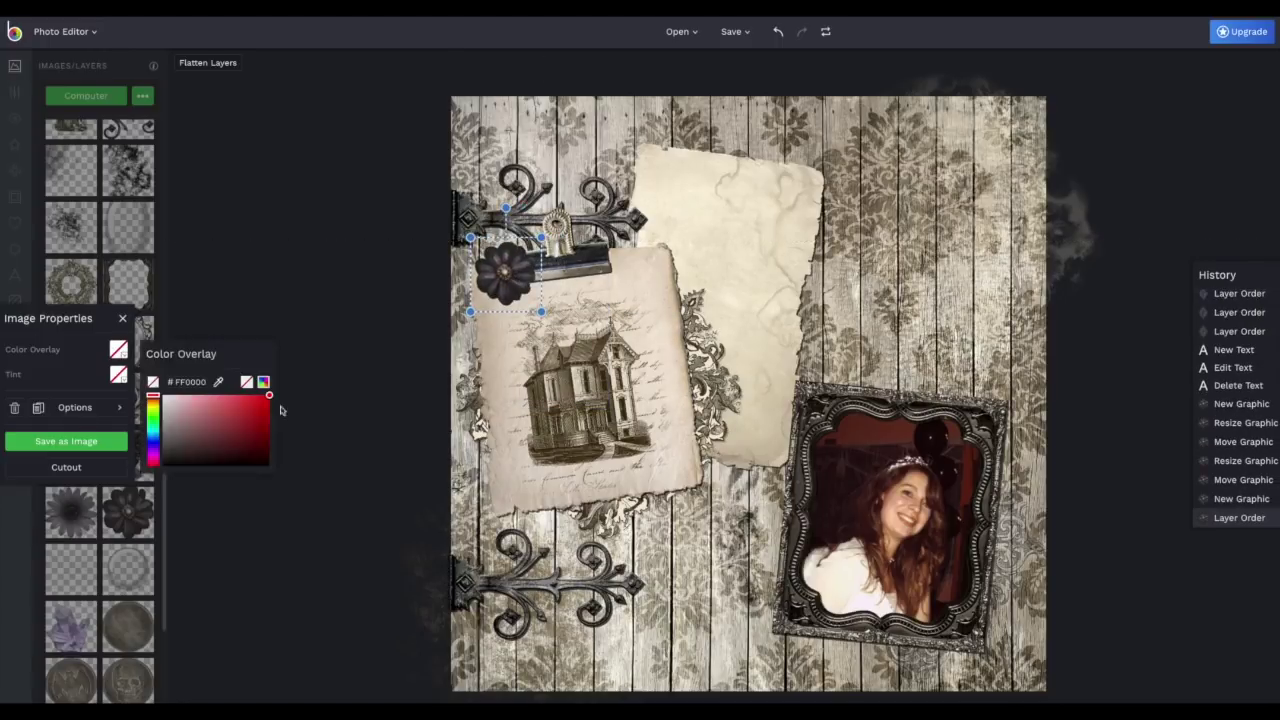
left_click(74, 407)
left_click_drag(265, 404, 224, 405)
left_click(190, 564)
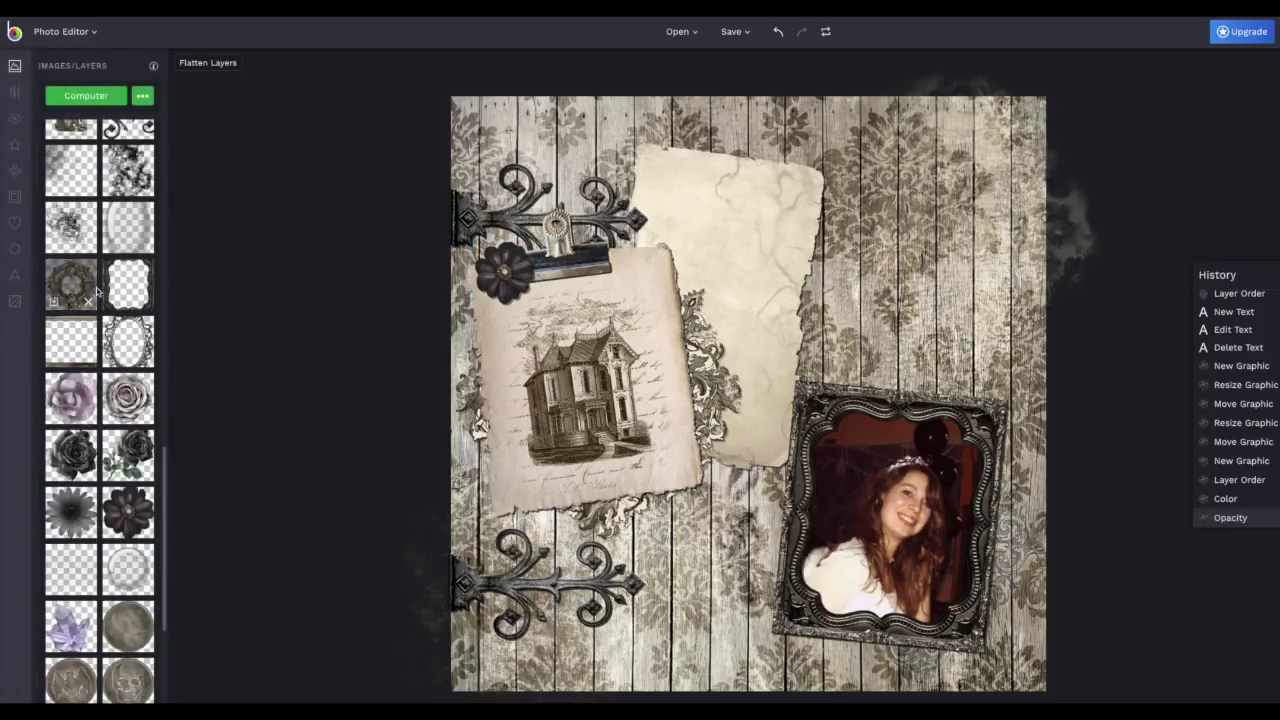
Step: Add the grey-purple daisy, shrink it and place it below the black flower on the house paper's left edge
scroll(96, 290, "down", 5)
left_click(70, 266)
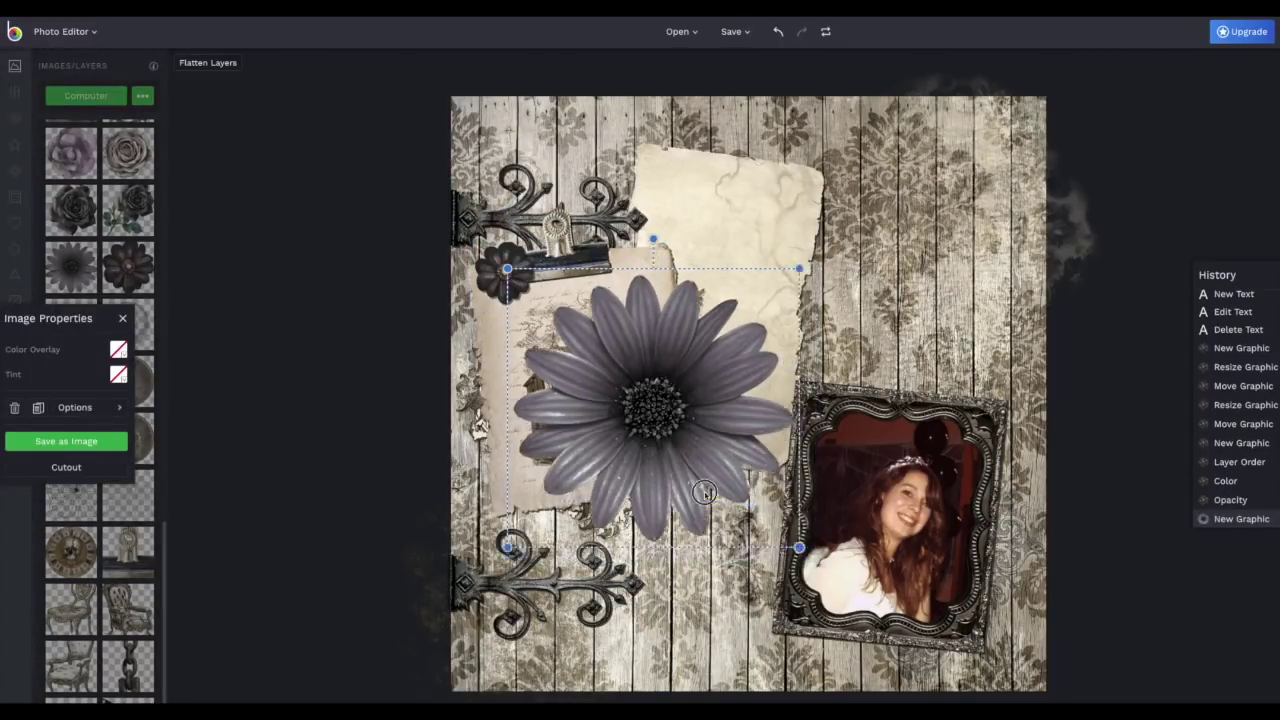
left_click_drag(810, 556, 583, 358)
left_click_drag(570, 318, 525, 374)
left_click_drag(493, 336, 495, 328)
Step: Duplicate the daisy and turn the rear copy into a shadow with a black color overlay and reduced opacity
right_click(495, 328)
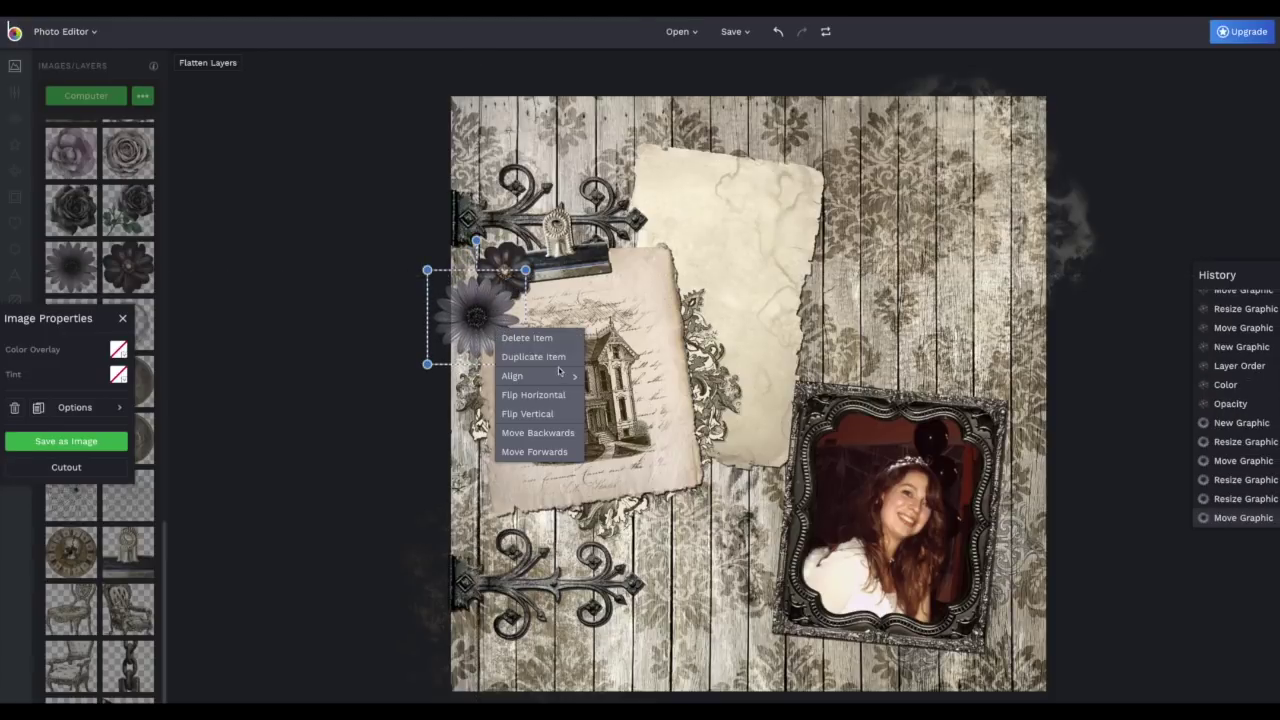
left_click(562, 363)
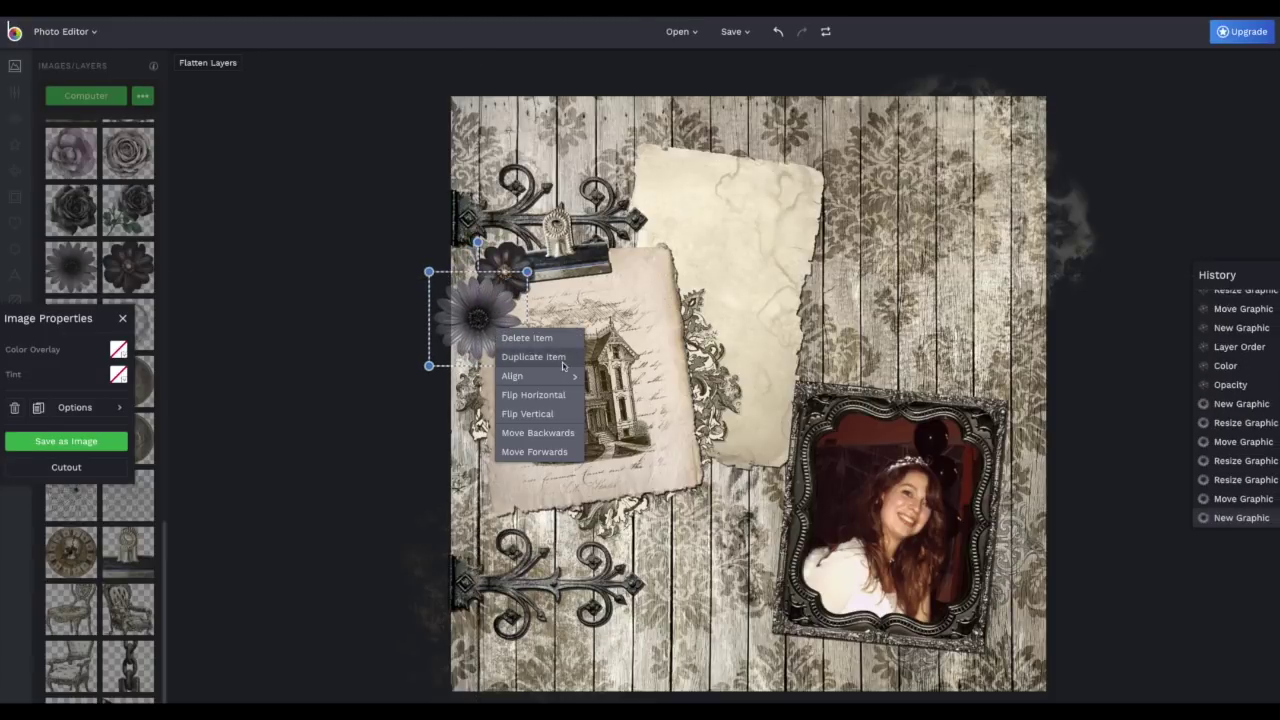
left_click(121, 355)
left_click_drag(220, 431, 352, 521)
left_click(97, 404)
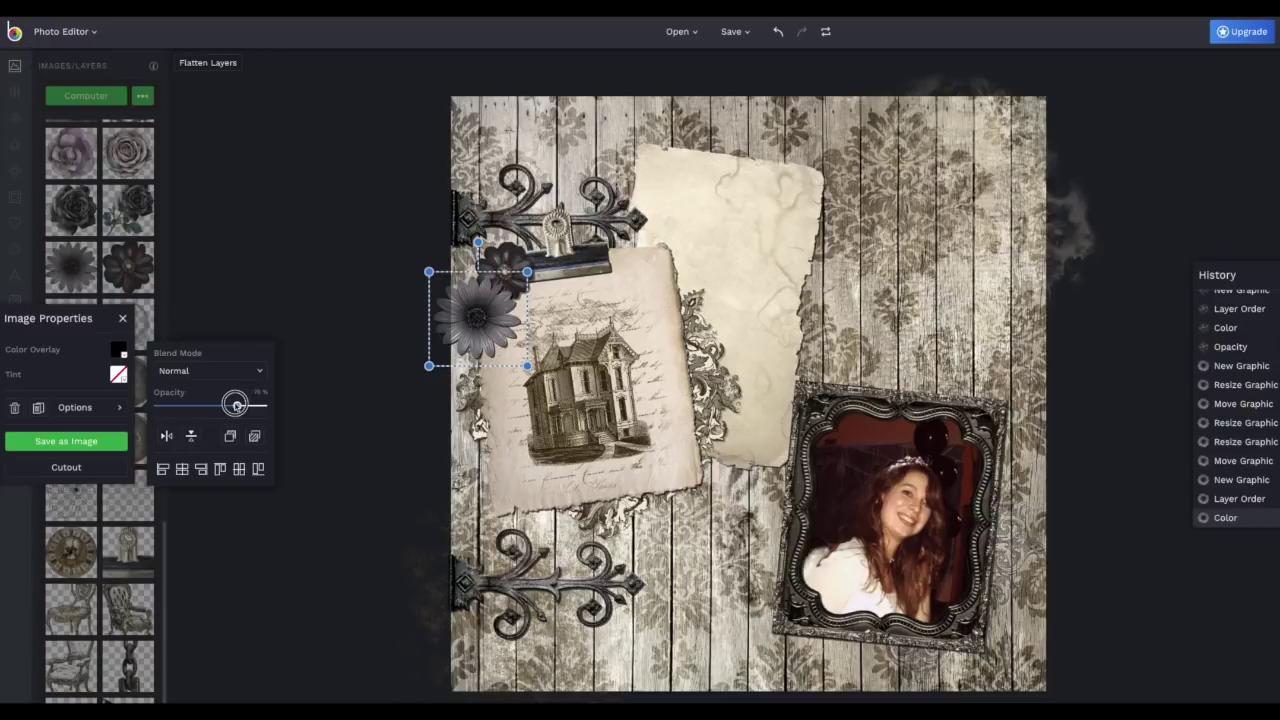
left_click(237, 405)
left_click(202, 545)
Step: Add the diamond-shaped metal stud, shrink it, rotate it about 15° clockwise and place it just below the daisy
scroll(129, 326, "up", 6)
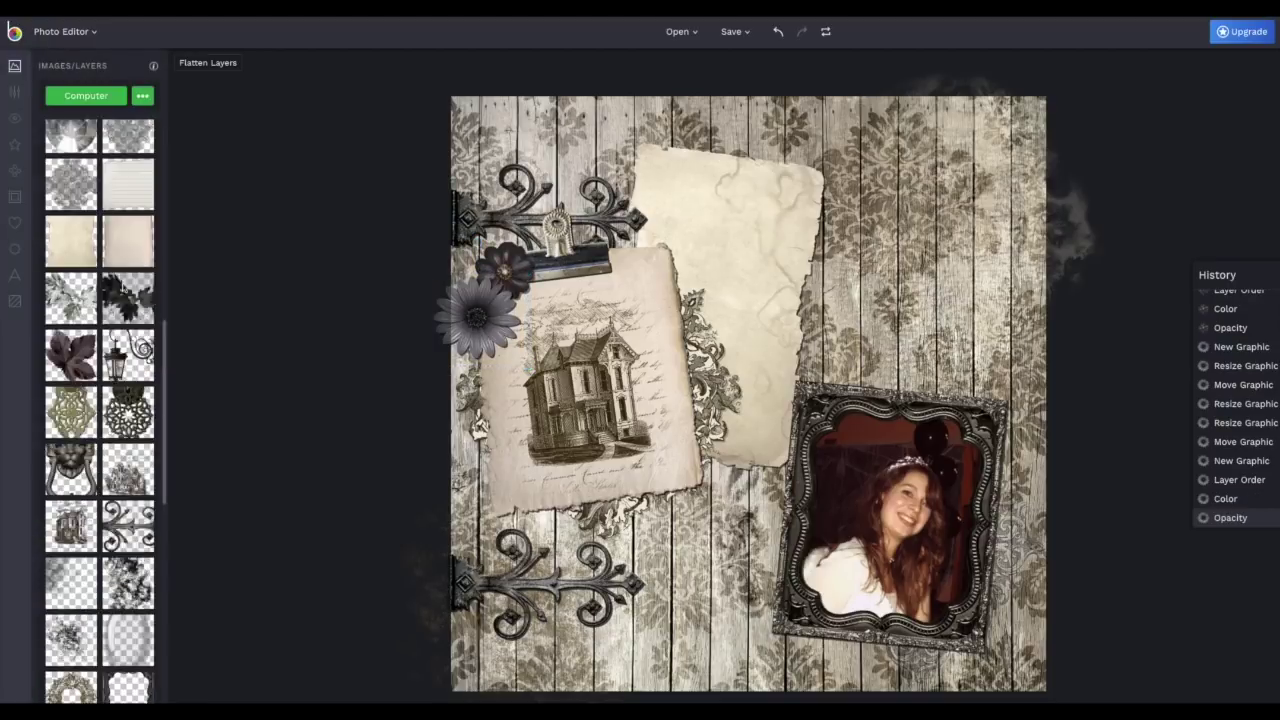
scroll(117, 258, "up", 4)
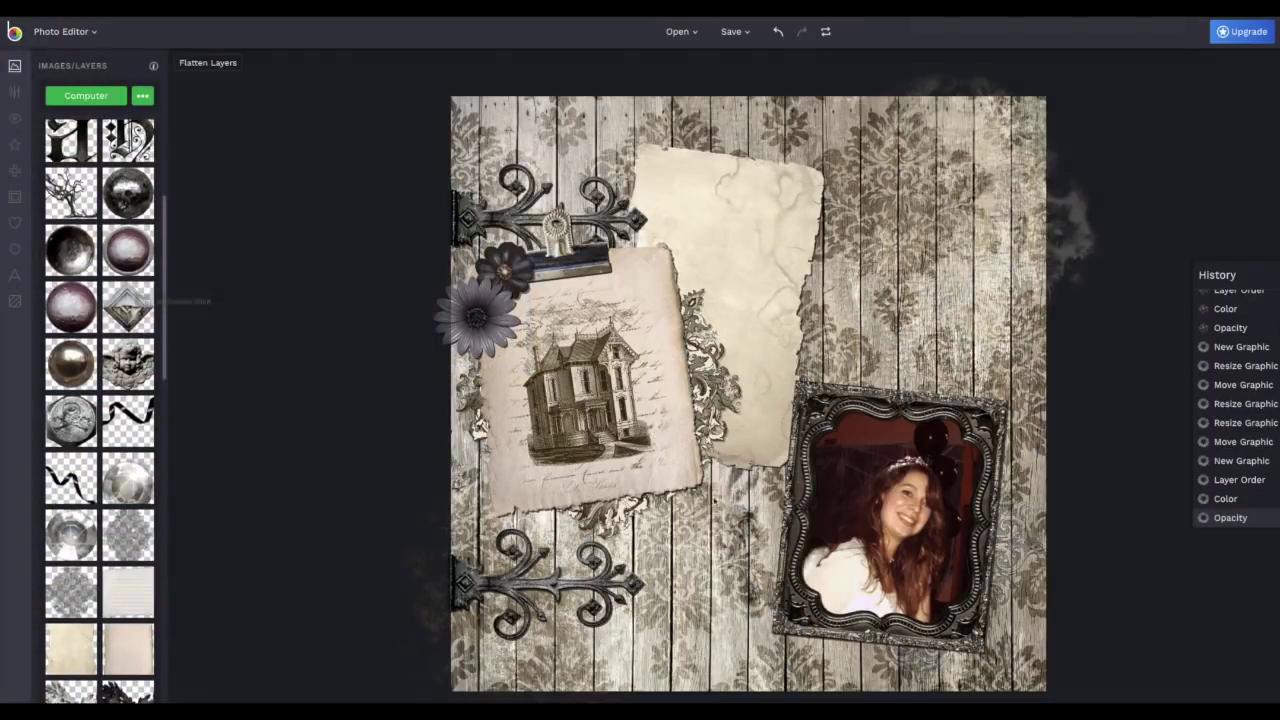
double_click(130, 300)
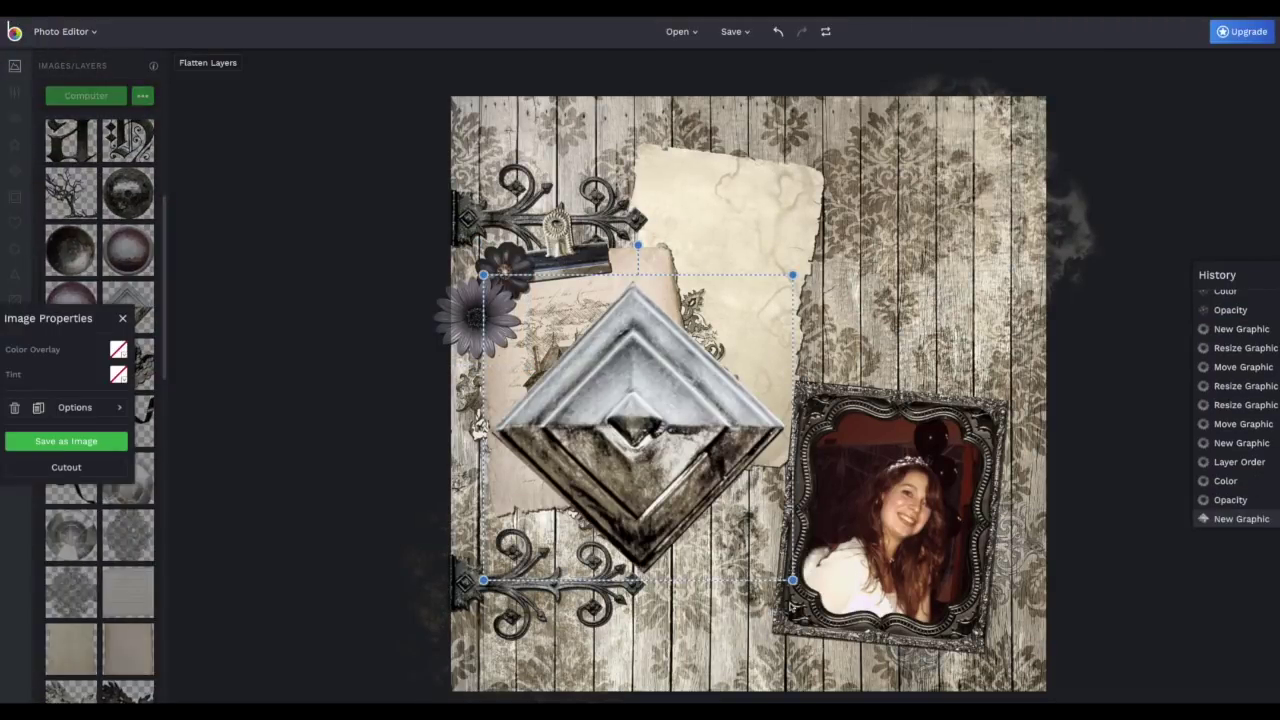
left_click_drag(786, 576, 548, 332)
left_click_drag(518, 250, 545, 262)
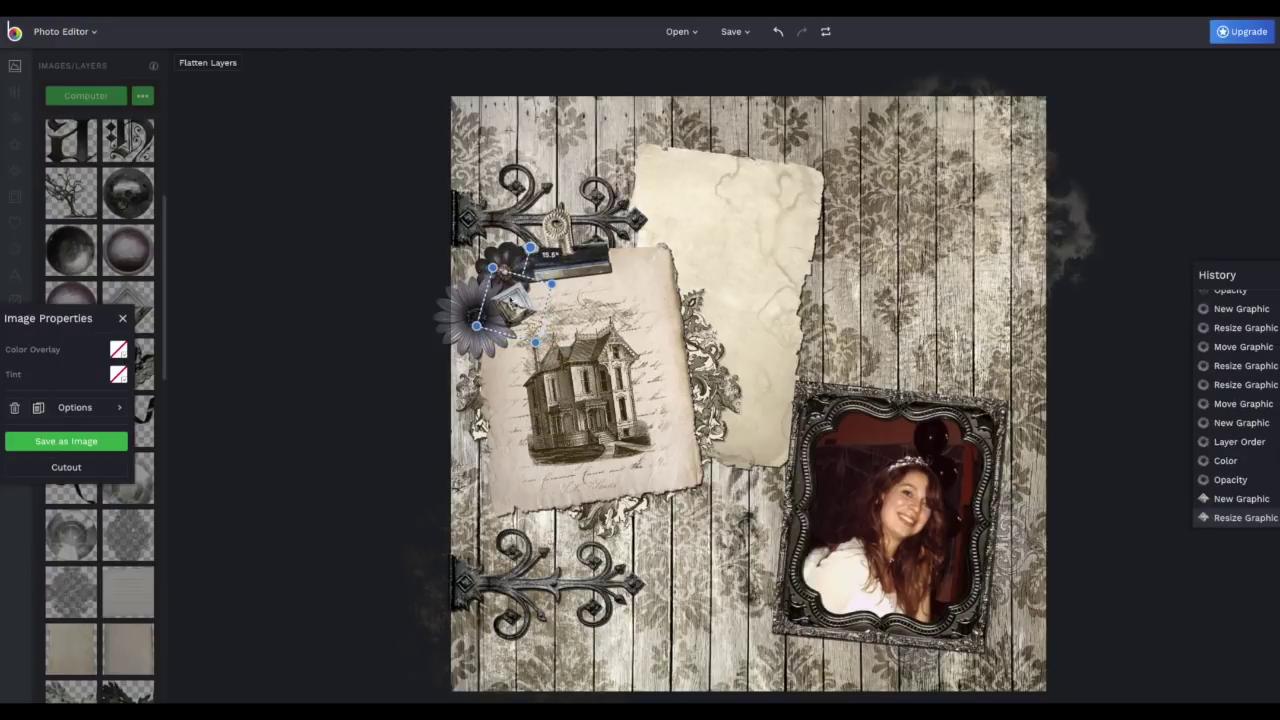
left_click_drag(521, 313, 496, 362)
Step: Duplicate the diamond stud, send the copy back one layer and make it a shadow with a black color overlay and adjusted opacity
right_click(498, 362)
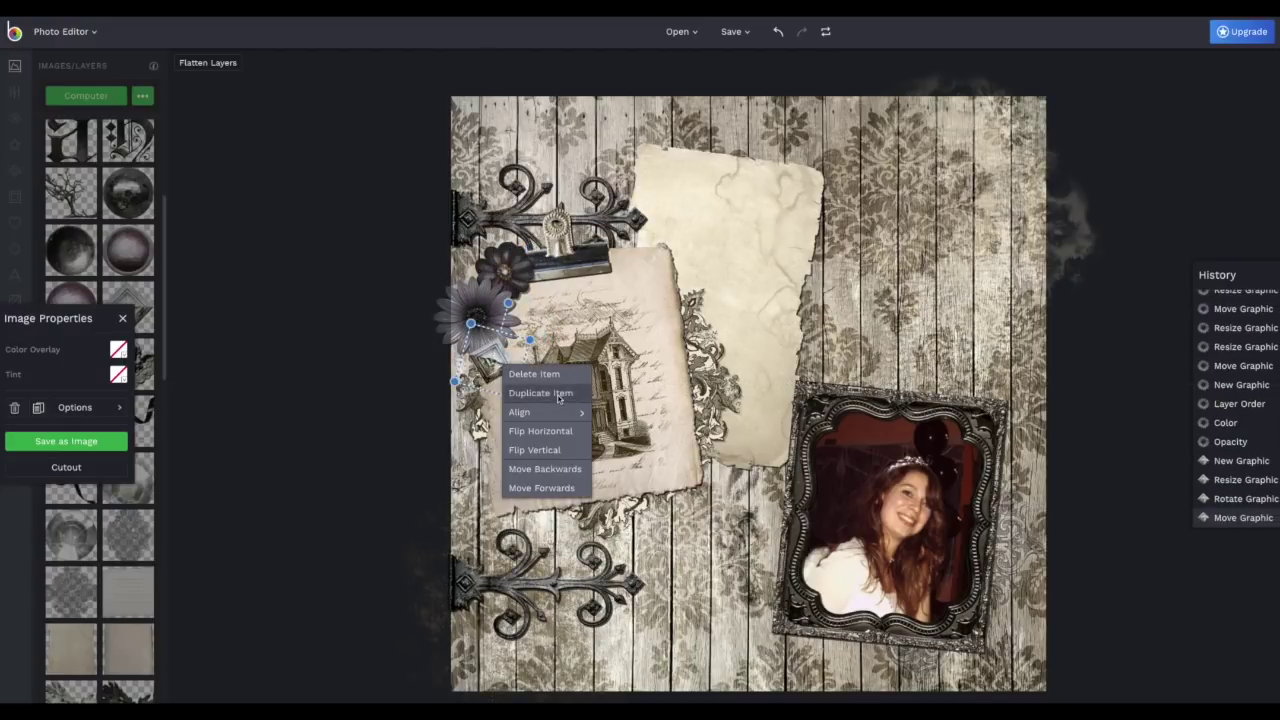
left_click(562, 394)
right_click(500, 362)
left_click(542, 469)
left_click(119, 350)
left_click(268, 465)
left_click(99, 407)
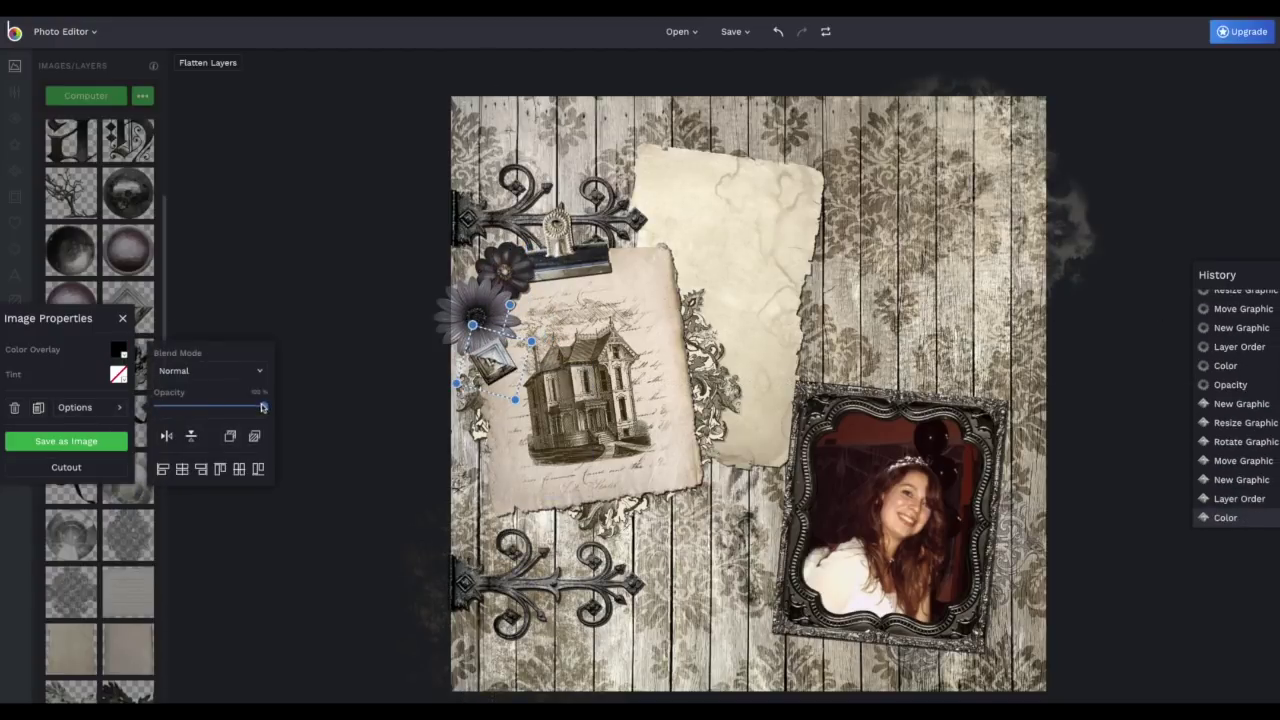
left_click_drag(237, 403, 263, 405)
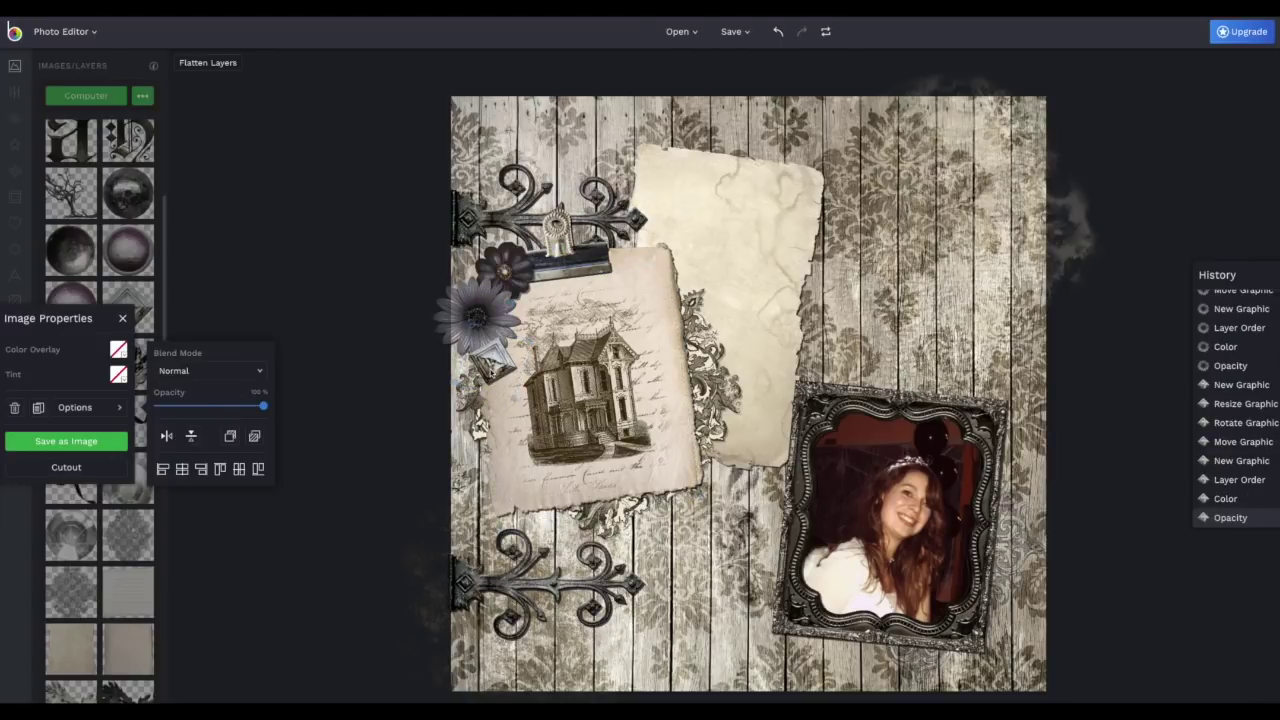
left_click(256, 303)
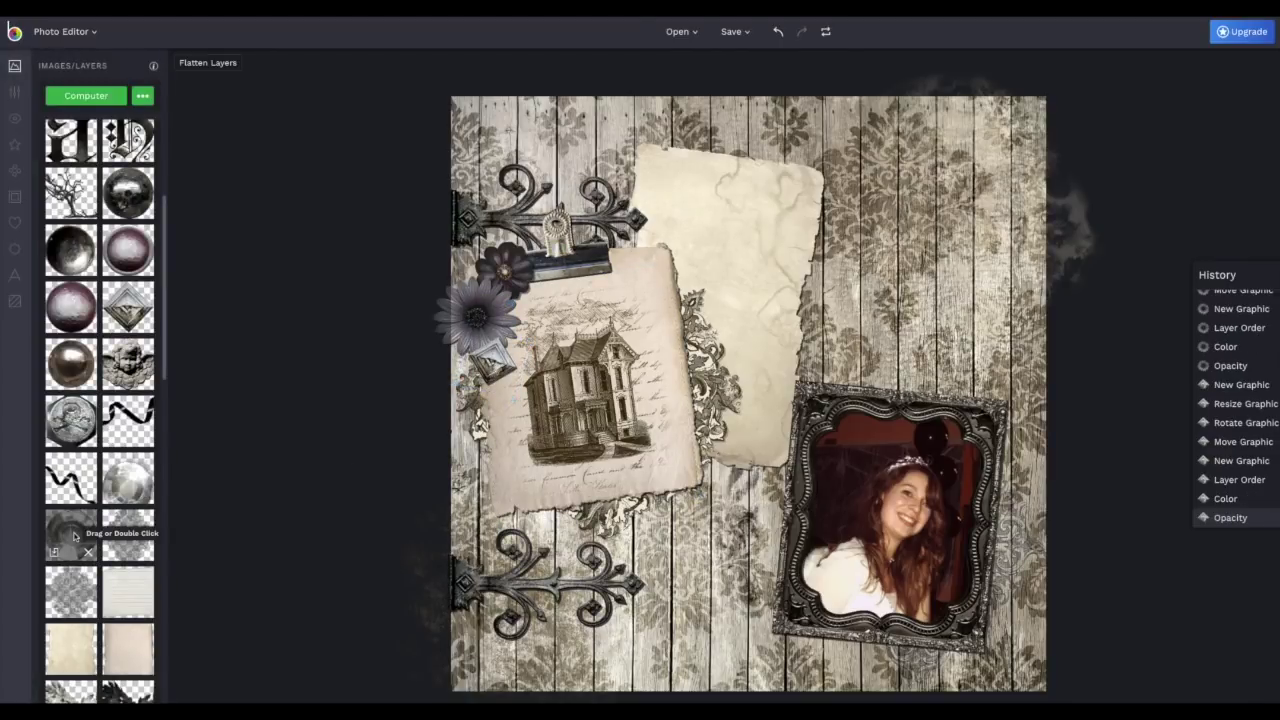
Step: Add the silver orb, shrink it to a small bead and center it on the daisy
left_click_drag(128, 478, 789, 372)
left_click_drag(902, 222, 492, 292)
left_click_drag(474, 314, 486, 318)
key("Left")
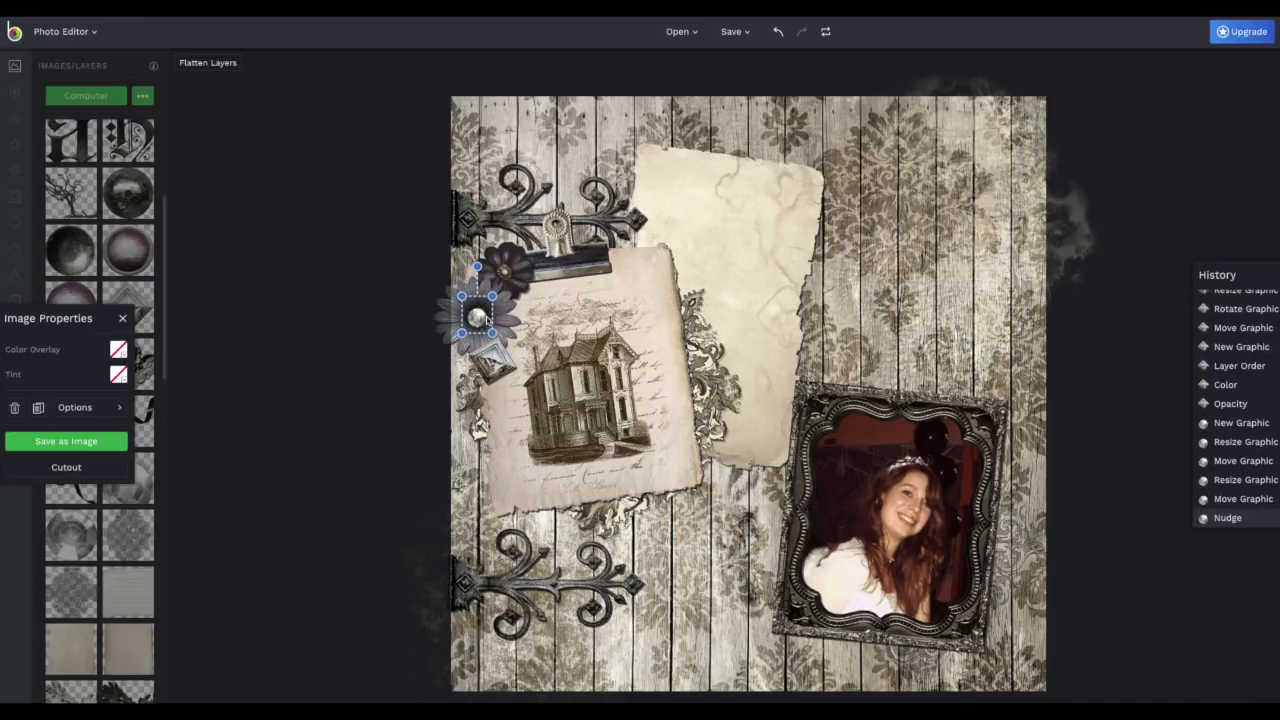
left_click(913, 287)
Step: Add the silver leaf spray, tilt it slightly counterclockwise, shrink it and place it across the house paper's lower edge
scroll(71, 250, "down", 5)
left_click(74, 174)
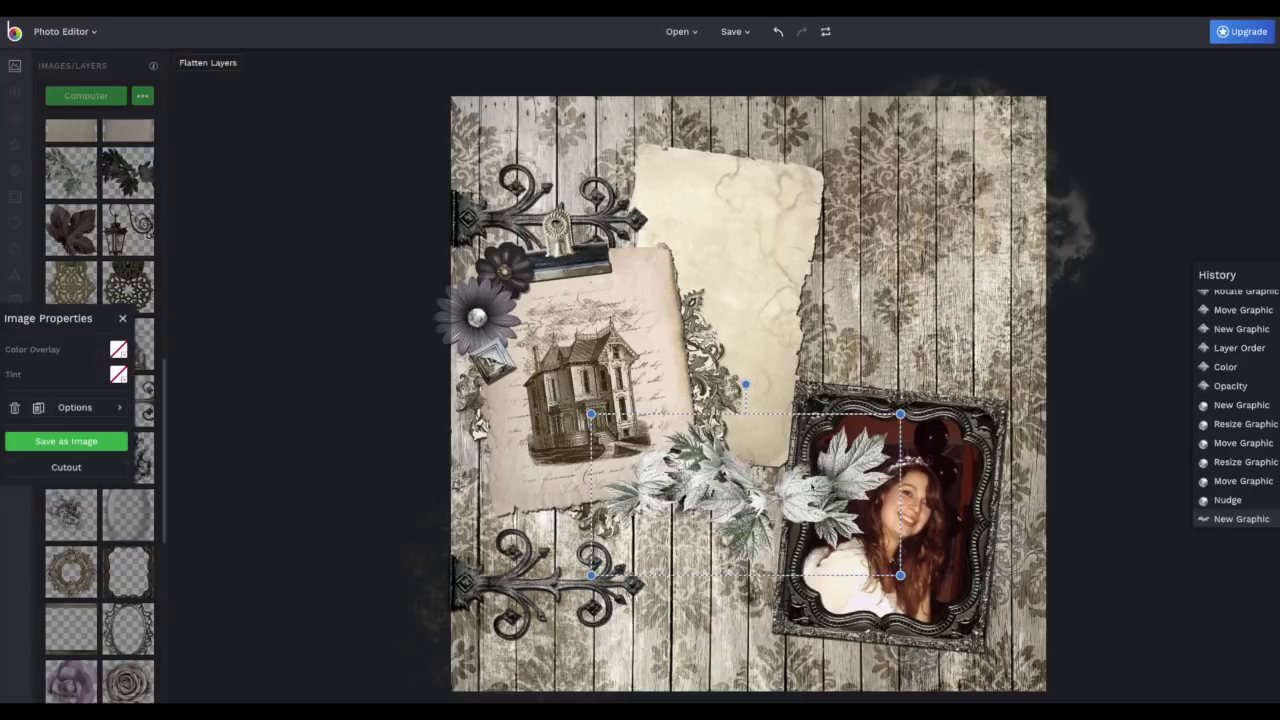
left_click_drag(777, 505, 625, 518)
left_click_drag(596, 396, 585, 397)
left_click_drag(742, 413, 708, 436)
left_click_drag(676, 502, 683, 491)
Step: Duplicate the silver leaf spray and make the rear copy a shadow with a black color overlay and reduced opacity
right_click(682, 490)
left_click(720, 592)
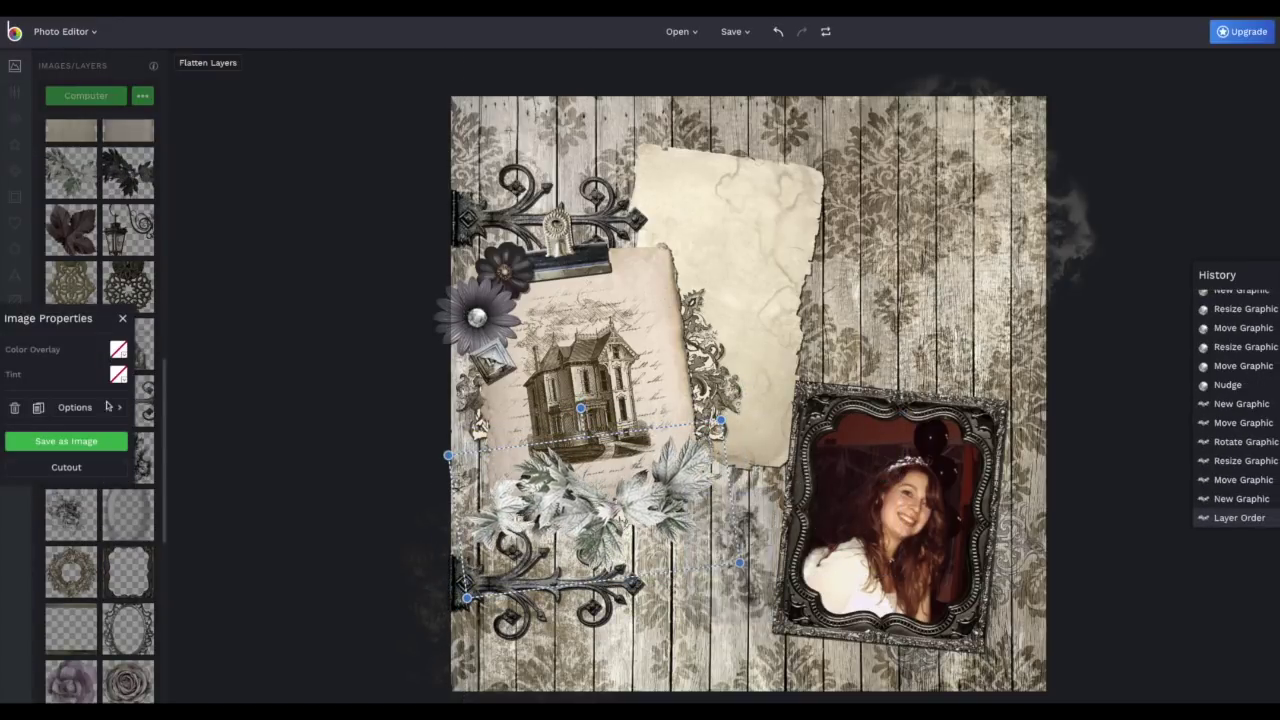
left_click(118, 349)
left_click(236, 438)
left_click(75, 407)
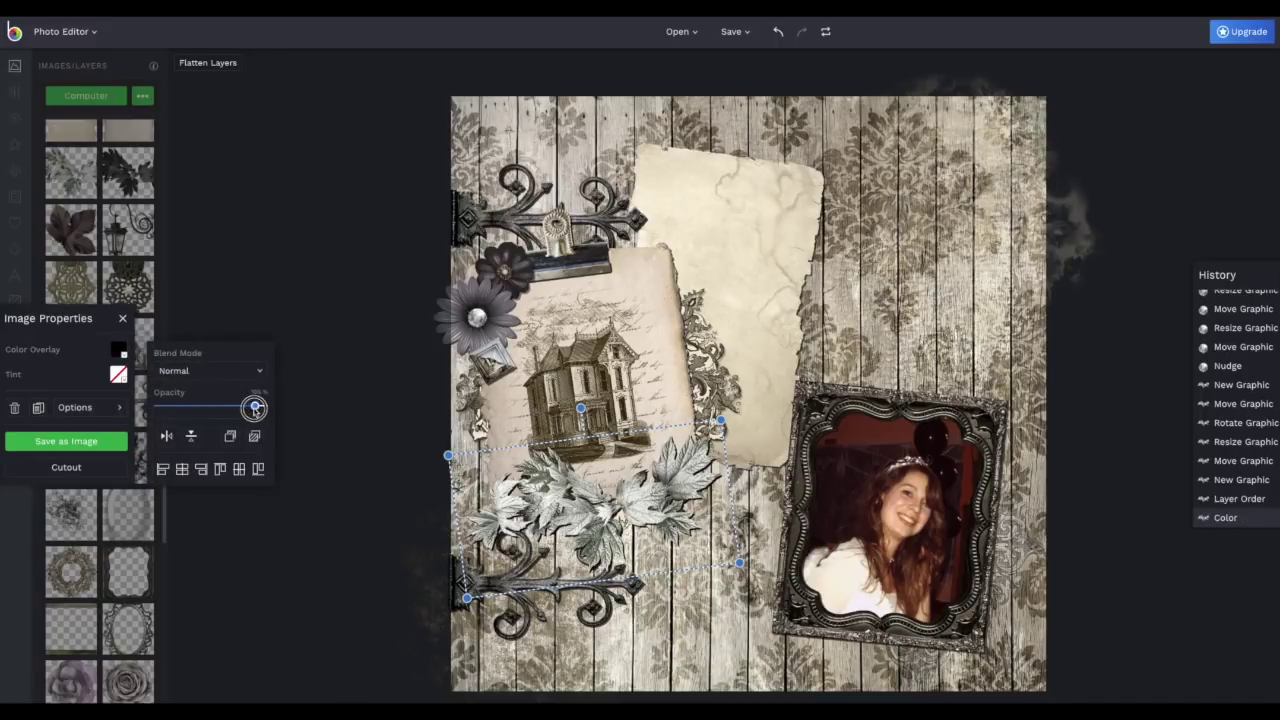
left_click_drag(249, 405, 212, 405)
left_click(122, 318)
Step: Add the black-and-white butterfly, shrink it and place it on the right half of the silver leaf spray
scroll(112, 388, "down", 10)
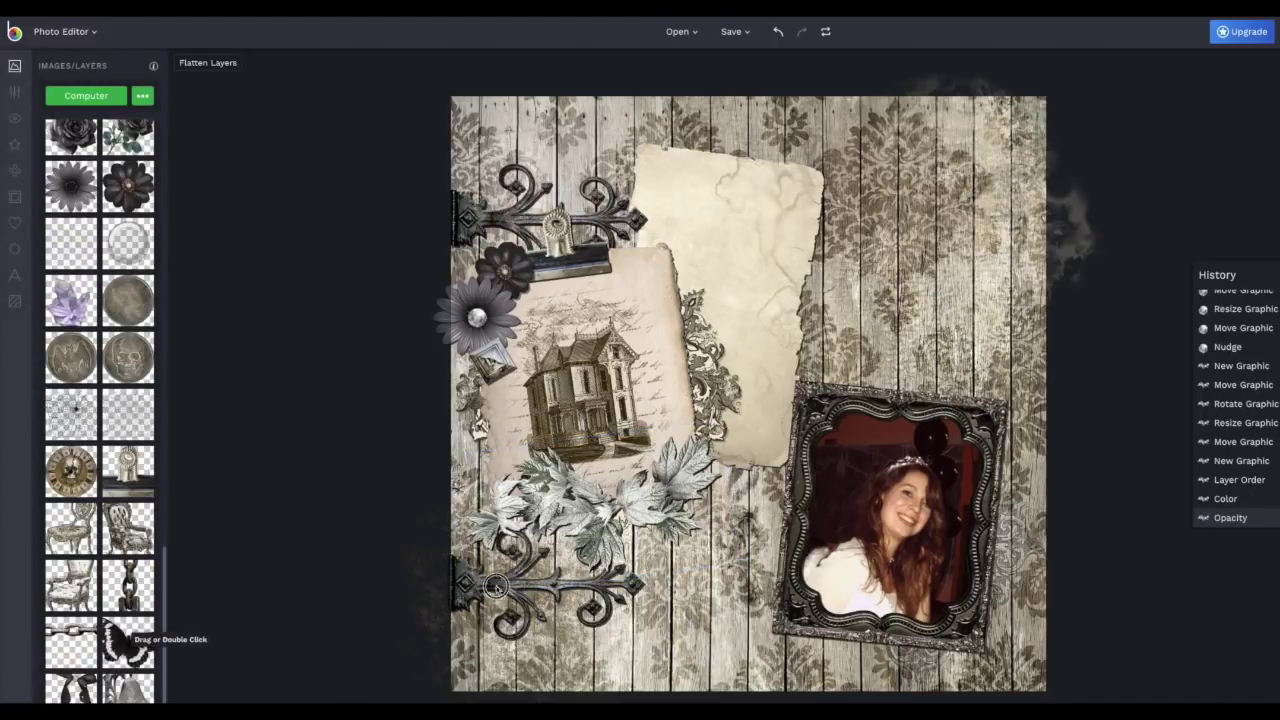
left_click_drag(124, 636, 749, 497)
left_click_drag(844, 400, 664, 523)
left_click_drag(645, 549, 706, 456)
left_click_drag(678, 504, 682, 505)
Step: Duplicate the butterfly, send the copy back one layer and make it a shadow with a black color overlay and reduced opacity
right_click(682, 505)
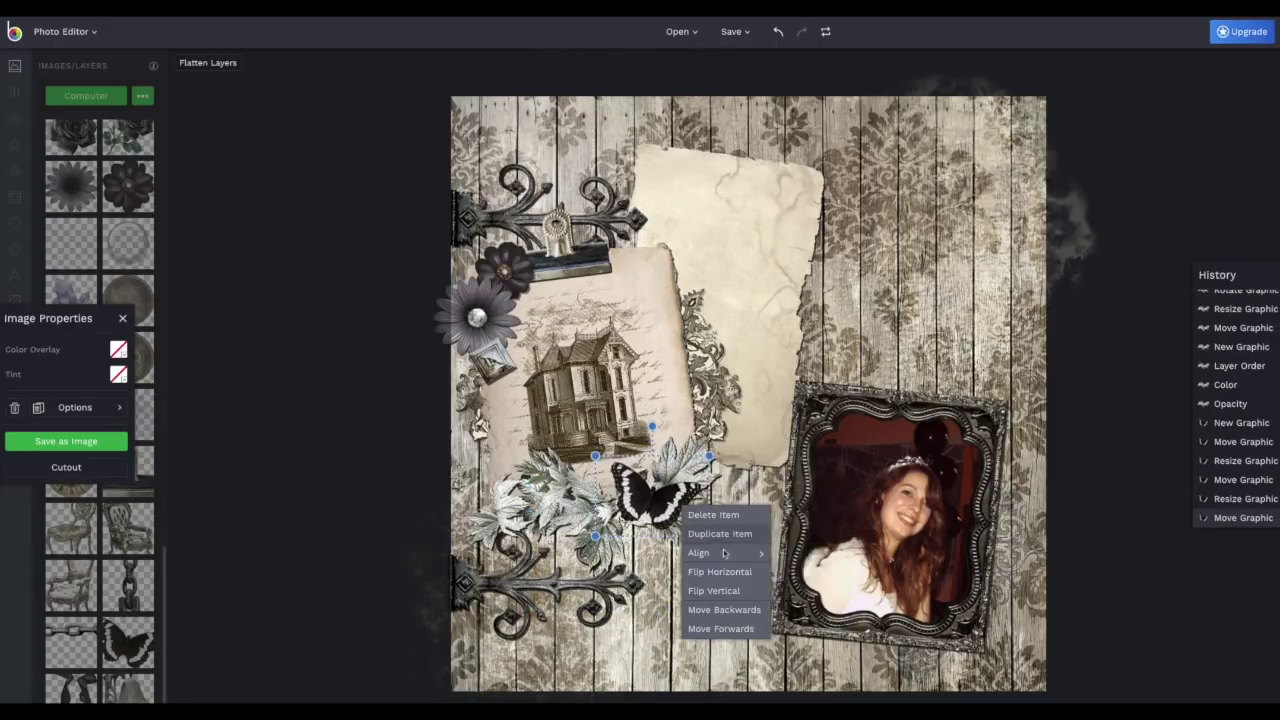
left_click(720, 534)
right_click(679, 507)
left_click(724, 610)
left_click(118, 350)
left_click_drag(249, 434, 256, 480)
left_click(90, 408)
left_click_drag(262, 406, 227, 405)
left_click(712, 563)
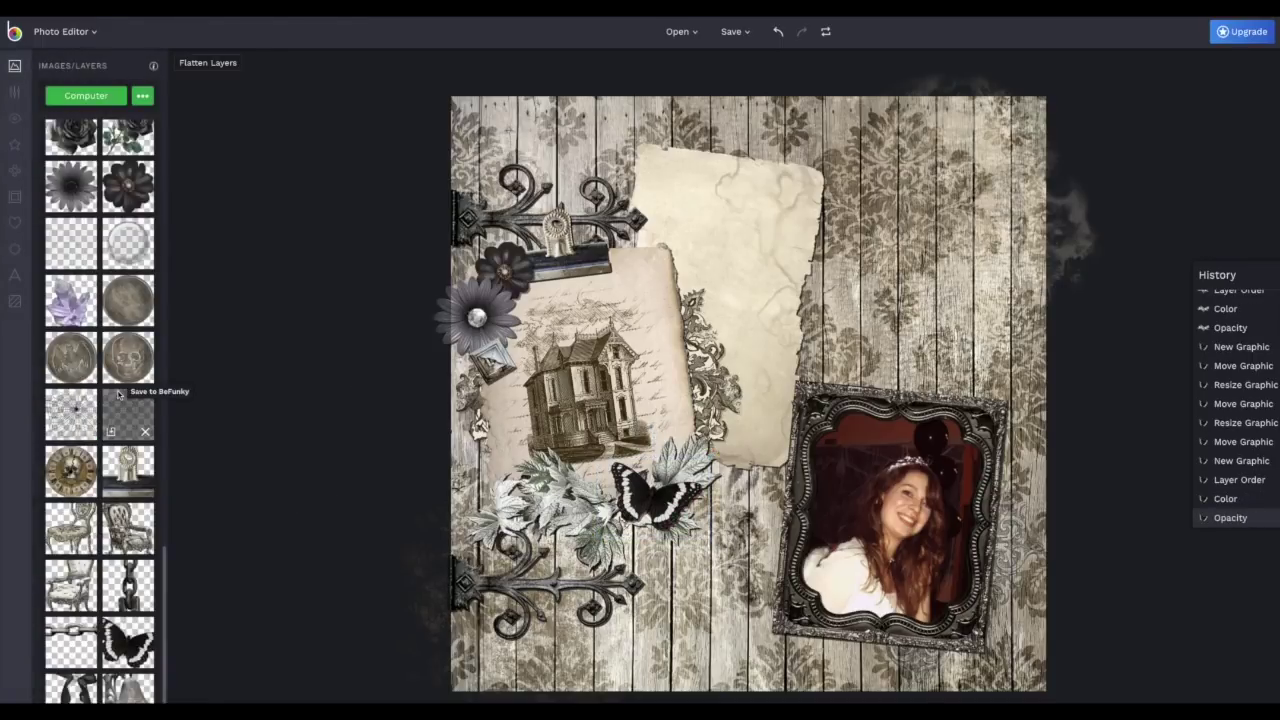
Step: Add the dark leaf spray, turn it upside down, shrink it and angle it along the top edge of the photo frame
scroll(118, 393, "up", 6)
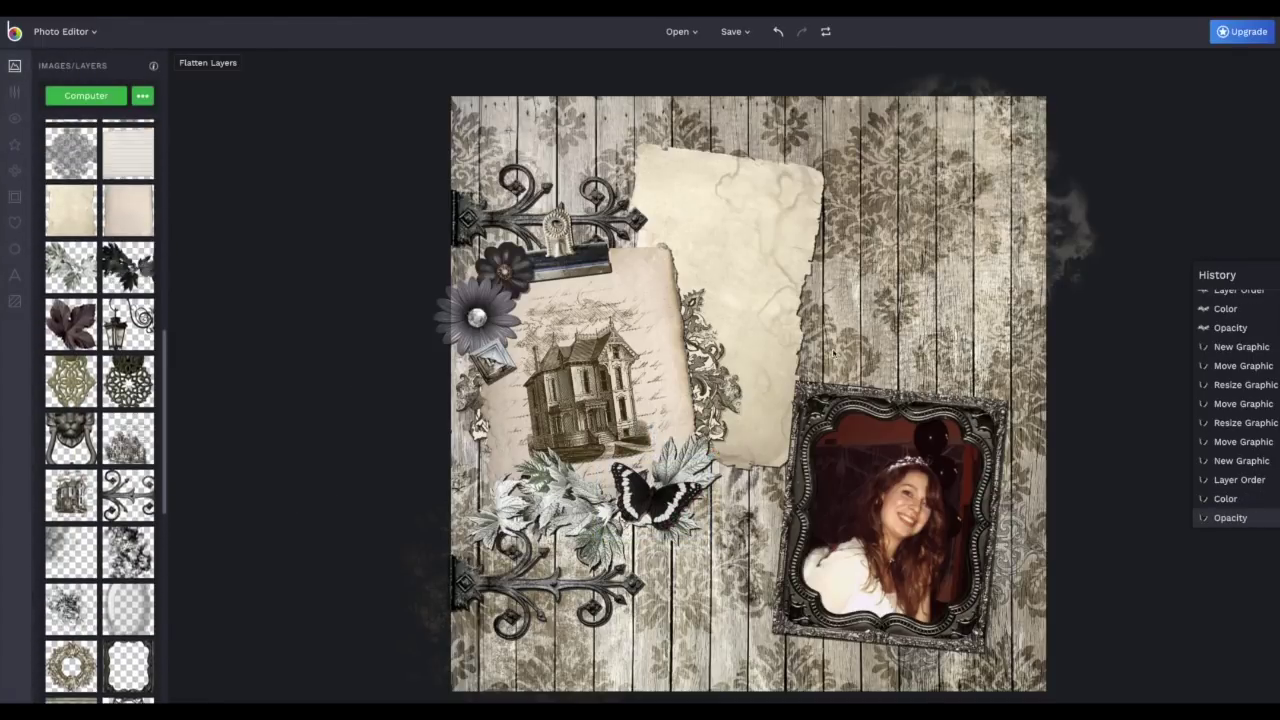
left_click(128, 266)
left_click_drag(845, 452, 841, 453)
left_click_drag(830, 380, 895, 411)
left_click_drag(739, 457, 775, 440)
left_click_drag(995, 385, 994, 395)
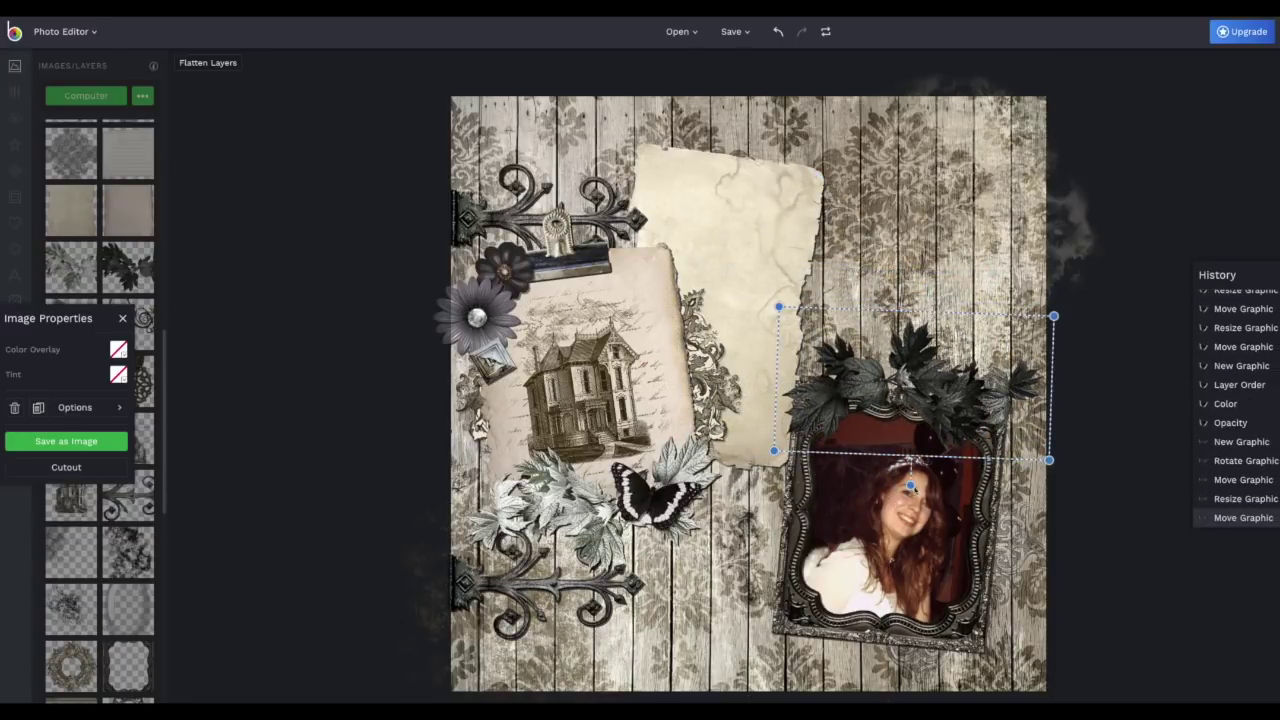
left_click_drag(912, 487, 901, 487)
left_click_drag(949, 402, 946, 416)
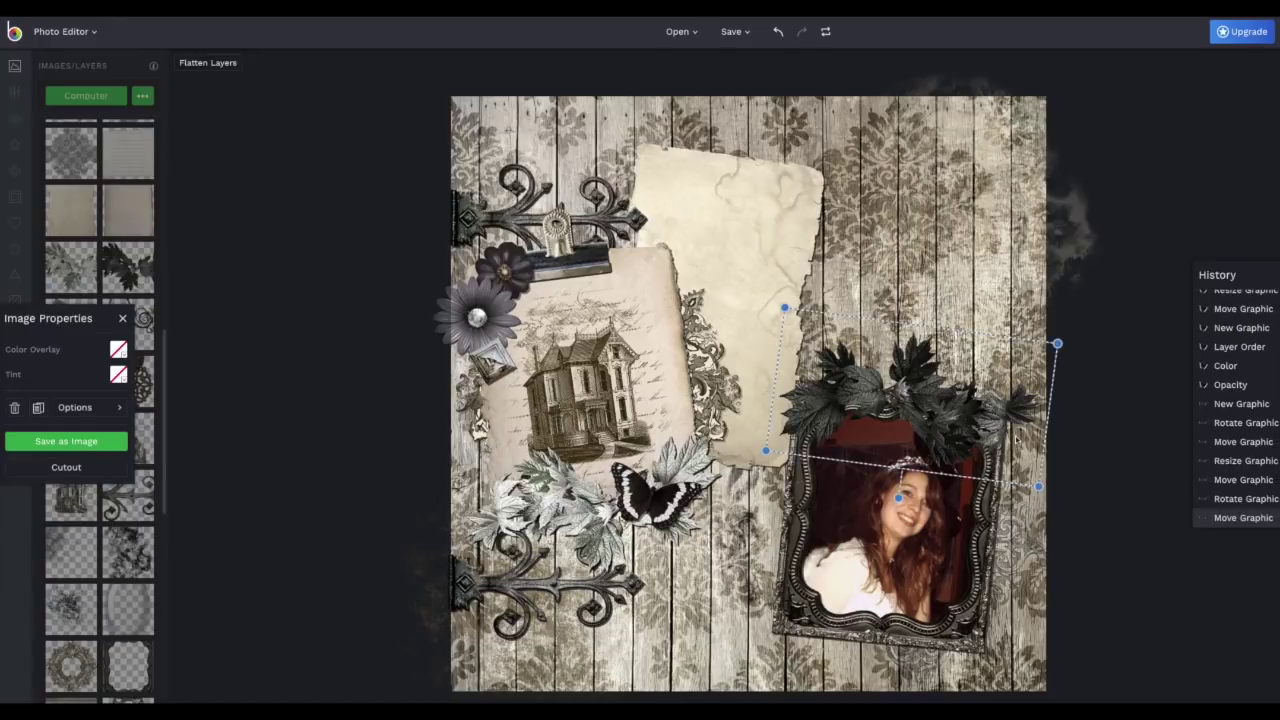
left_click_drag(904, 497, 900, 499)
Step: Duplicate the dark leaf spray, send the copy back one layer and give it a black color overlay as a shadow
right_click(957, 410)
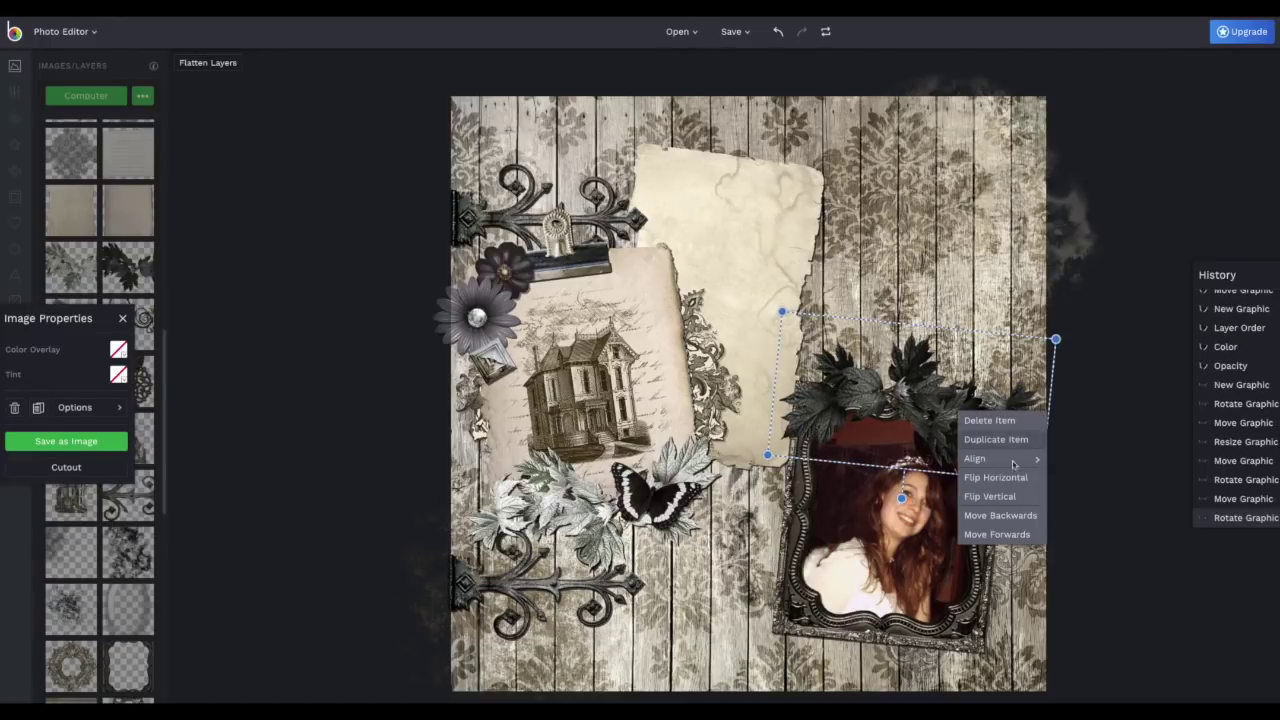
left_click(1000, 515)
left_click(118, 349)
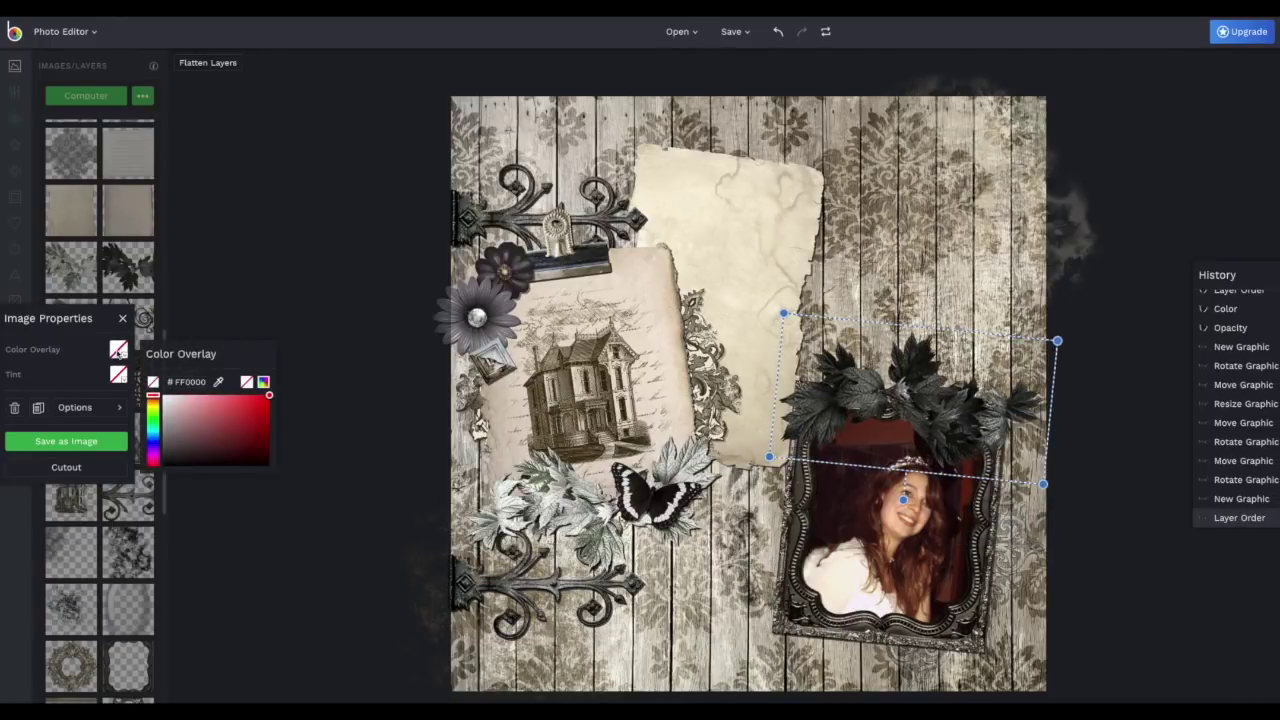
left_click_drag(355, 526, 355, 526)
left_click(77, 407)
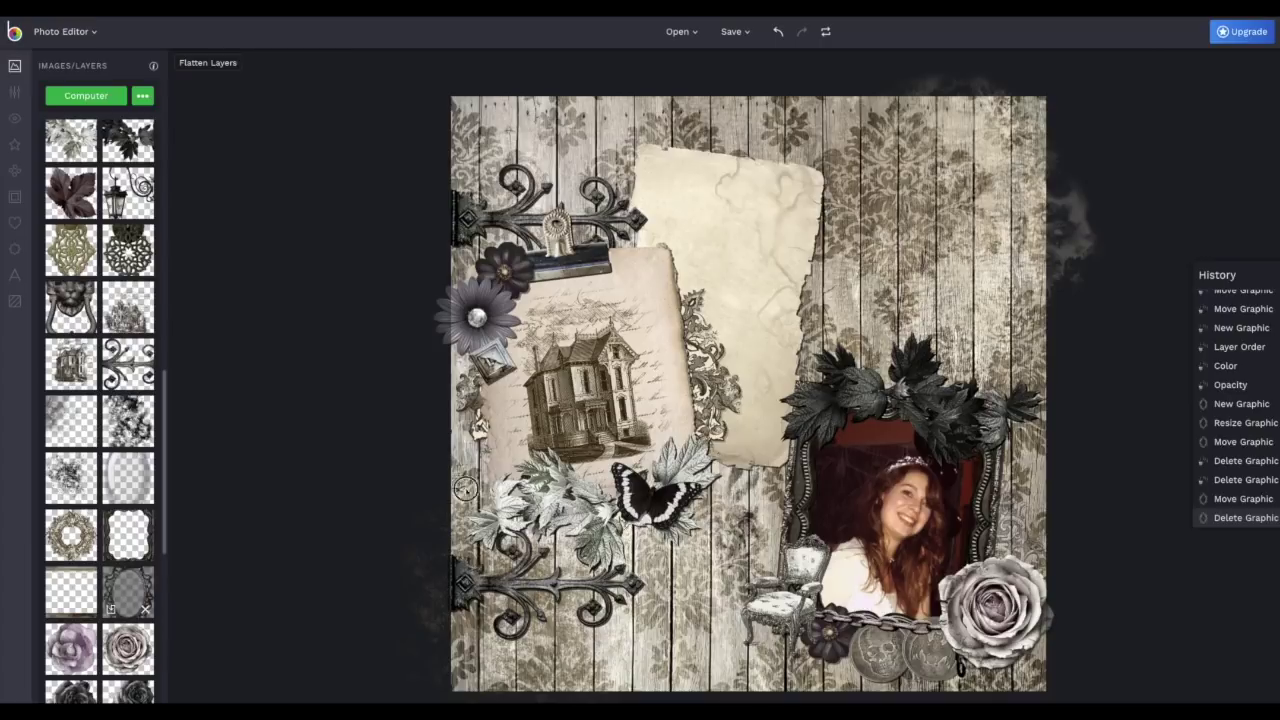
Step: Add the ornate oval frame, shrink it and place it on the wood above the framed photo's leaf spray
left_click_drag(971, 190, 971, 190)
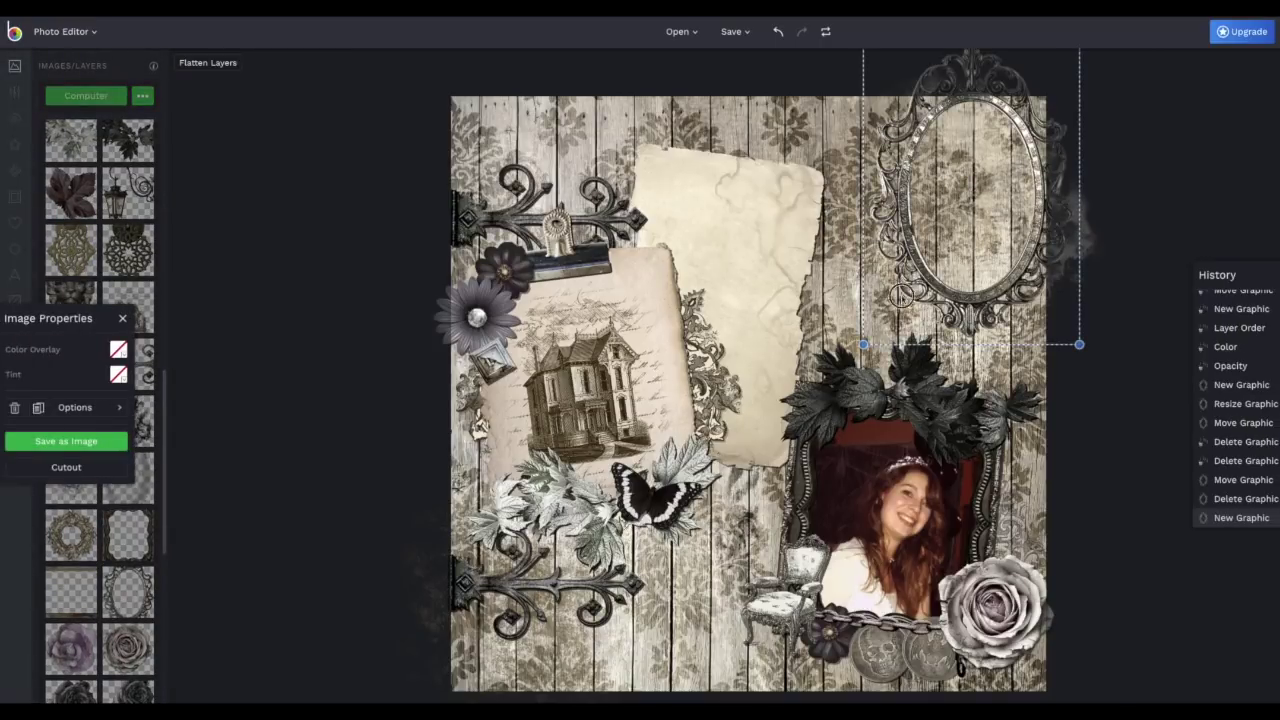
left_click_drag(902, 295, 847, 374)
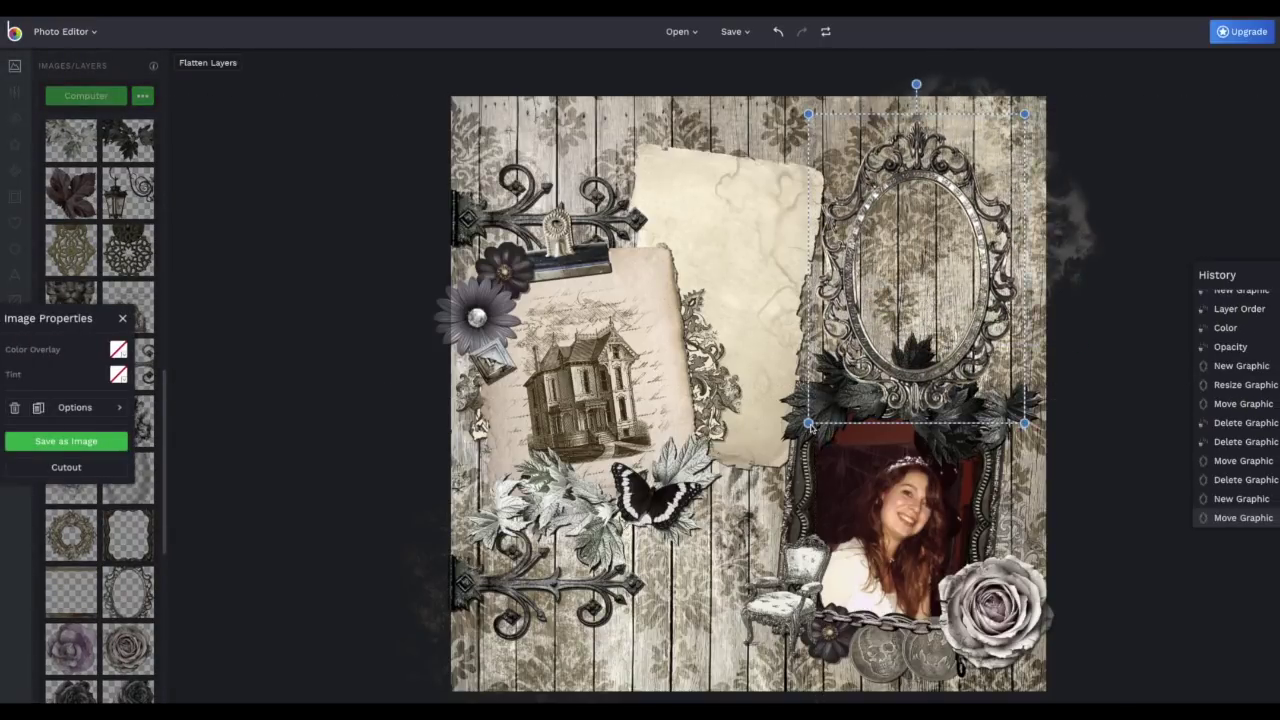
left_click_drag(809, 424, 852, 364)
left_click_drag(1003, 279, 985, 281)
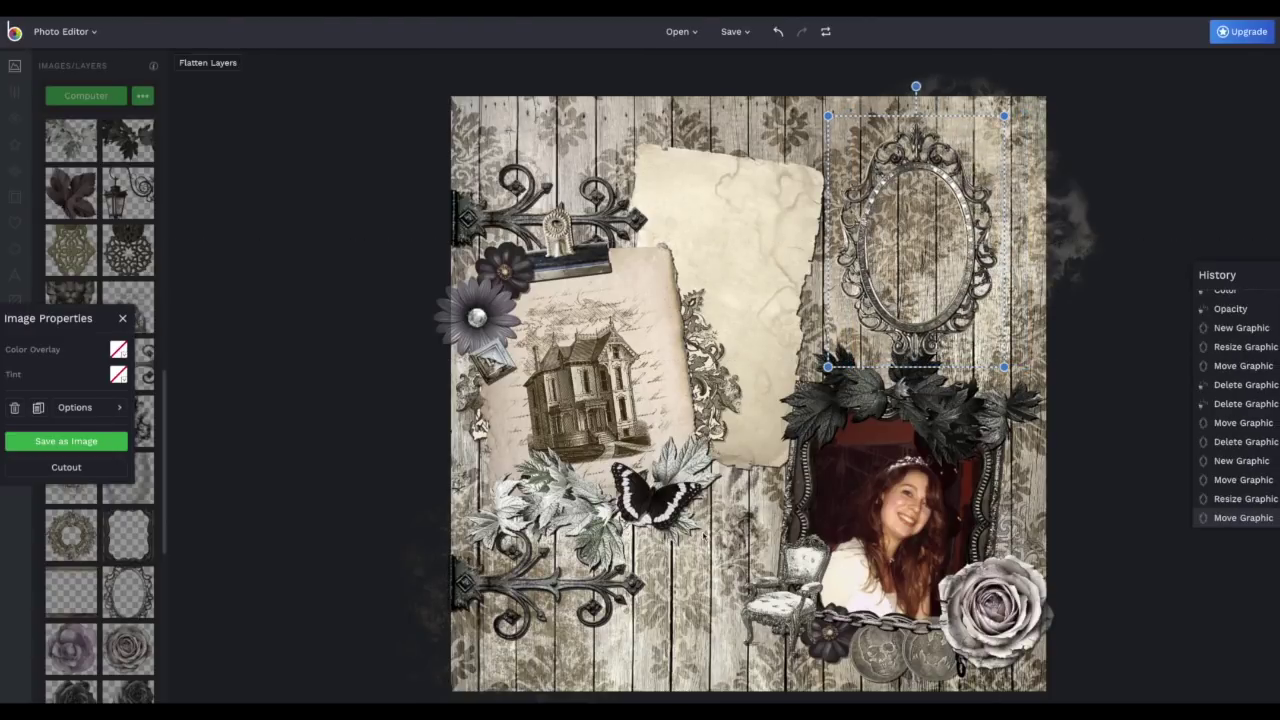
left_click(718, 548)
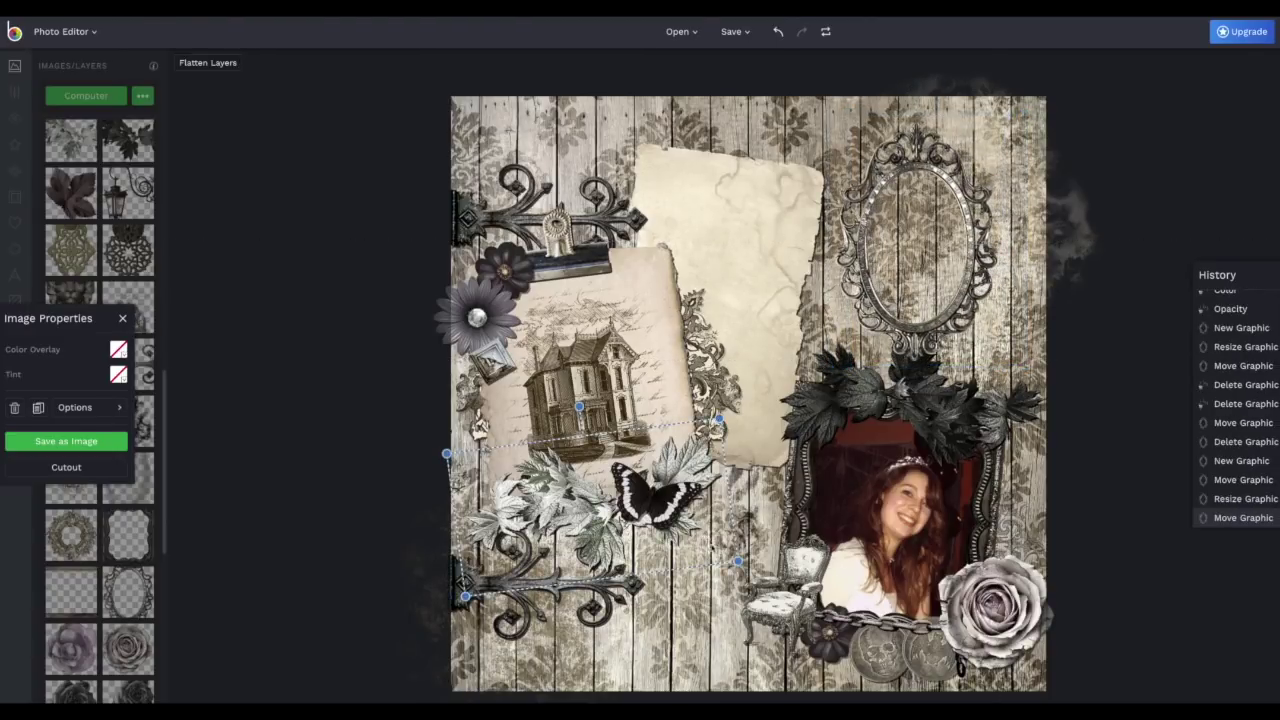
left_click(350, 557)
Step: Add the long-stemmed black rose, rotate it counterclockwise until the stem is upright, shrink it and place it inside the oval frame
scroll(163, 248, "down", 2)
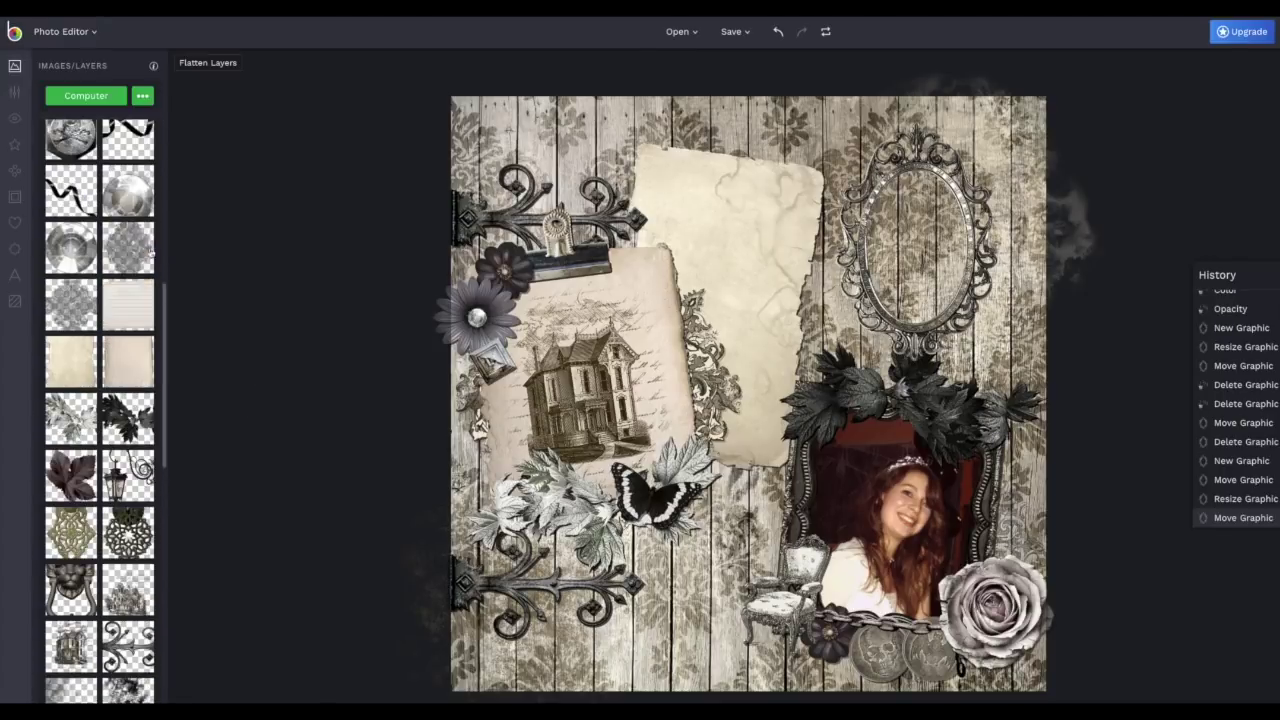
scroll(128, 345, "down", 5)
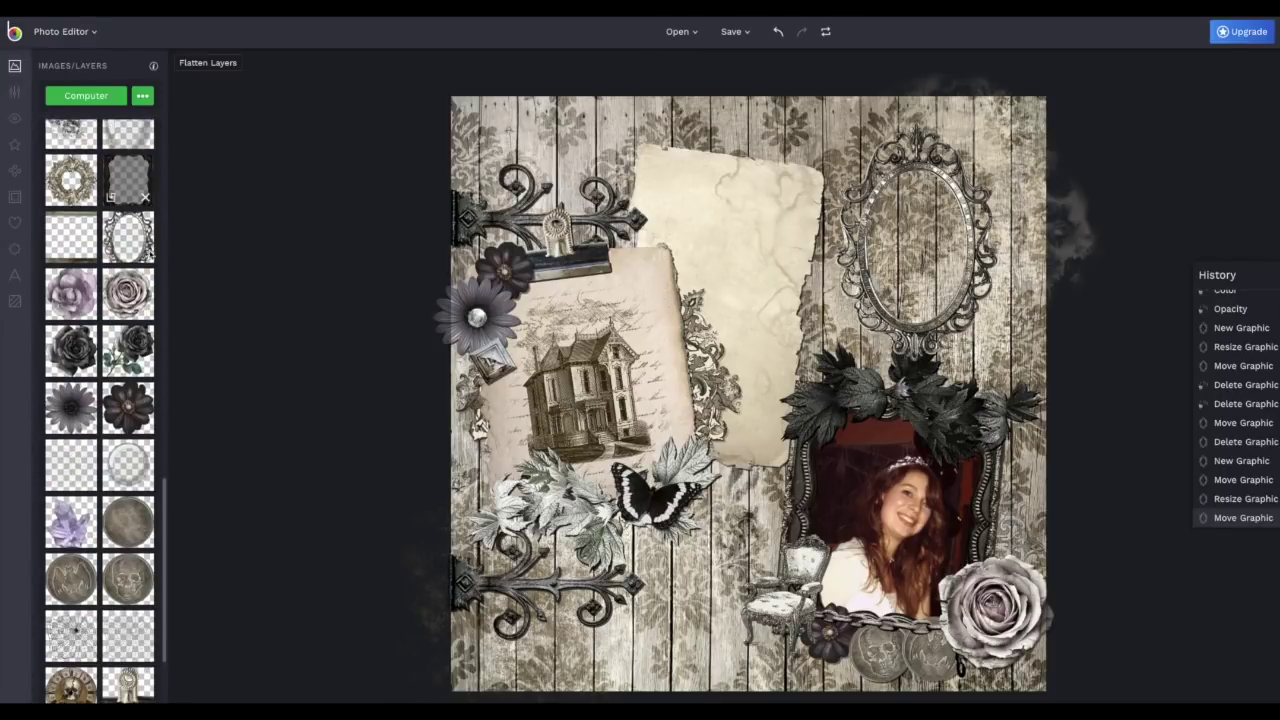
left_click_drag(565, 340, 663, 371)
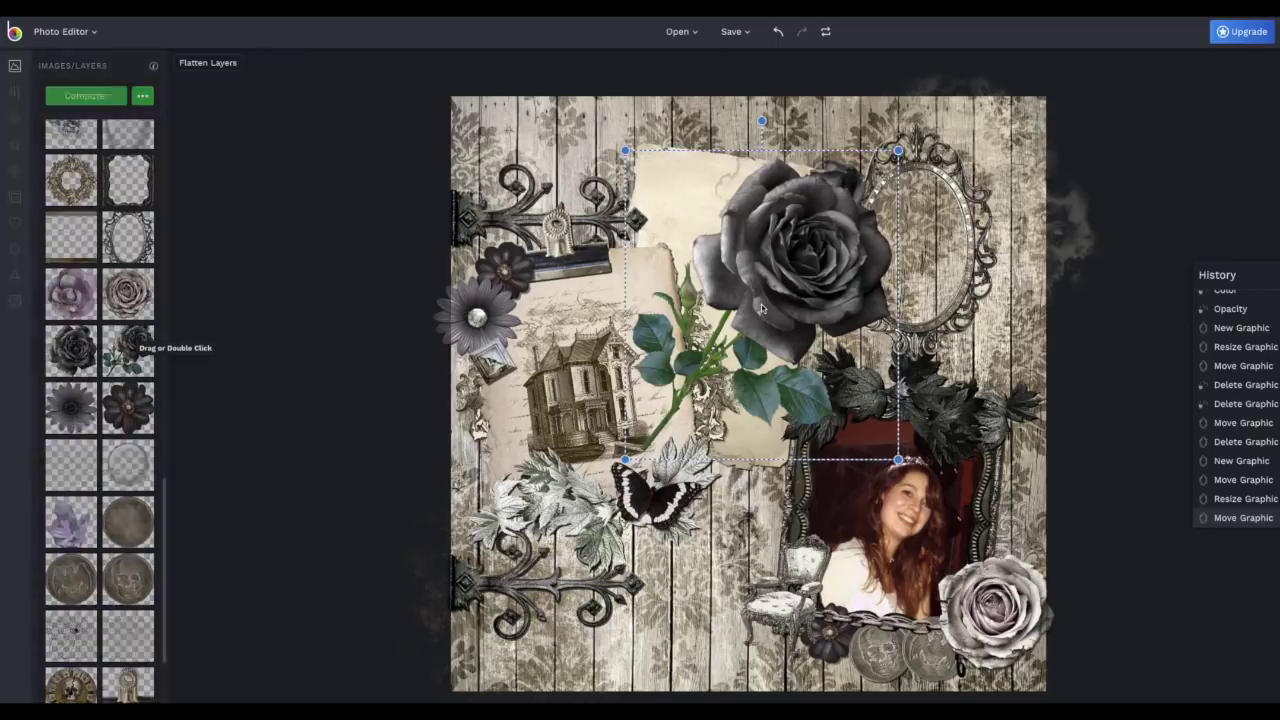
left_click_drag(764, 121, 637, 164)
left_click_drag(756, 511, 765, 242)
left_click_drag(784, 168, 935, 231)
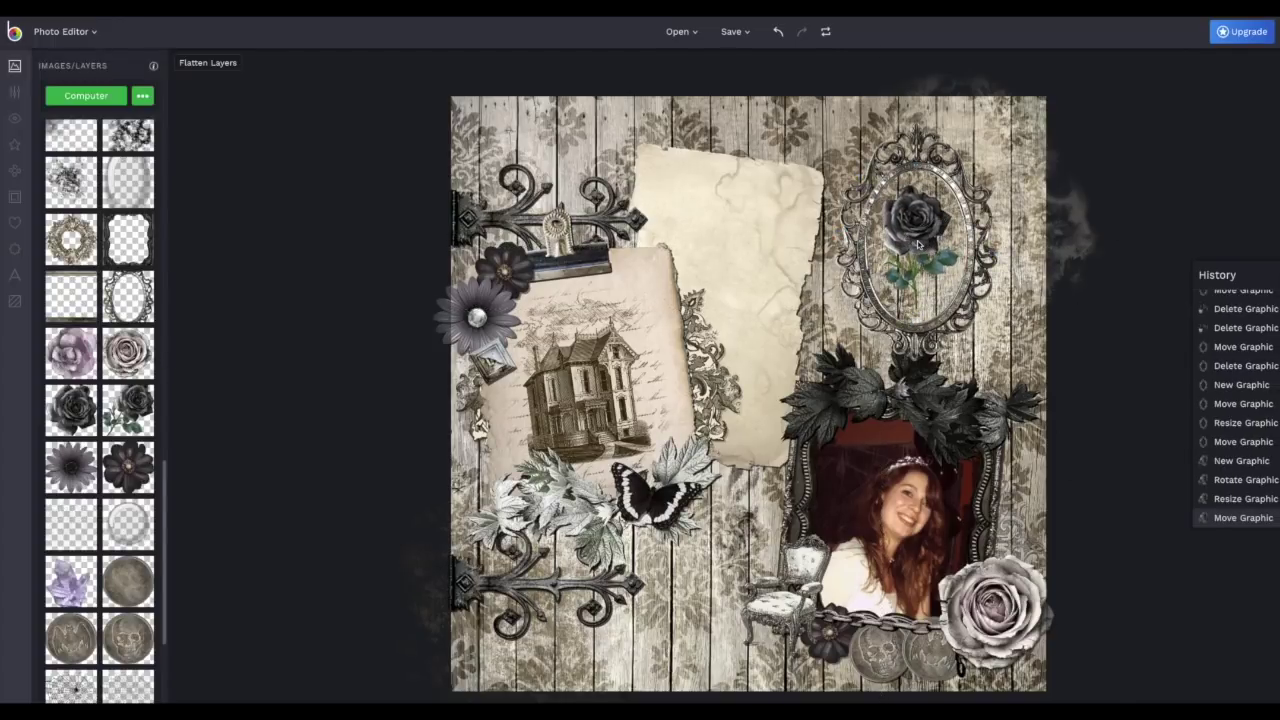
Step: Duplicate the black rose in the oval frame, send the copy back one layer and make it a black shadow with reduced opacity
right_click(918, 244)
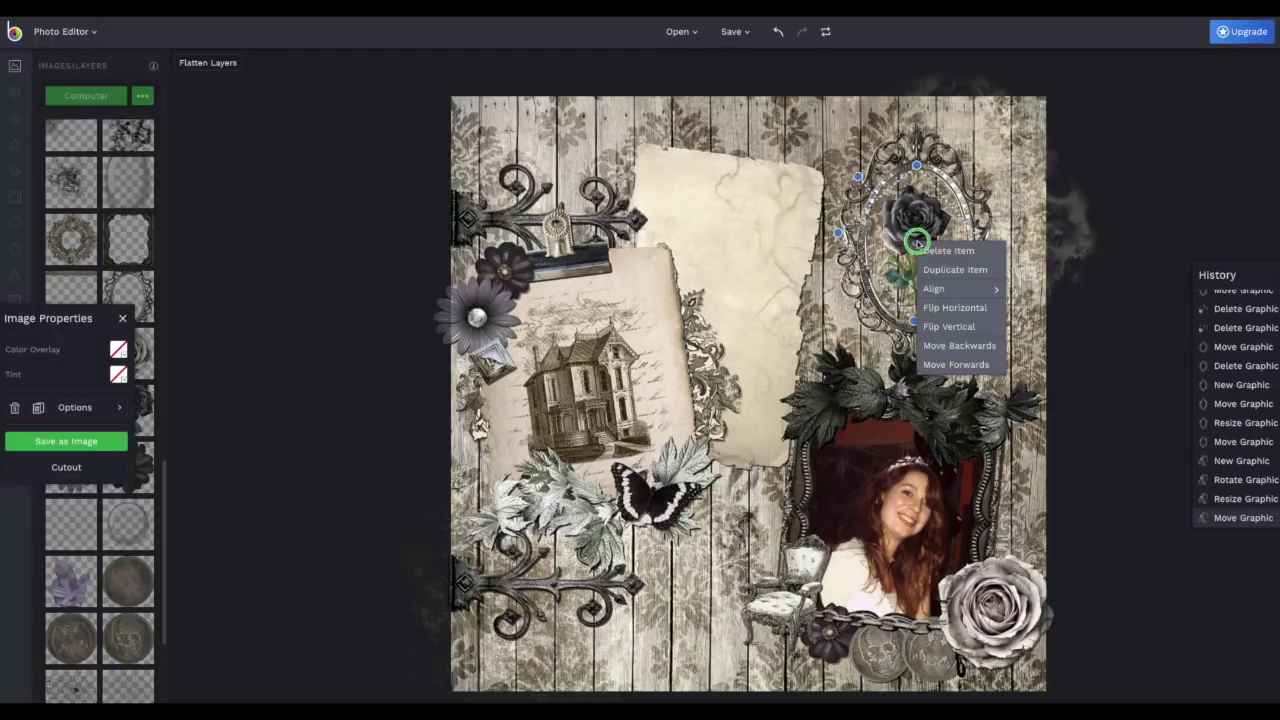
left_click(957, 346)
left_click(118, 352)
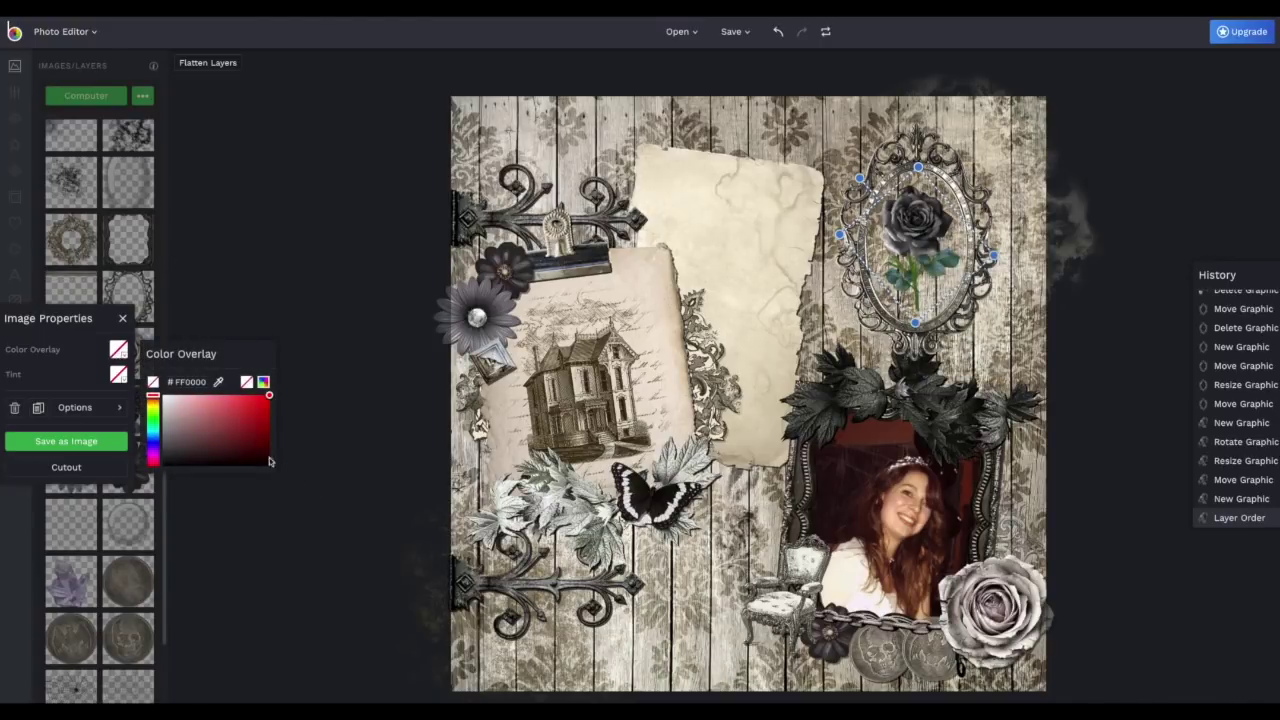
left_click(270, 466)
left_click(100, 408)
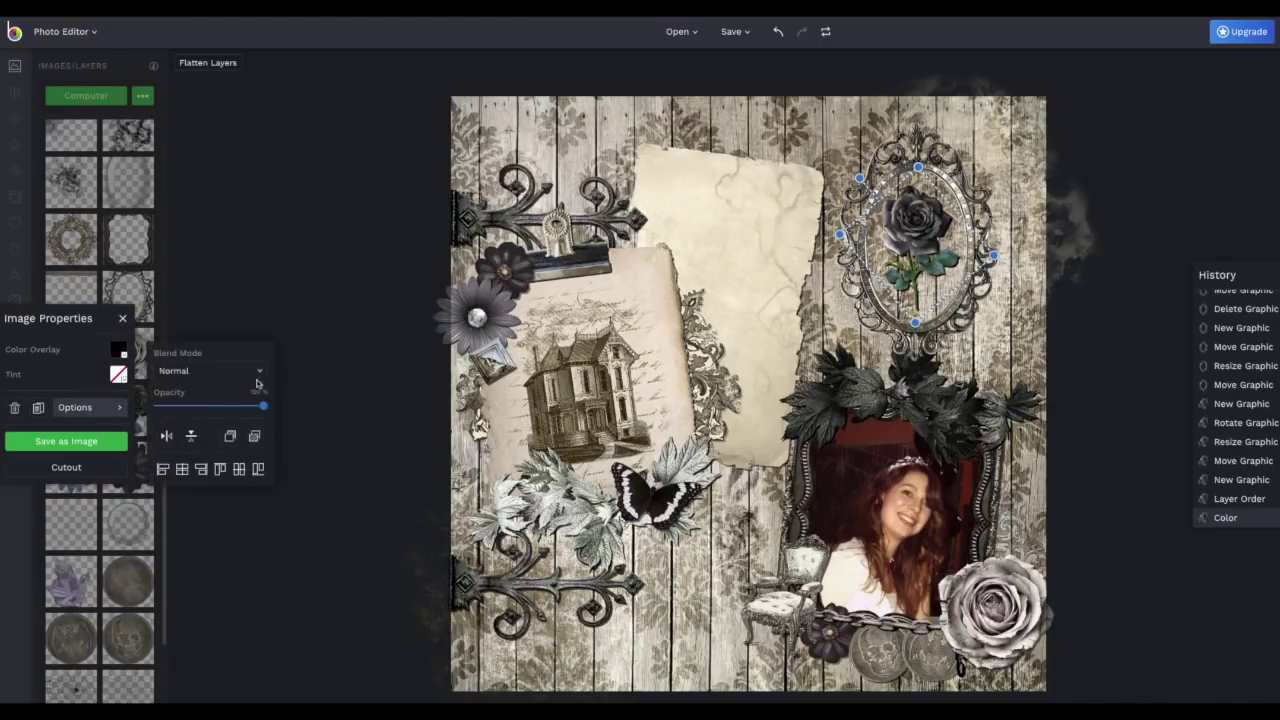
left_click_drag(262, 405, 219, 405)
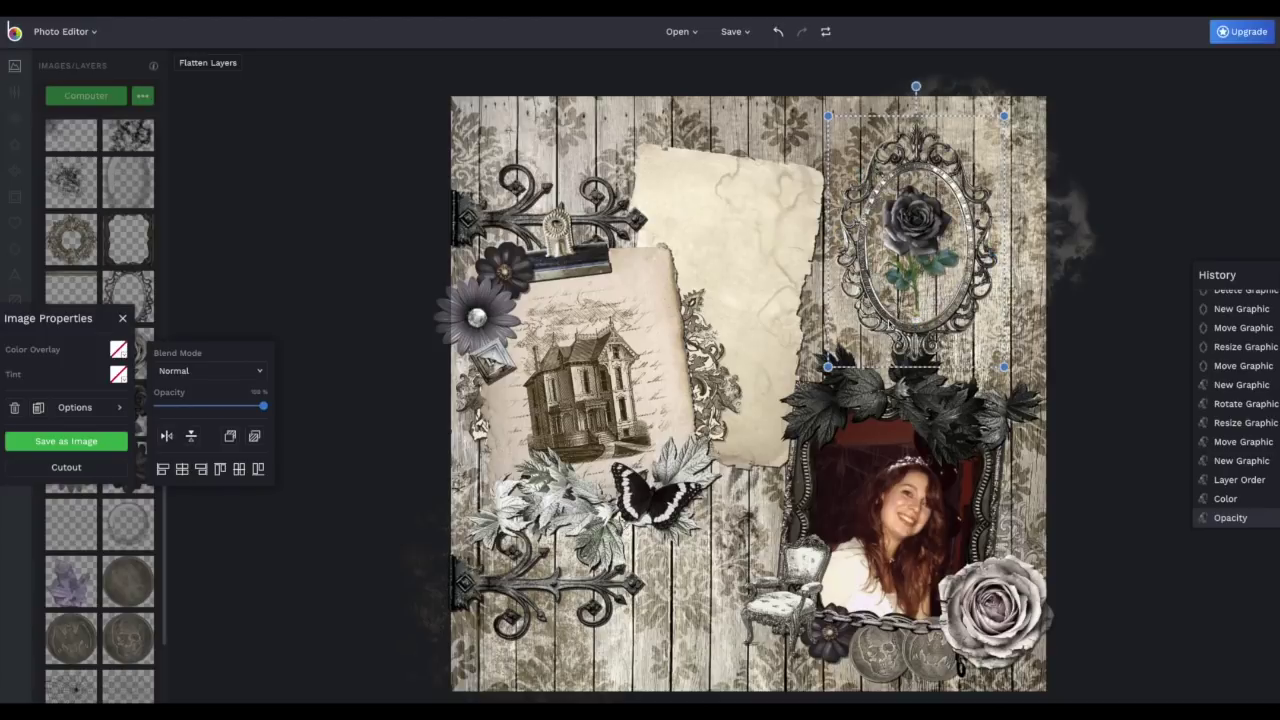
Step: Duplicate the ornate oval frame, send the copy back one layer and turn it into a black shadow with reduced opacity
right_click(877, 308)
left_click(925, 351)
left_click(118, 355)
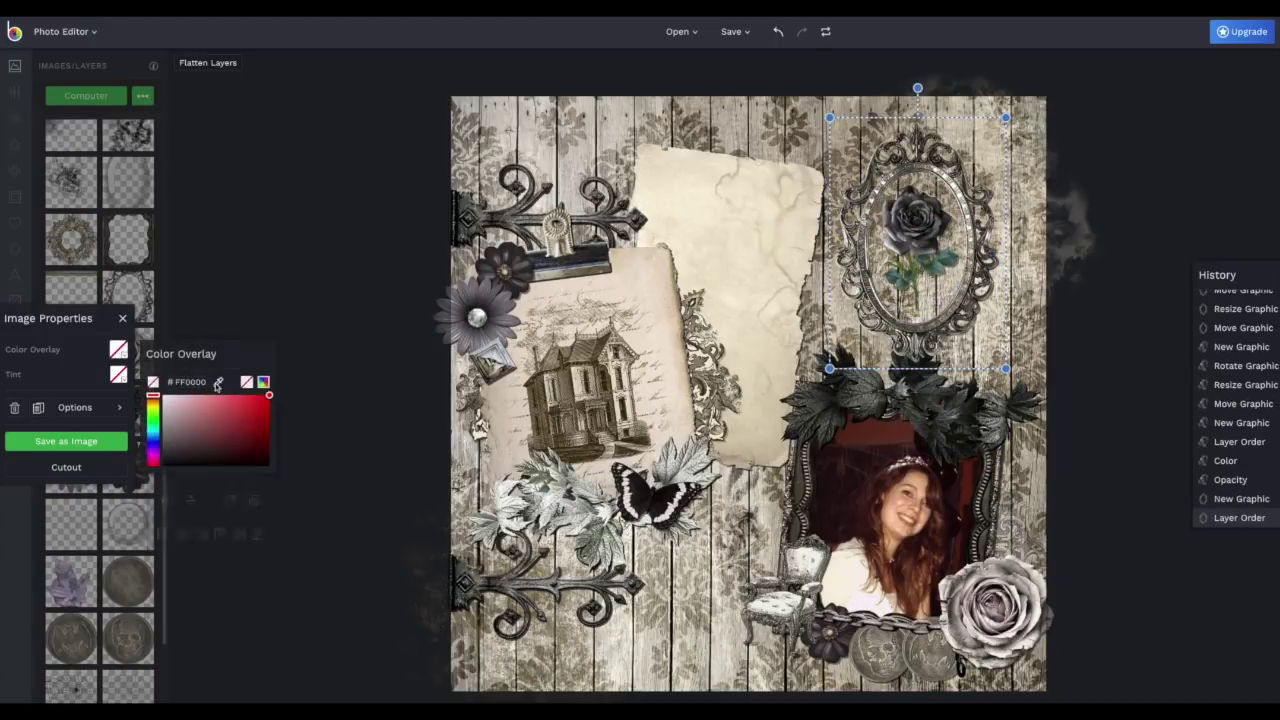
left_click_drag(264, 460, 342, 520)
left_click(115, 407)
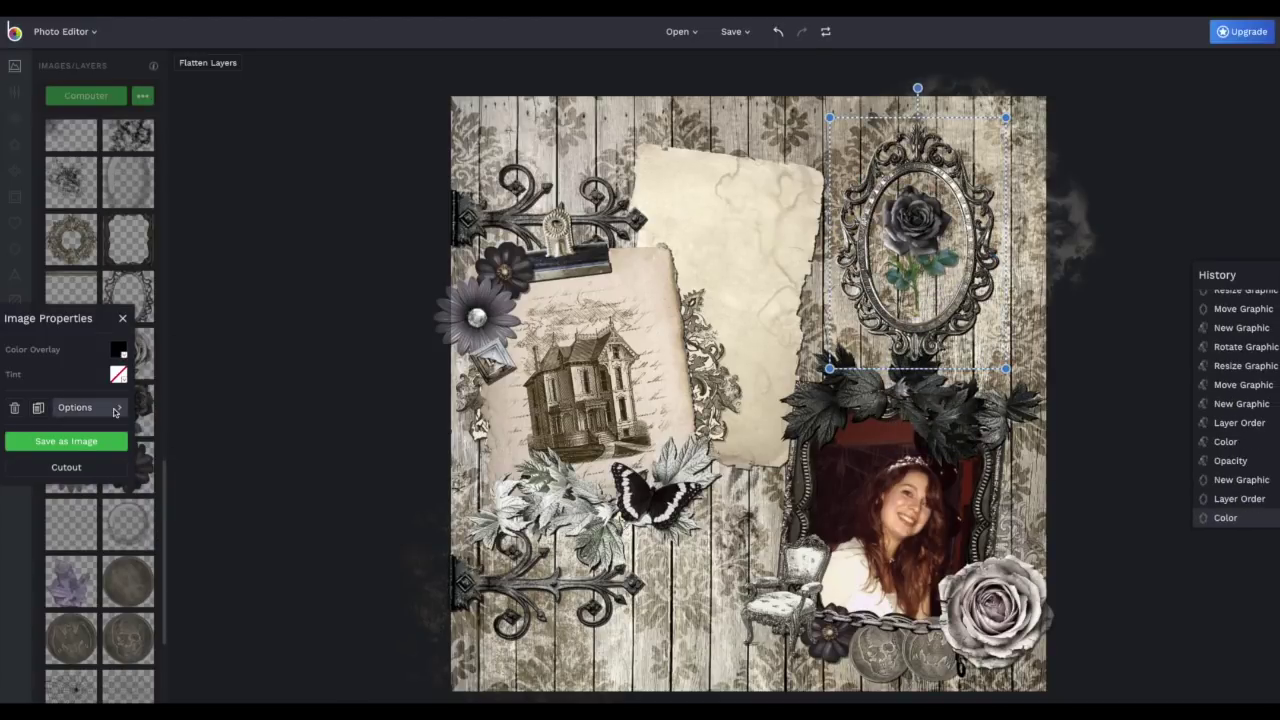
left_click_drag(263, 405, 233, 405)
left_click(295, 476)
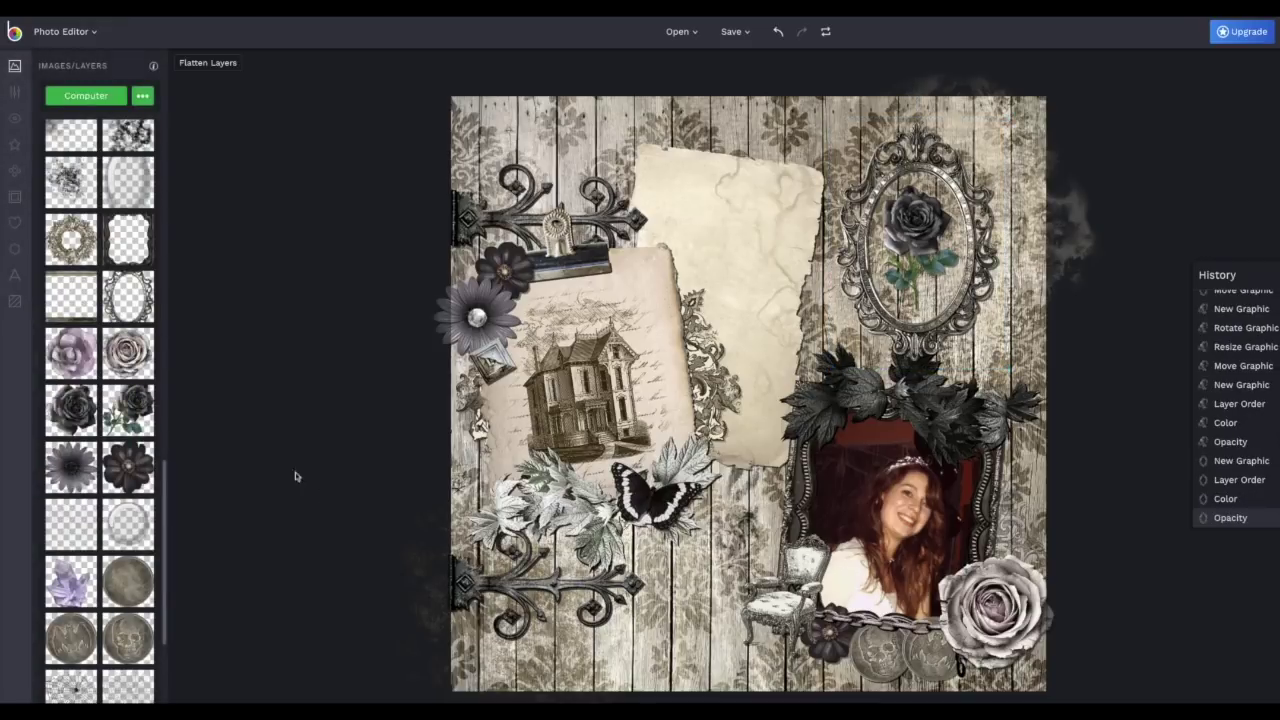
Step: Add the oval glass overlay and resize it to fit inside the ornate oval frame, covering the black rose
mouse_move(121, 185)
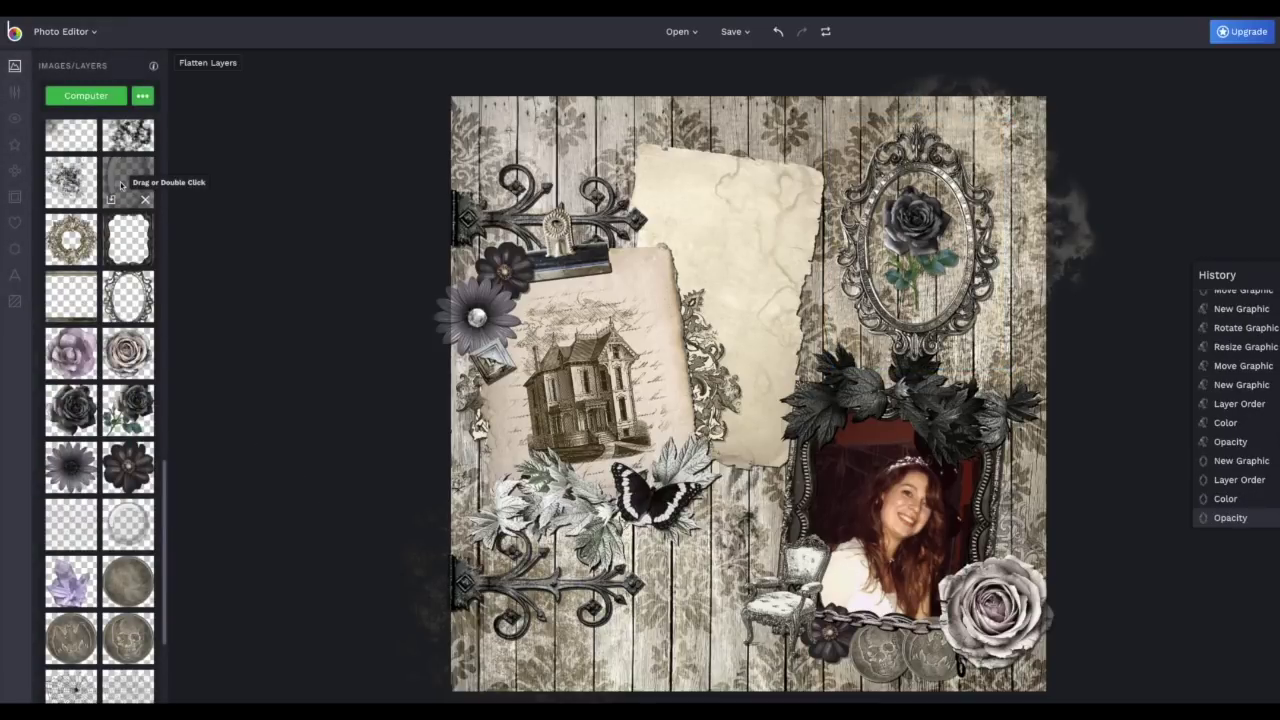
left_click_drag(121, 185, 905, 244)
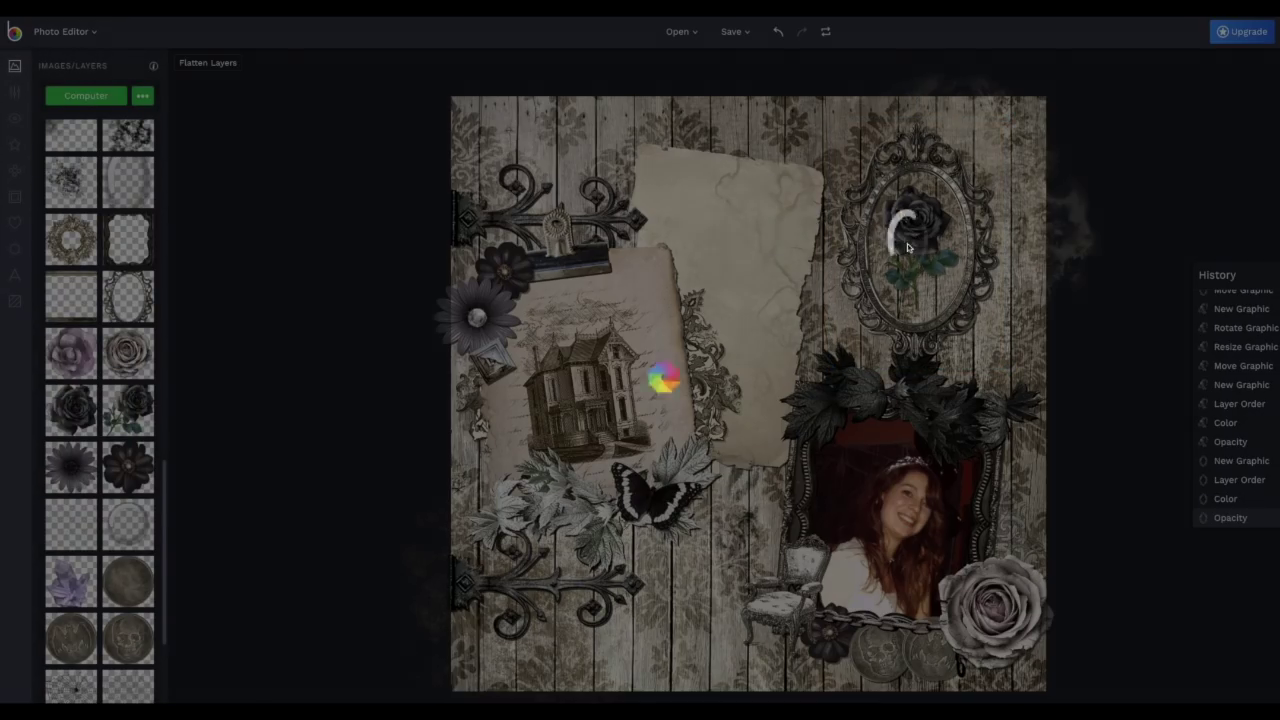
left_click_drag(1010, 89, 893, 268)
left_click_drag(891, 394, 944, 281)
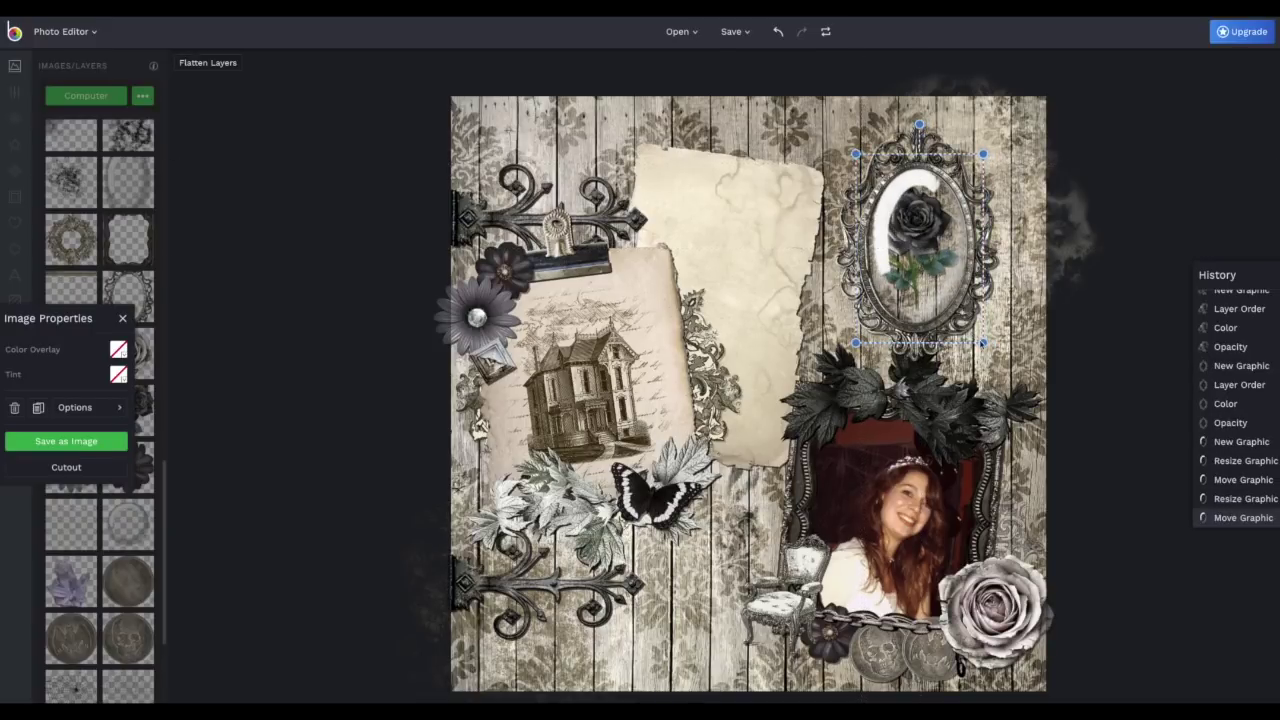
left_click_drag(984, 343, 980, 337)
left_click_drag(928, 262, 929, 264)
left_click_drag(983, 342, 981, 338)
left_click_drag(924, 255, 925, 260)
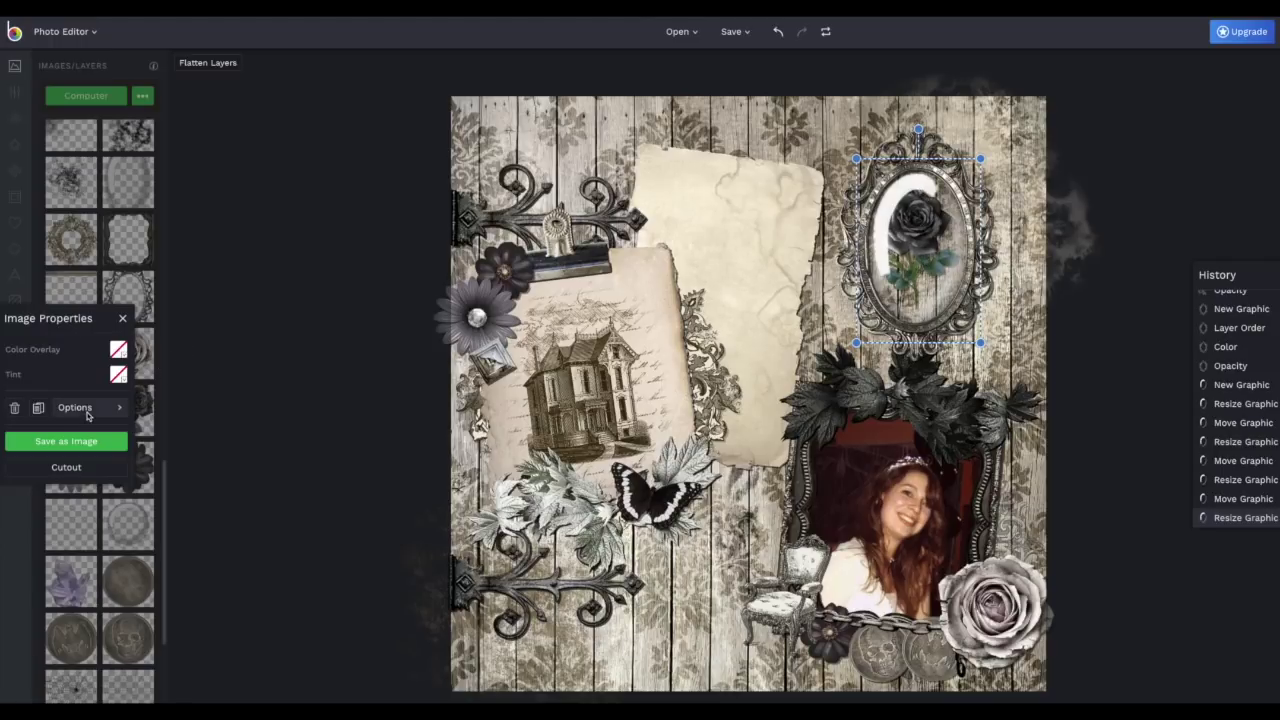
Step: Lower the opacity of the glass overlay in the oval frame to soften its white highlight
left_click(88, 412)
left_click_drag(245, 407, 243, 407)
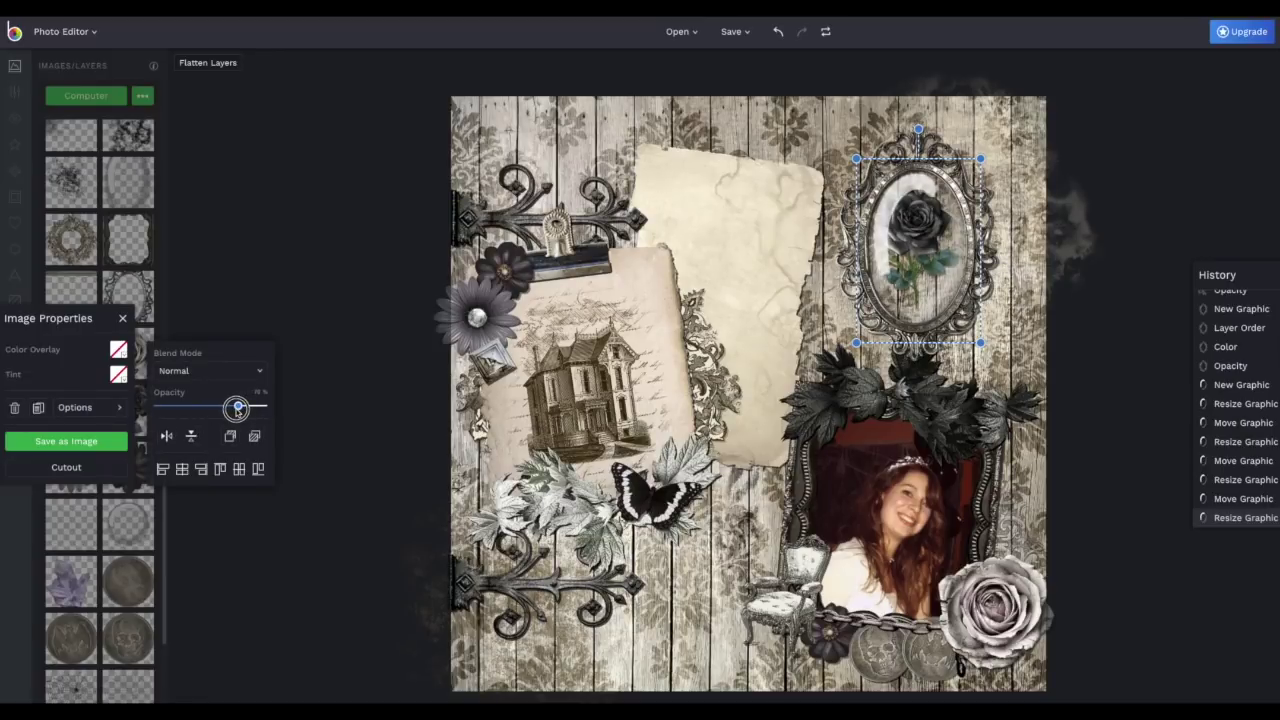
left_click(370, 405)
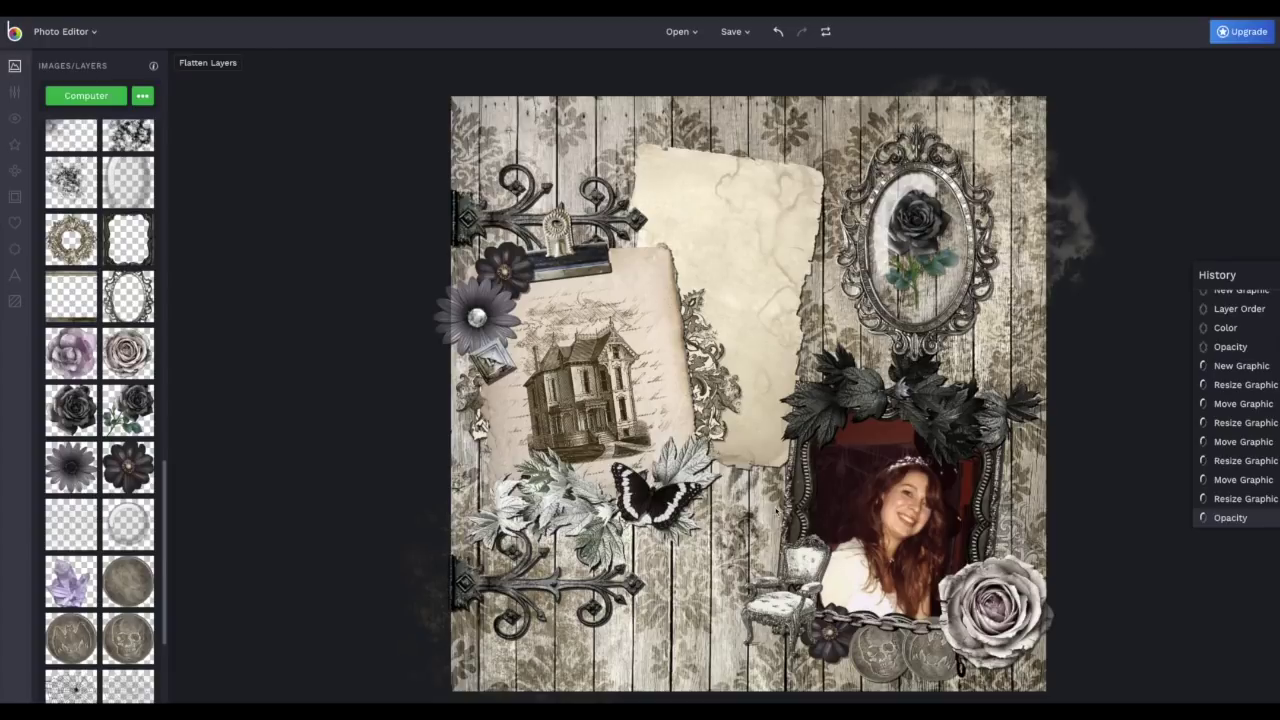
Step: Add the spiderweb with the spider, shrink it onto the upper right corner of the haunted house paper and lower its opacity
scroll(85, 428, "down", 5)
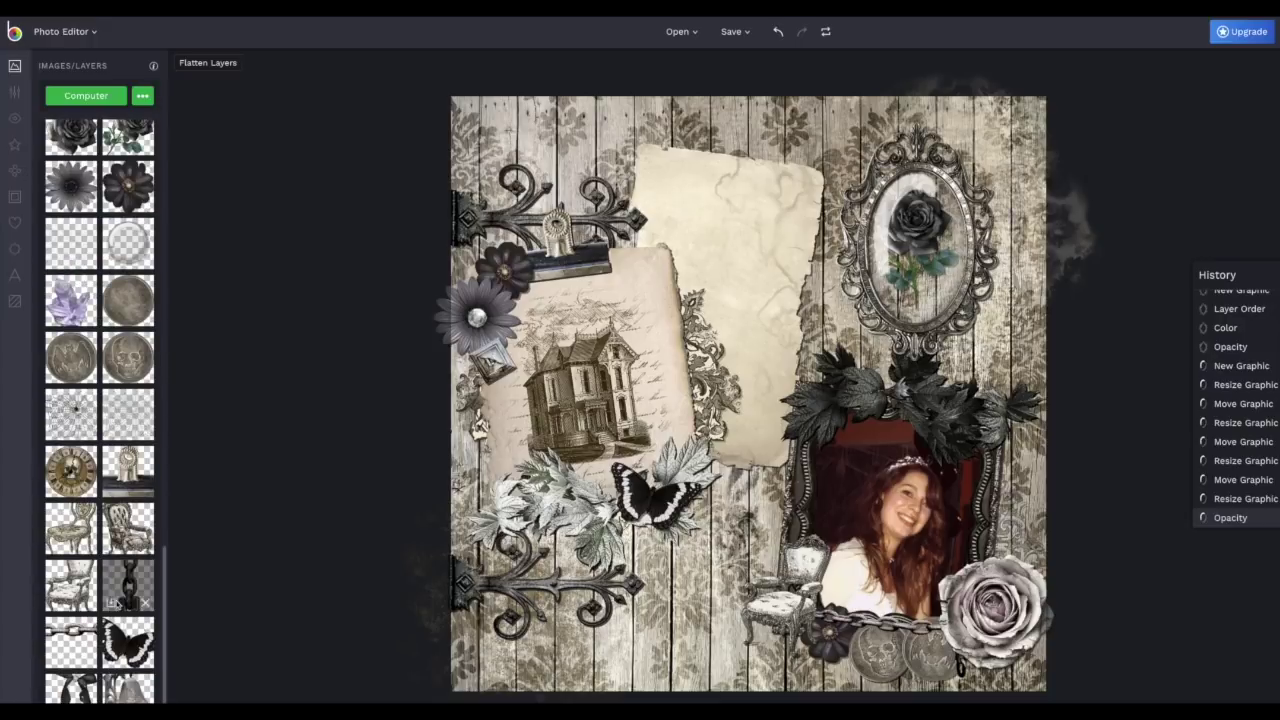
left_click_drag(85, 429, 573, 299)
left_click_drag(419, 400, 667, 311)
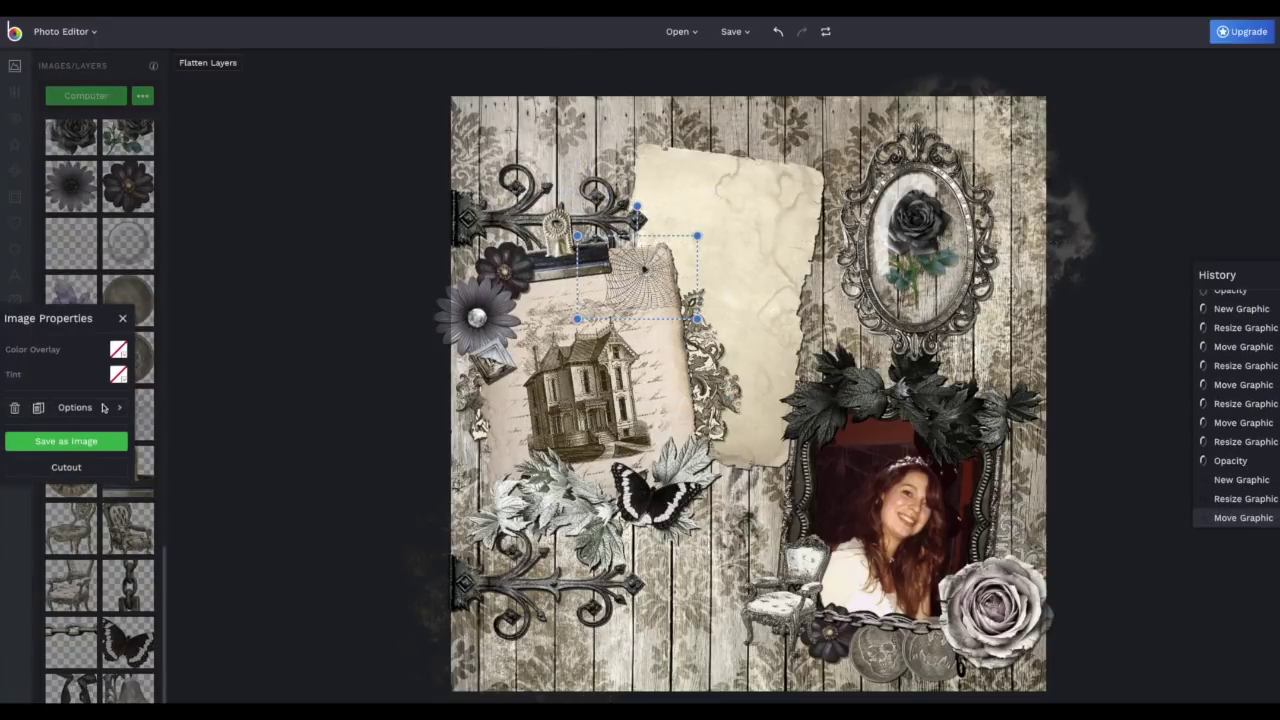
left_click(106, 407)
left_click_drag(263, 406, 233, 409)
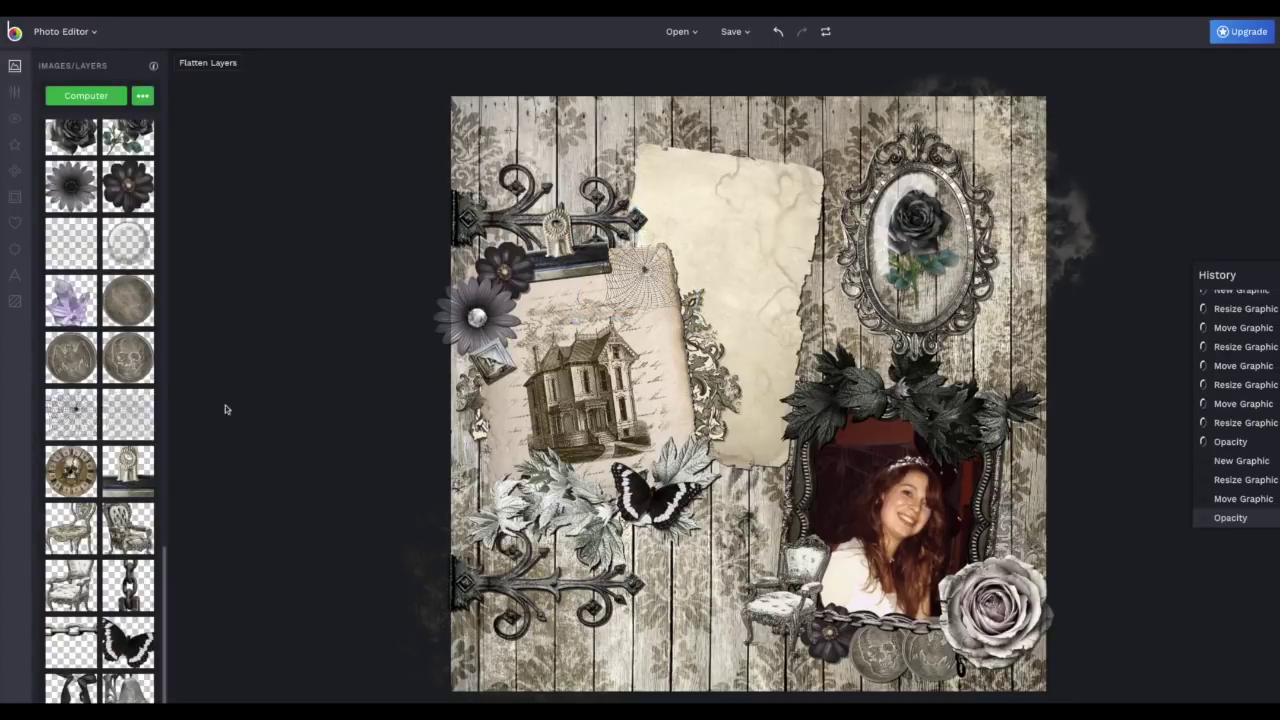
Step: Add the large white cobweb, move it to the page's upper right corner and send it backwards behind the oval frame
double_click(130, 414)
left_click_drag(941, 306, 1074, 130)
right_click(1037, 176)
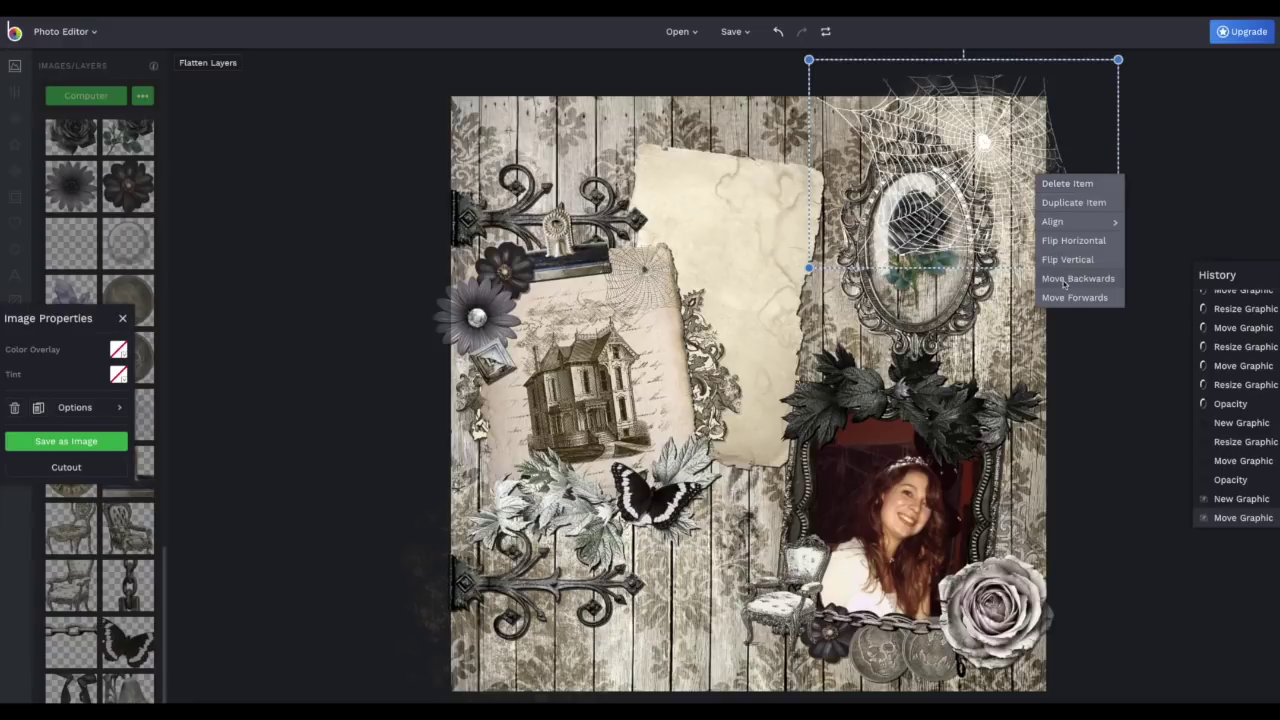
left_click(1072, 279)
left_click(1072, 279)
left_click(1072, 279)
left_click(1072, 279)
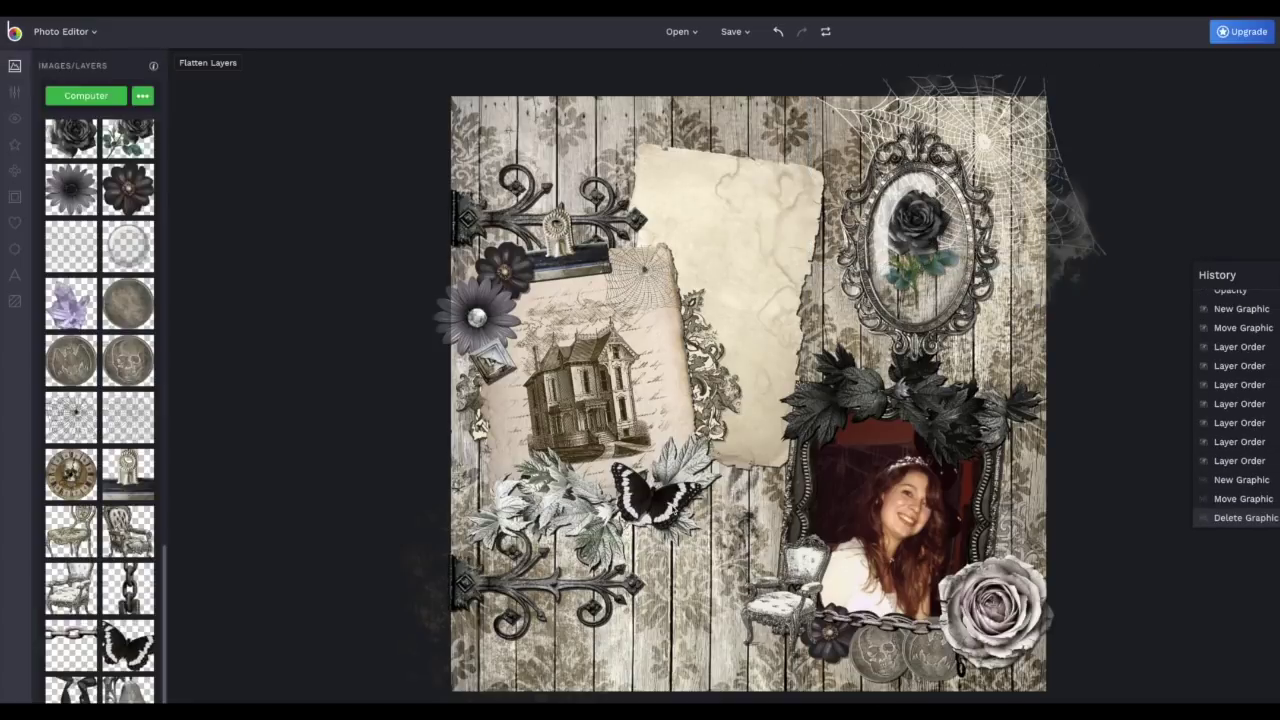
Step: Tint the butterfly with a color sampled from the blank parchment paper
left_click(654, 497)
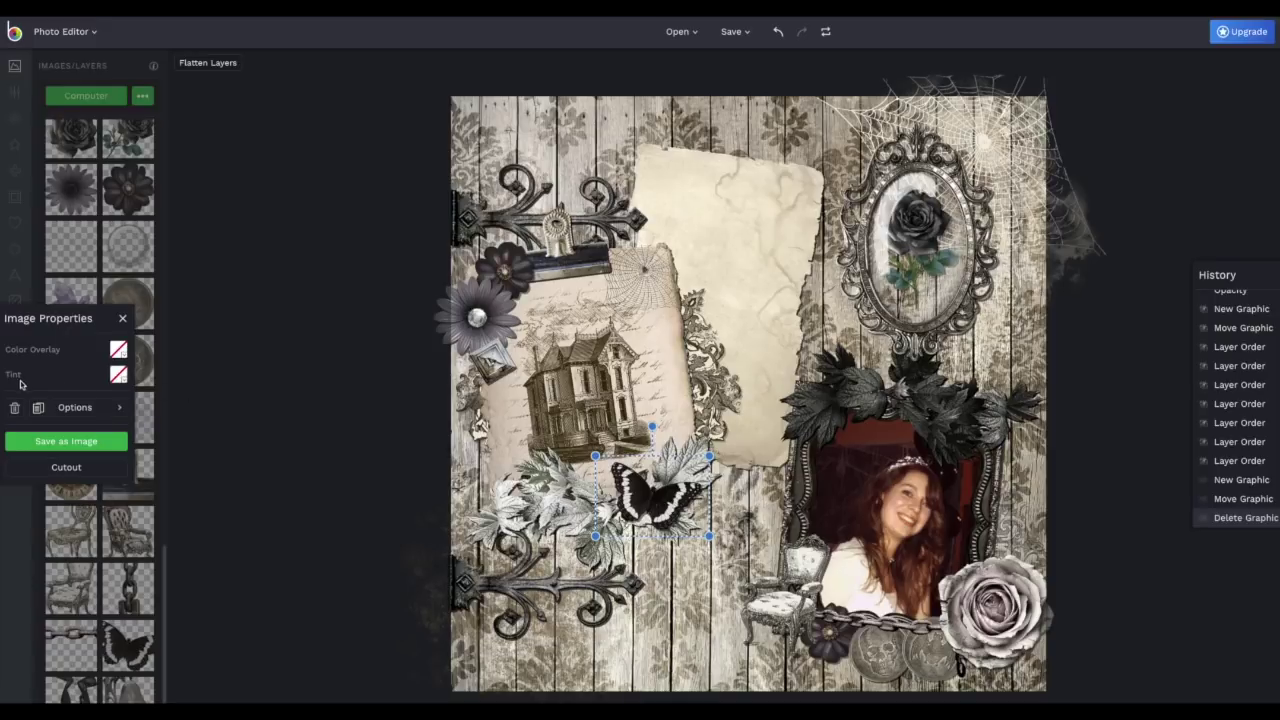
left_click(119, 375)
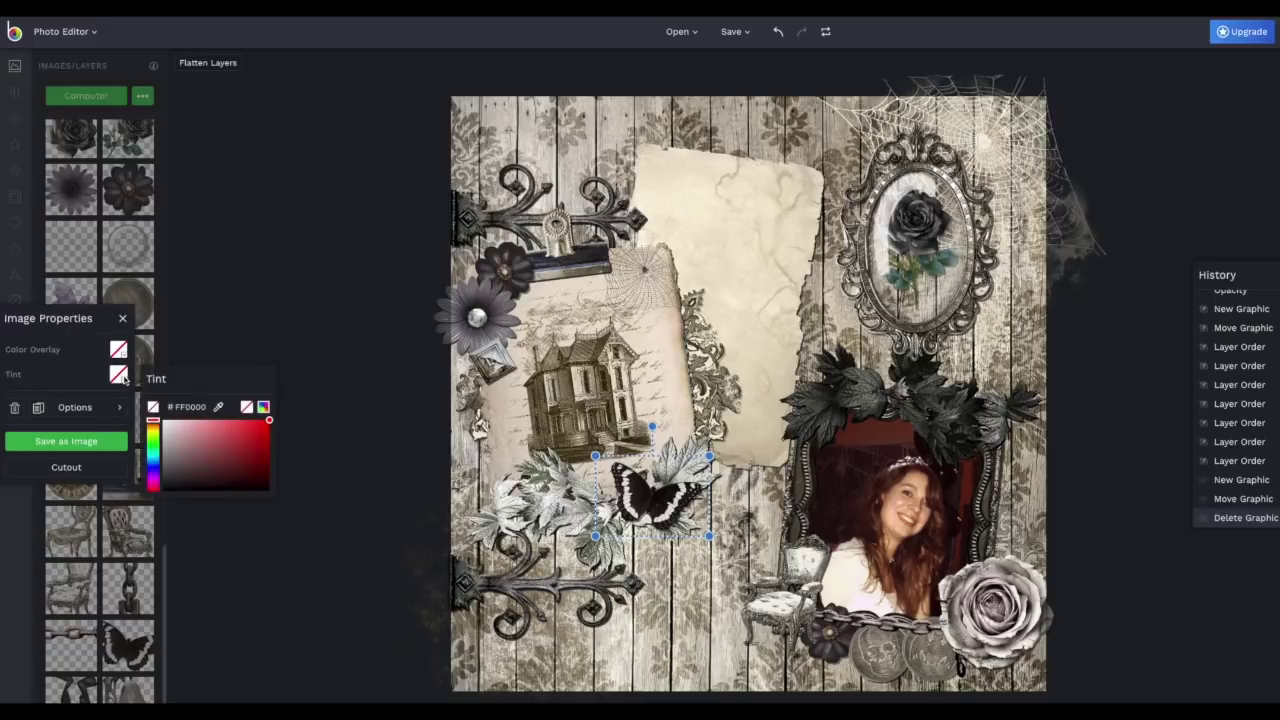
left_click(218, 408)
left_click(742, 320)
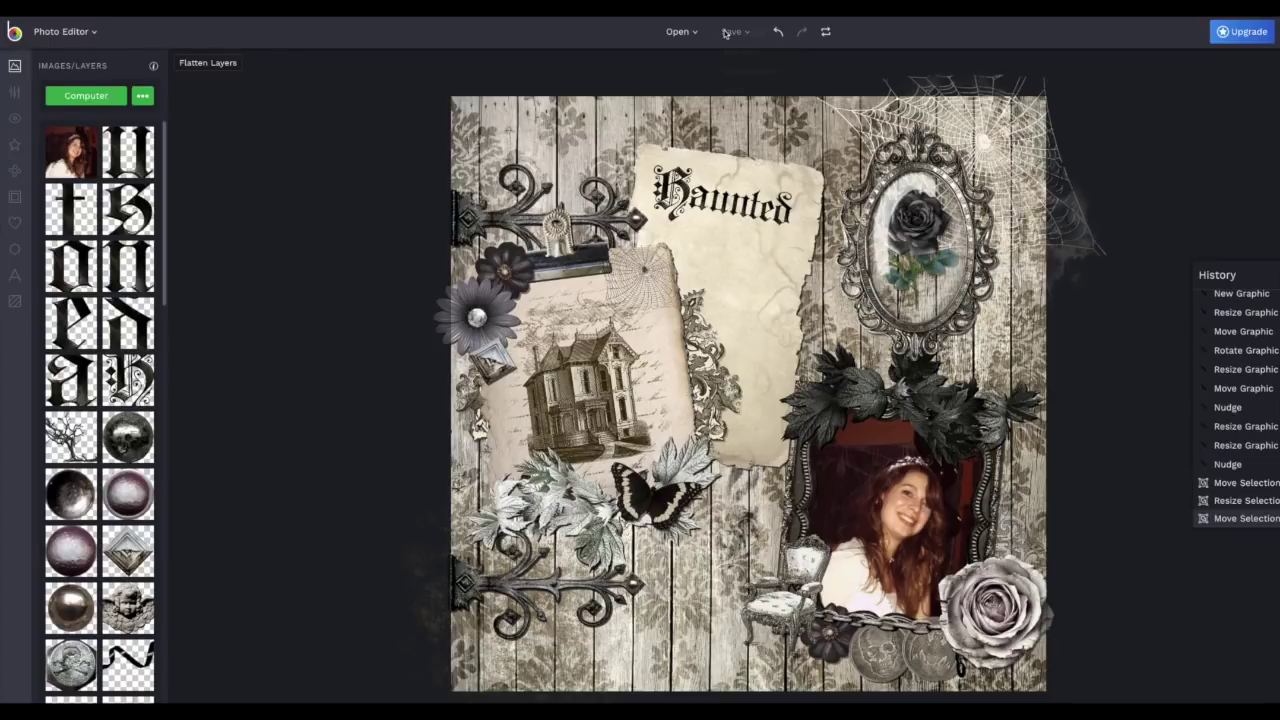
Step: Save the finished page to the computer as a JPG at quality 100
left_click(725, 33)
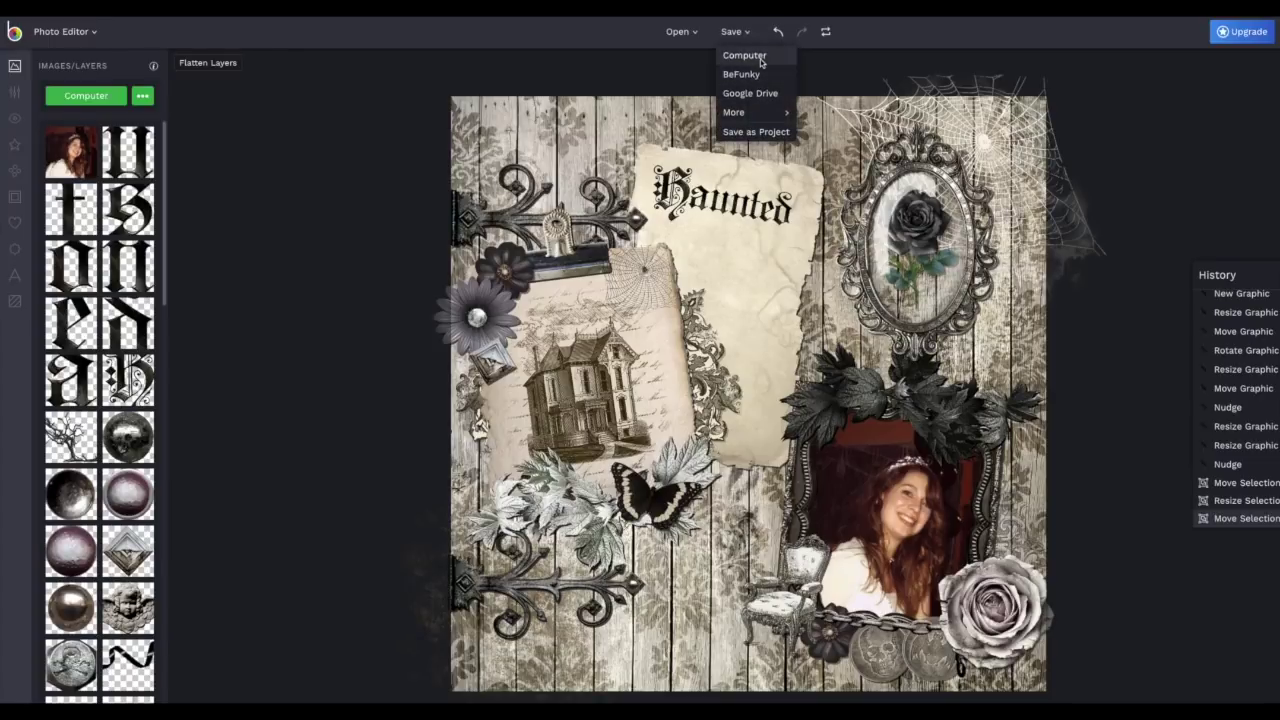
left_click(761, 58)
left_click(786, 330)
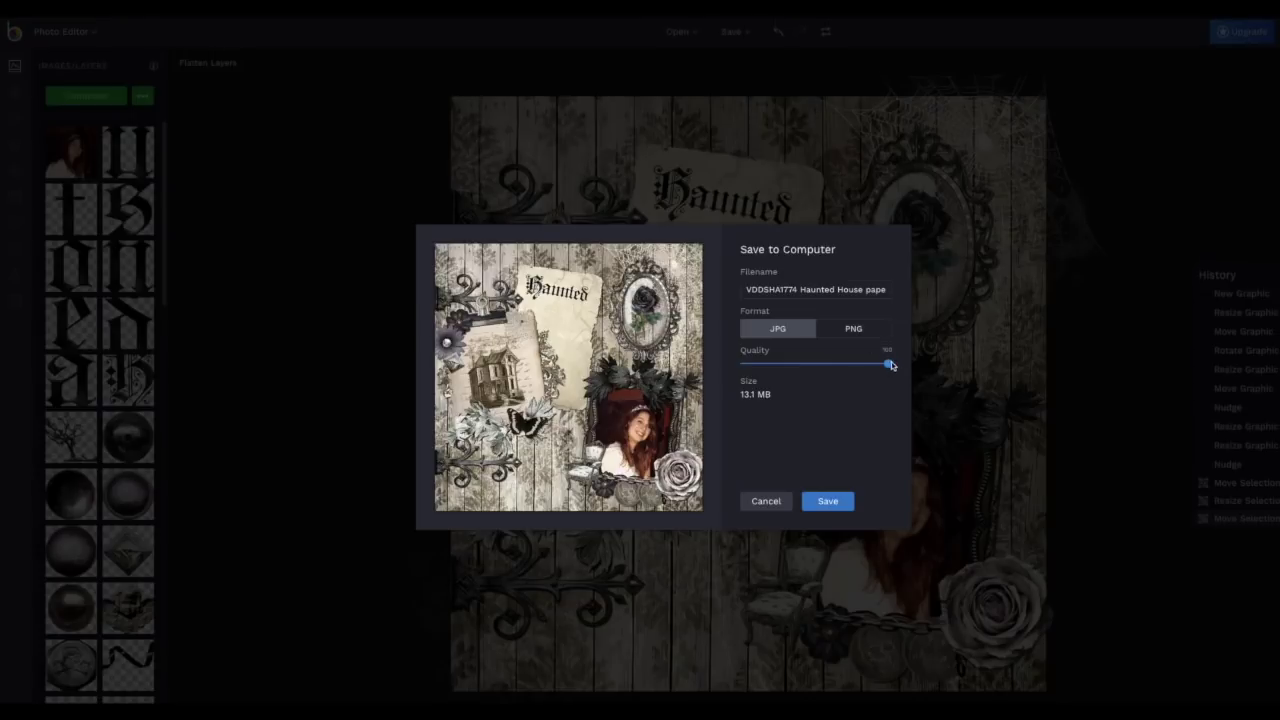
left_click(845, 500)
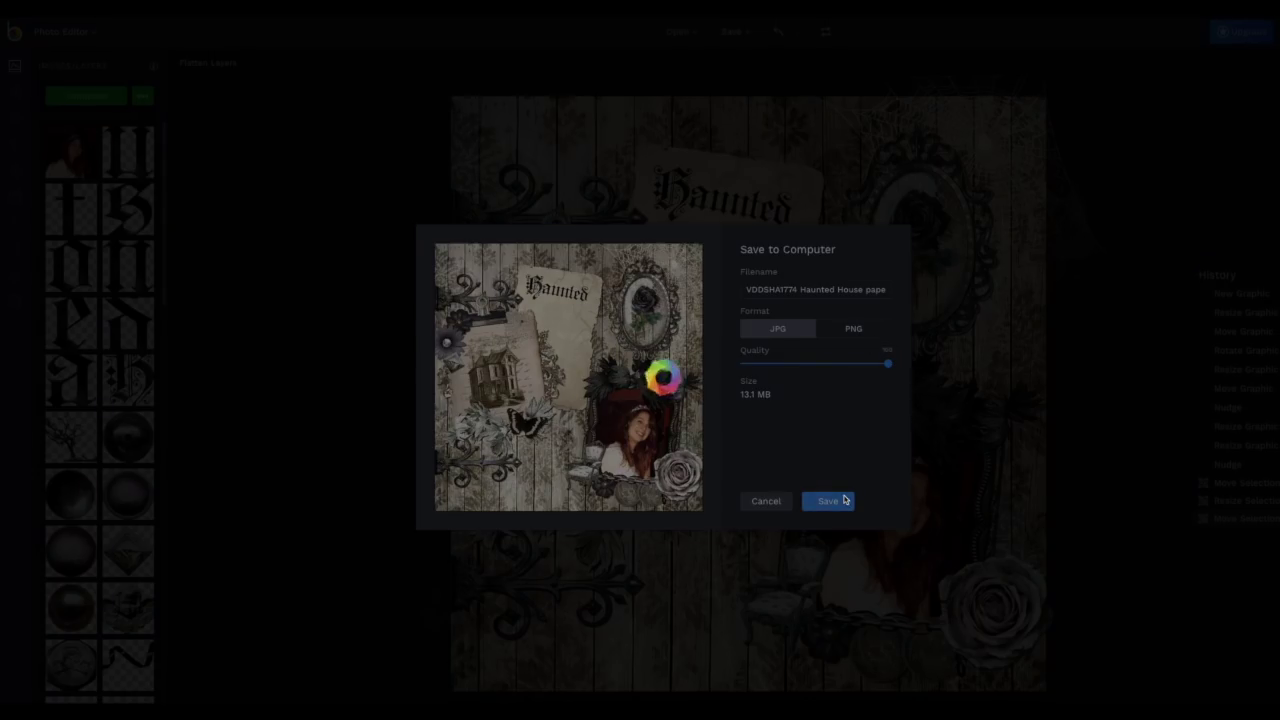